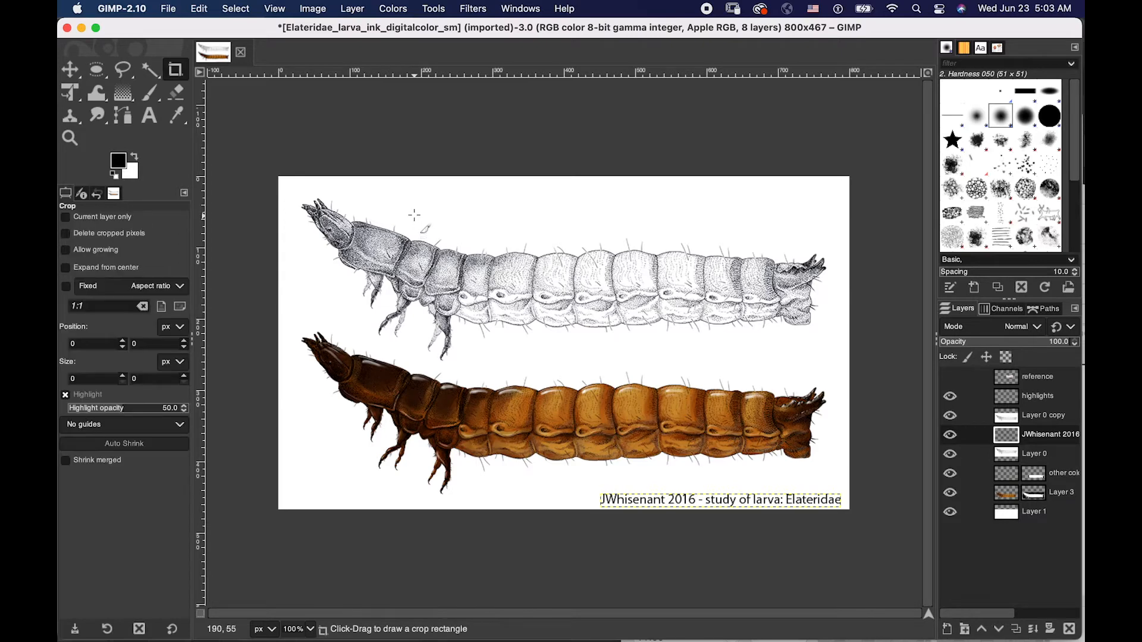
key(shift+c)
key(u)
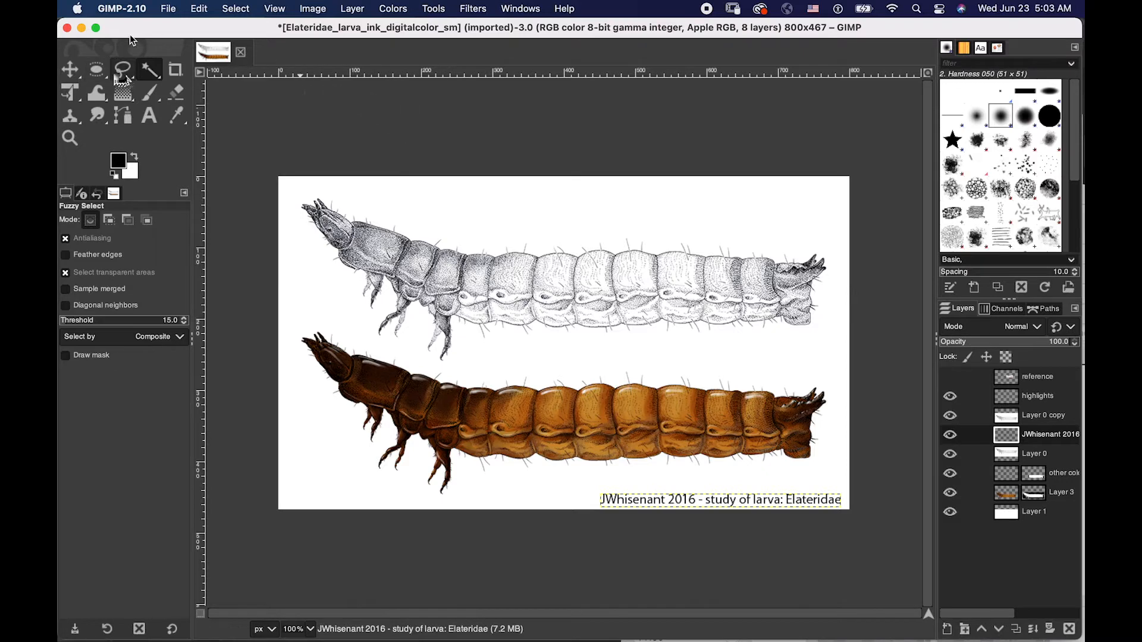
click(127, 70)
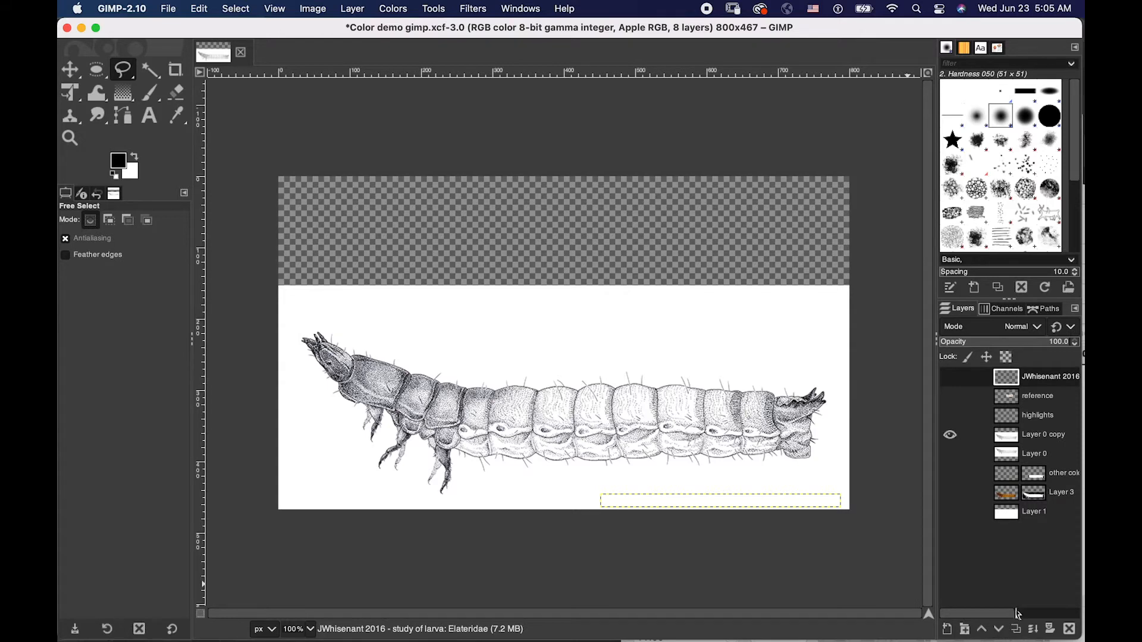
- Create a new transparent layer named "color" at 800 by 467 px
click(950, 631)
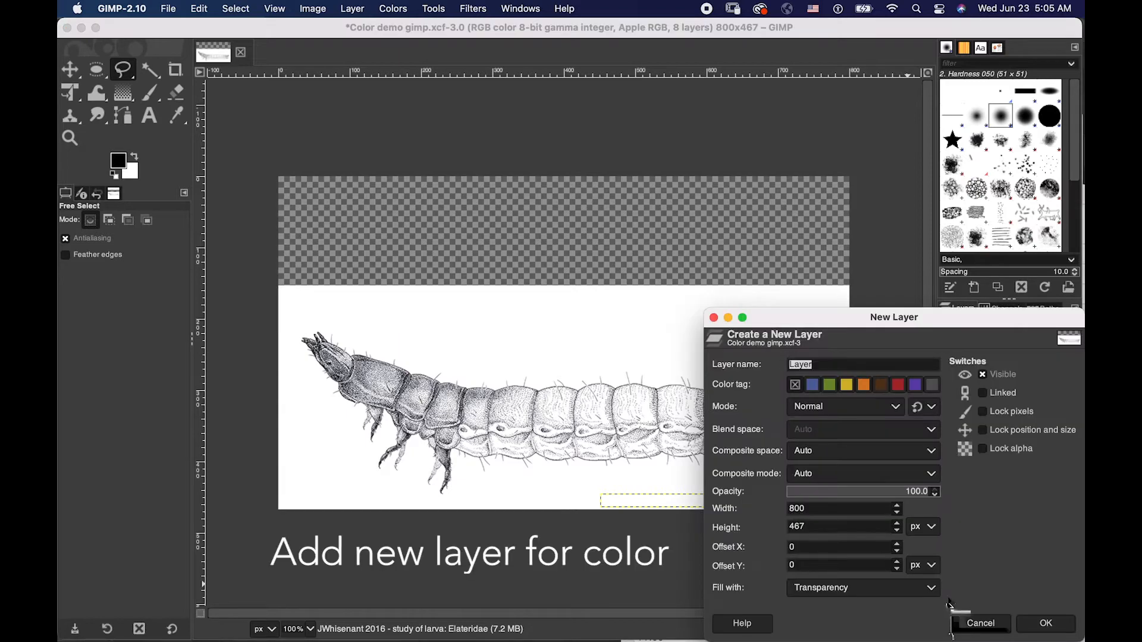
text(color)
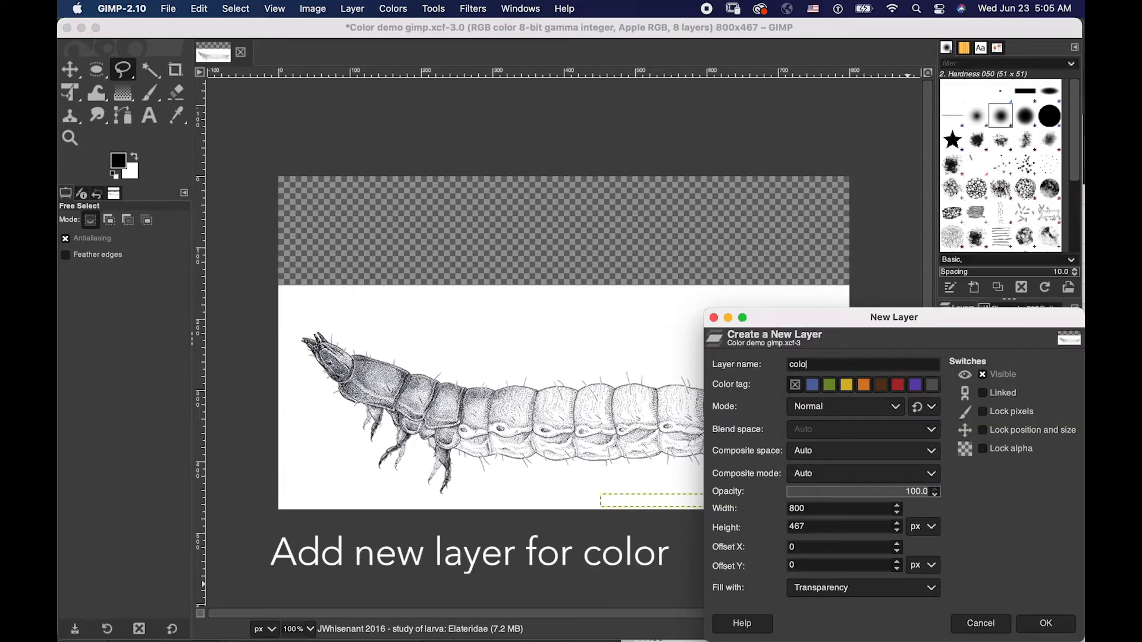
click(1047, 625)
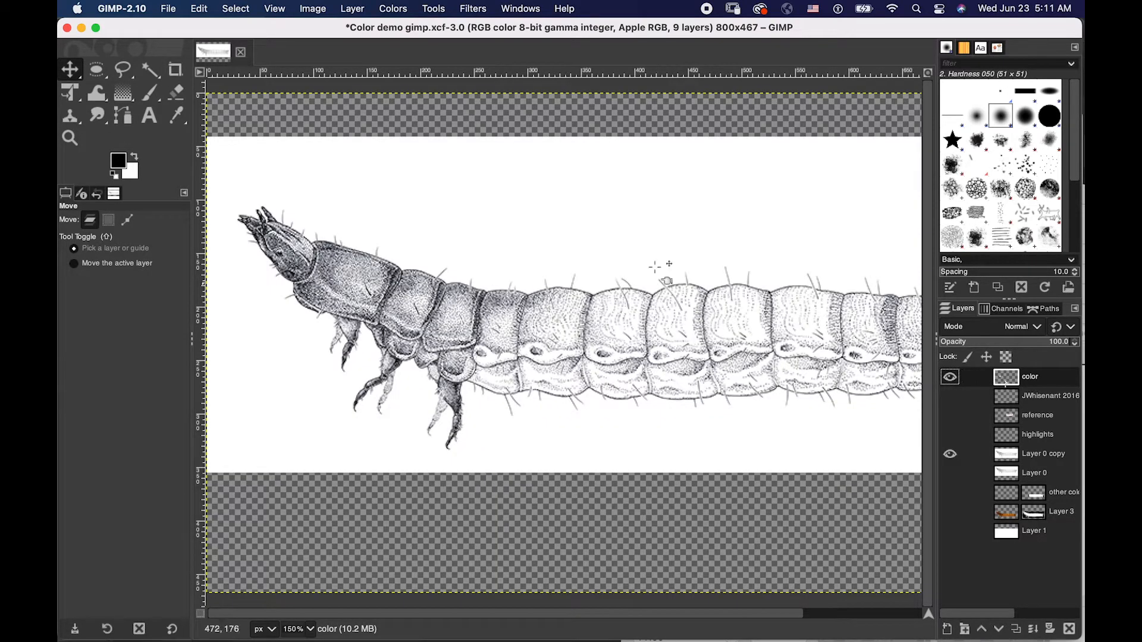
- Trace the larva's body and legs with the Free Select tool, closing the loop at the starting point behind the head
click(123, 70)
click(316, 239)
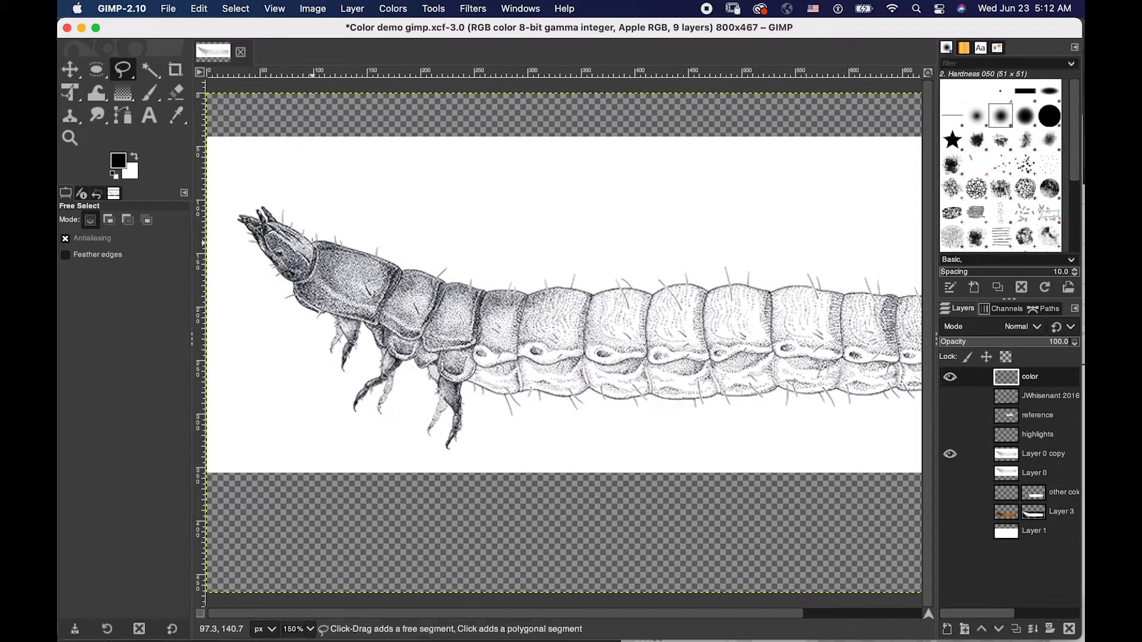
mouse_move(341, 248)
mouse_down()
mouse_move(523, 296)
mouse_move(780, 288)
mouse_move(881, 312)
mouse_move(885, 342)
mouse_move(834, 394)
mouse_move(703, 399)
mouse_up()
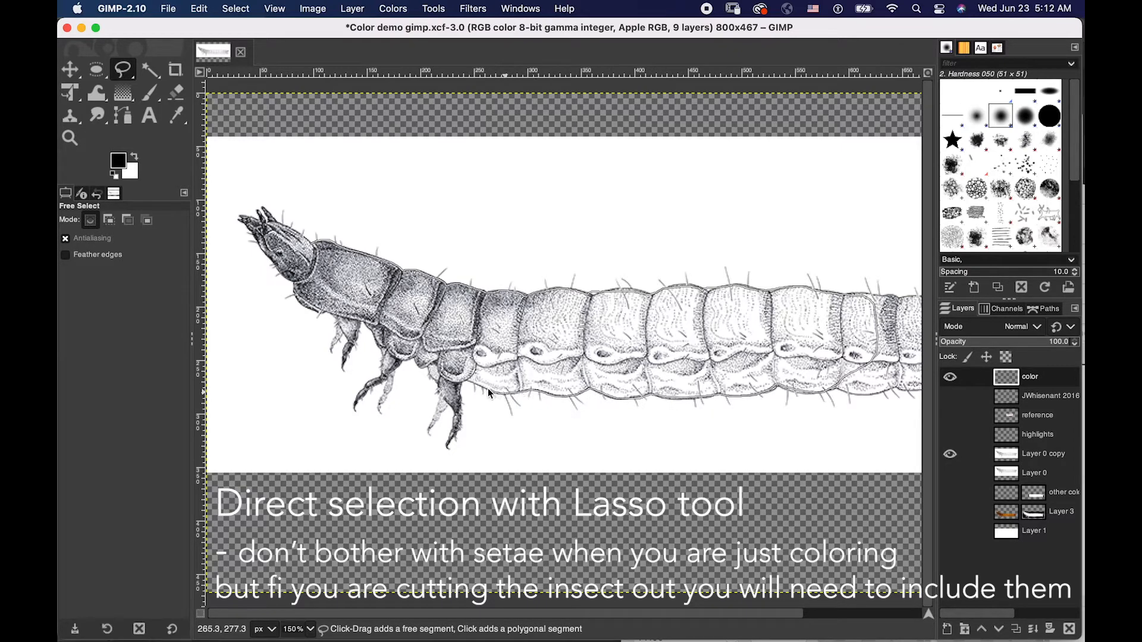
drag(463, 387, 452, 437)
mouse_move(445, 415)
mouse_down()
mouse_move(430, 431)
mouse_move(436, 385)
mouse_up()
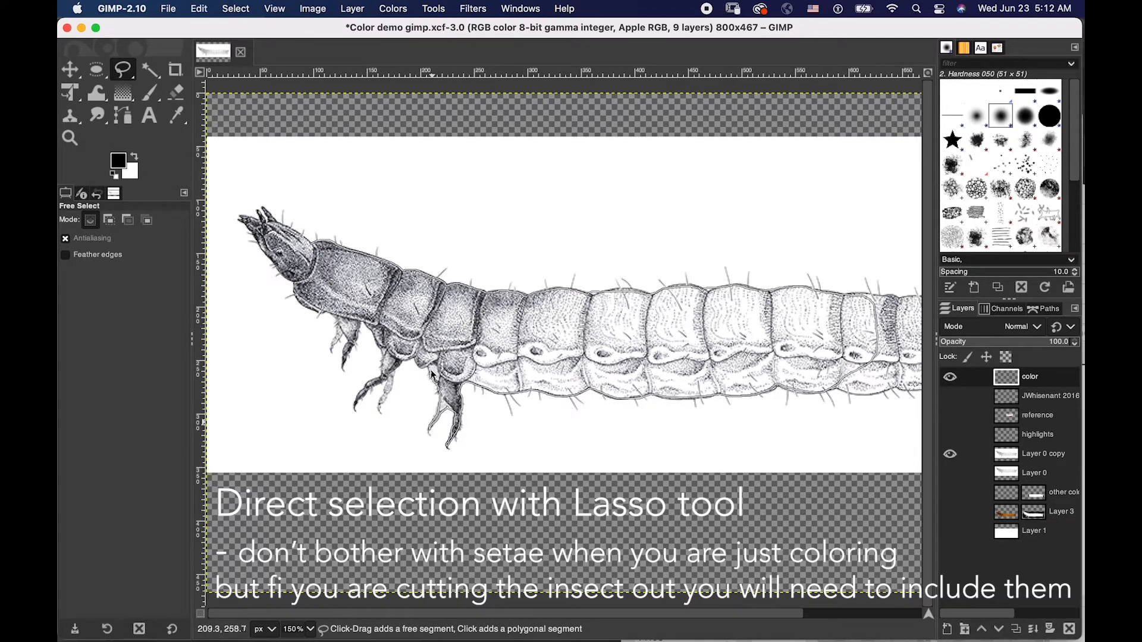
mouse_move(402, 371)
mouse_down()
mouse_move(379, 407)
mouse_move(387, 379)
mouse_move(355, 403)
mouse_move(382, 369)
mouse_move(377, 333)
mouse_move(361, 320)
mouse_move(343, 369)
mouse_move(348, 337)
mouse_move(331, 350)
mouse_move(339, 320)
mouse_move(303, 309)
mouse_move(240, 222)
mouse_move(260, 225)
mouse_move(259, 213)
mouse_move(313, 247)
mouse_up()
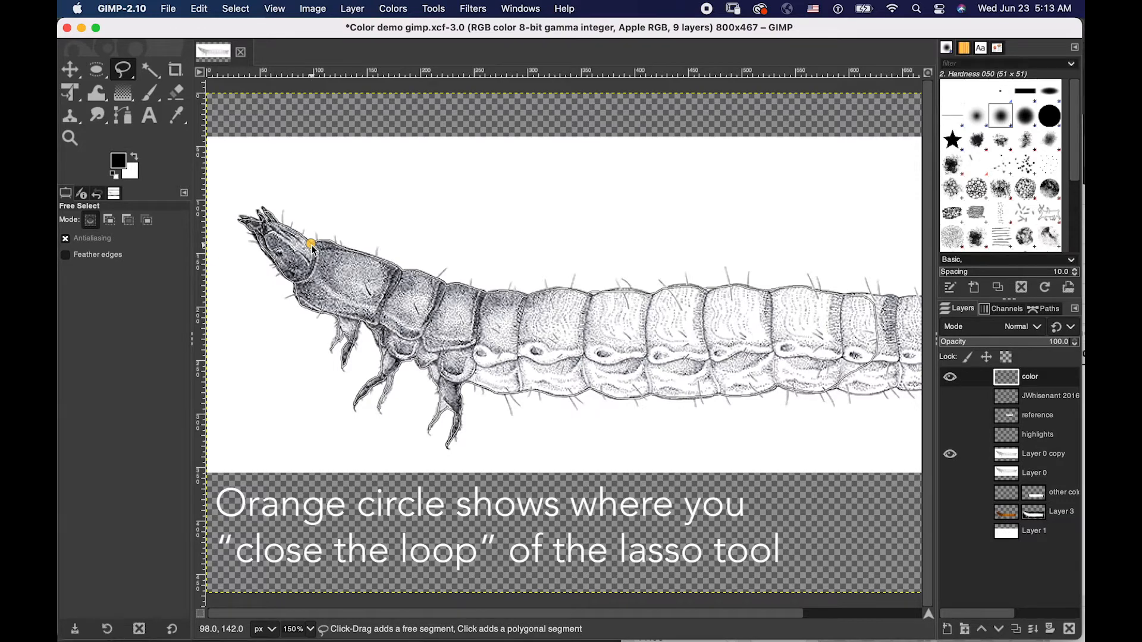
click(311, 244)
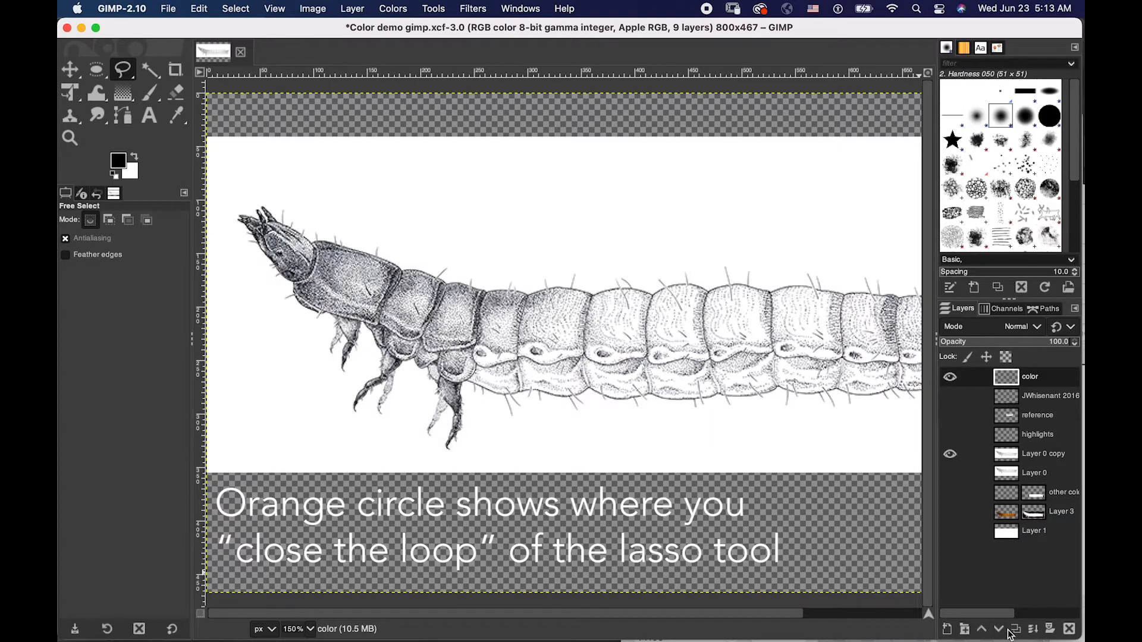
- Close the selection outline at the larva's head and add a layer mask initialized to Selection on the color layer
click(1047, 631)
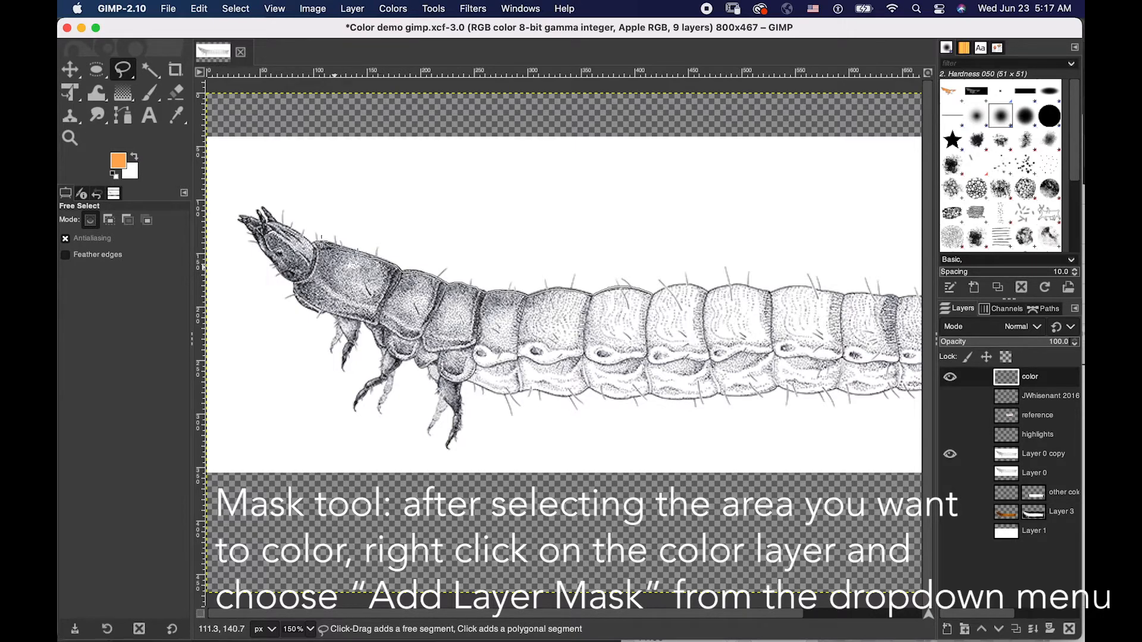
double_click(275, 212)
right_click(1011, 379)
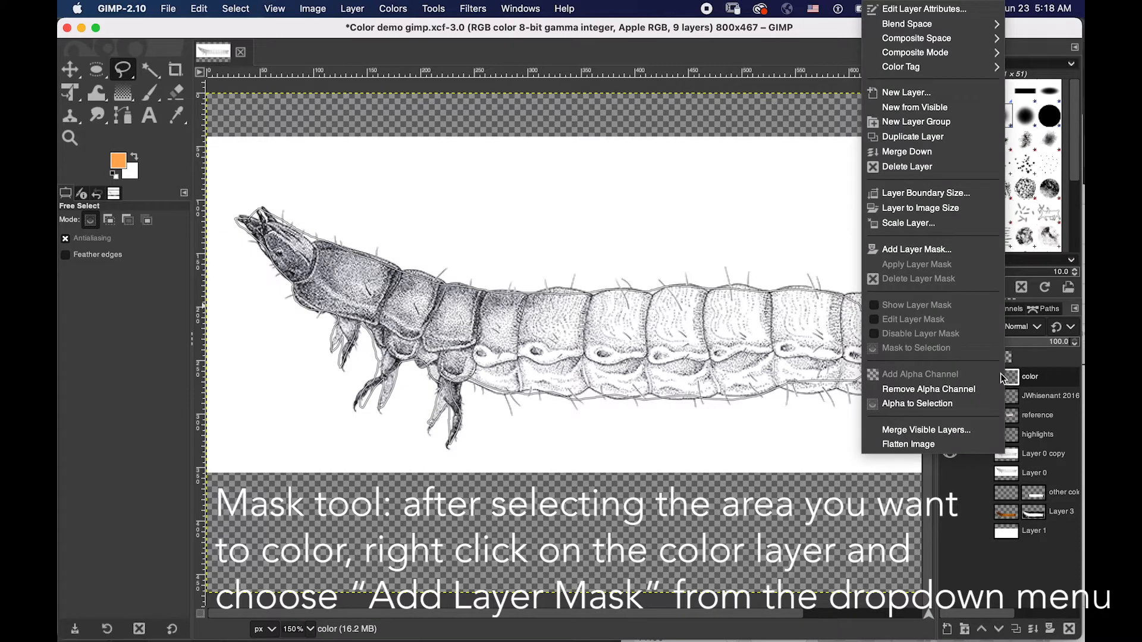
click(905, 250)
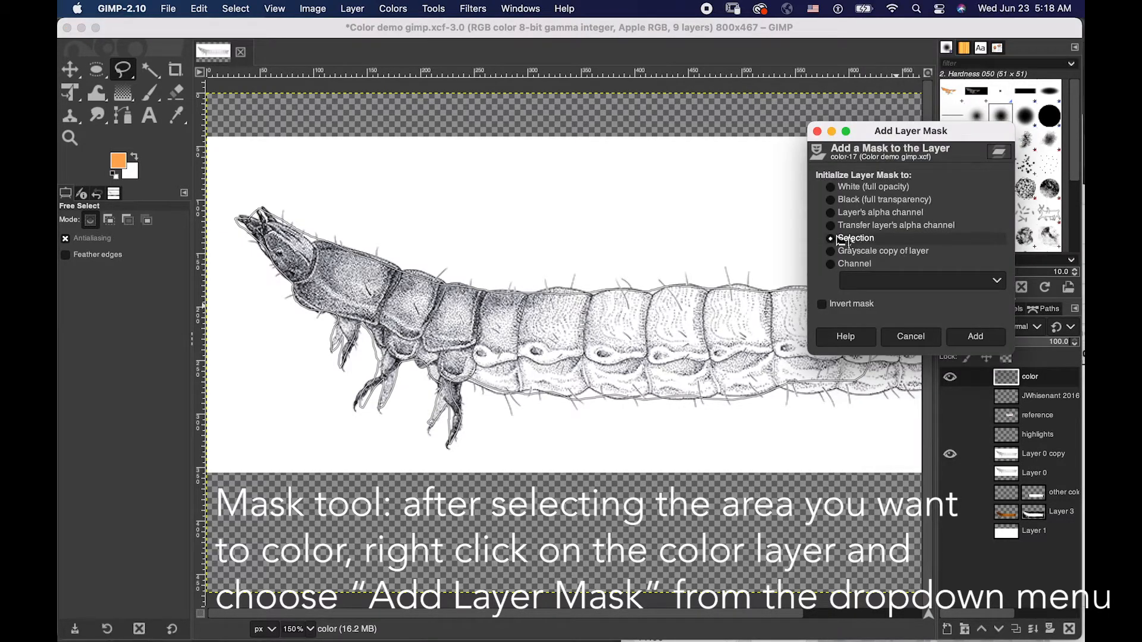
click(965, 334)
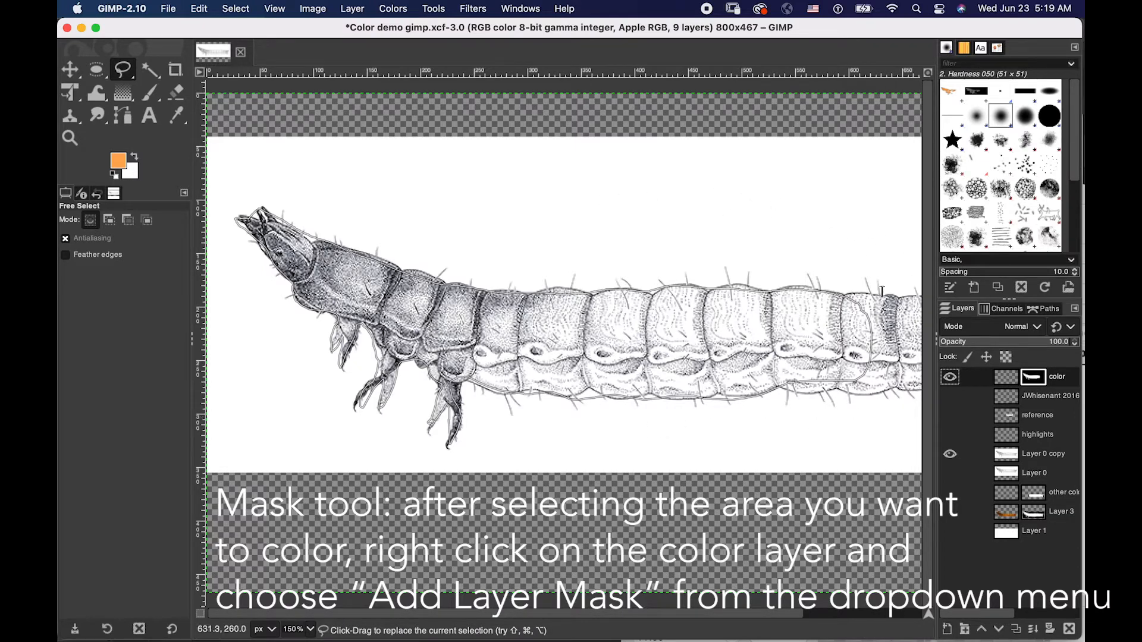
- Paint orange over the larva's head, legs and front segments with the size 30 Paintbrush, on the color layer itself rather than its mask
click(1007, 380)
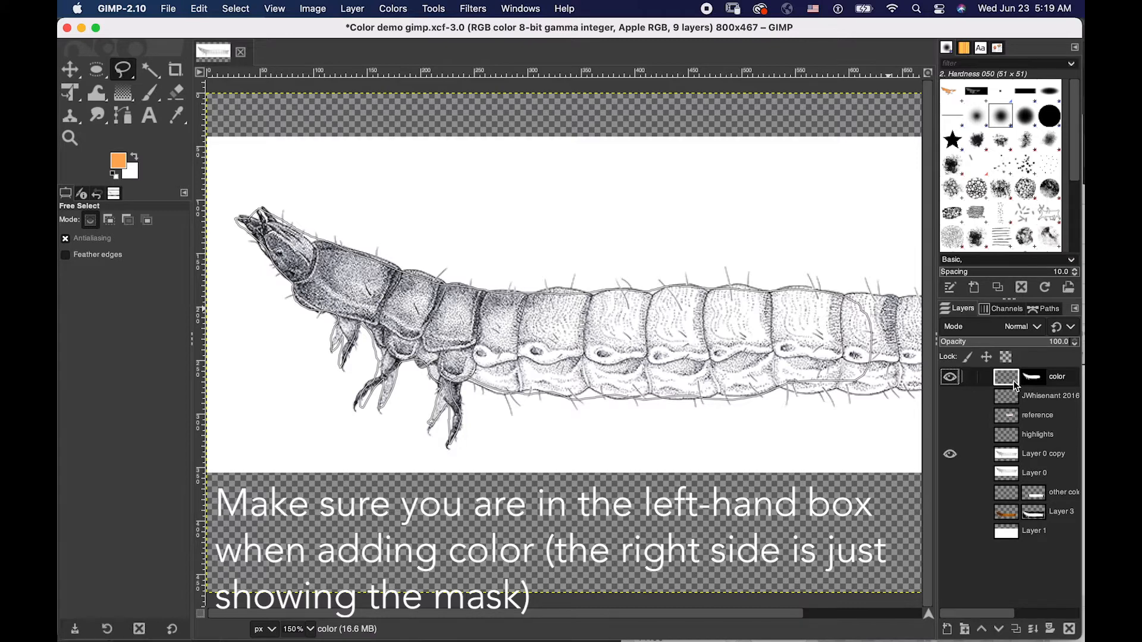
click(1034, 383)
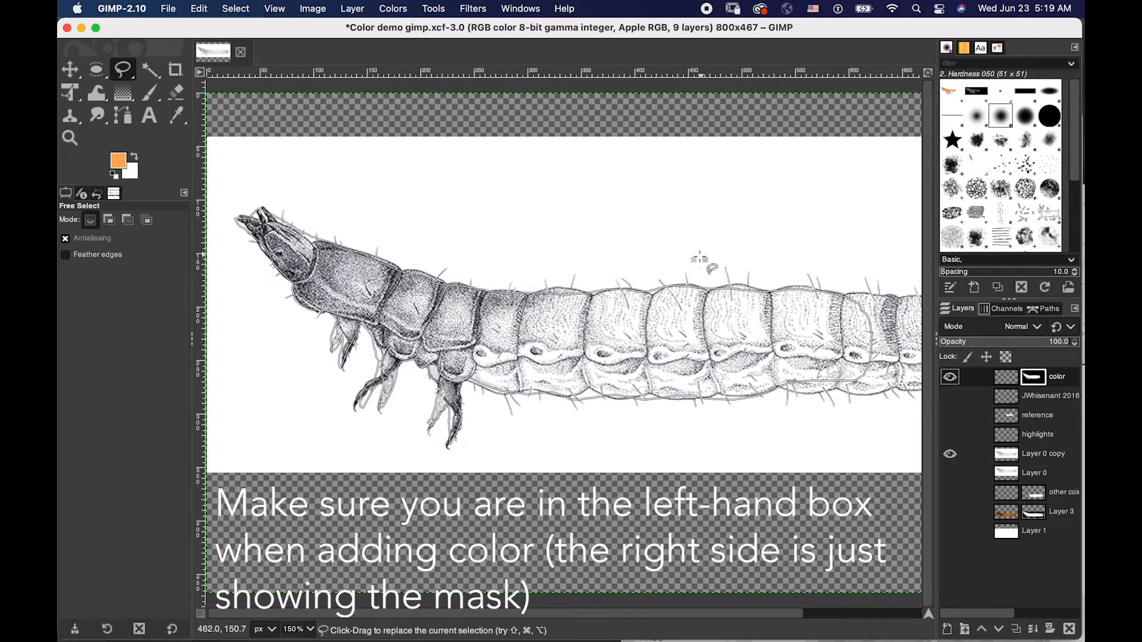
click(149, 92)
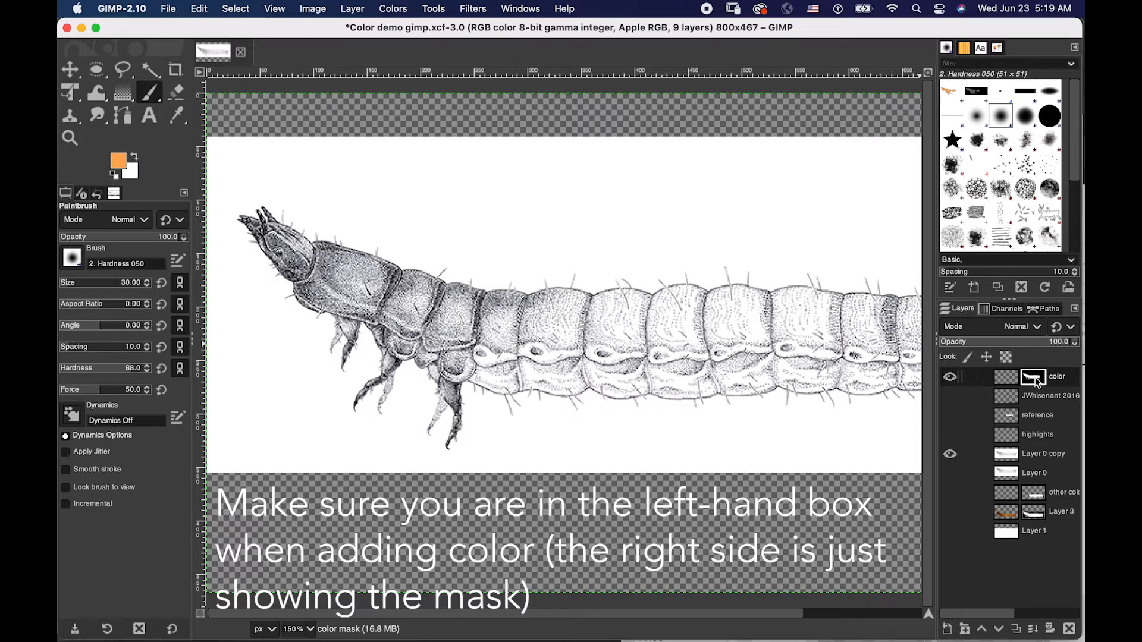
click(998, 381)
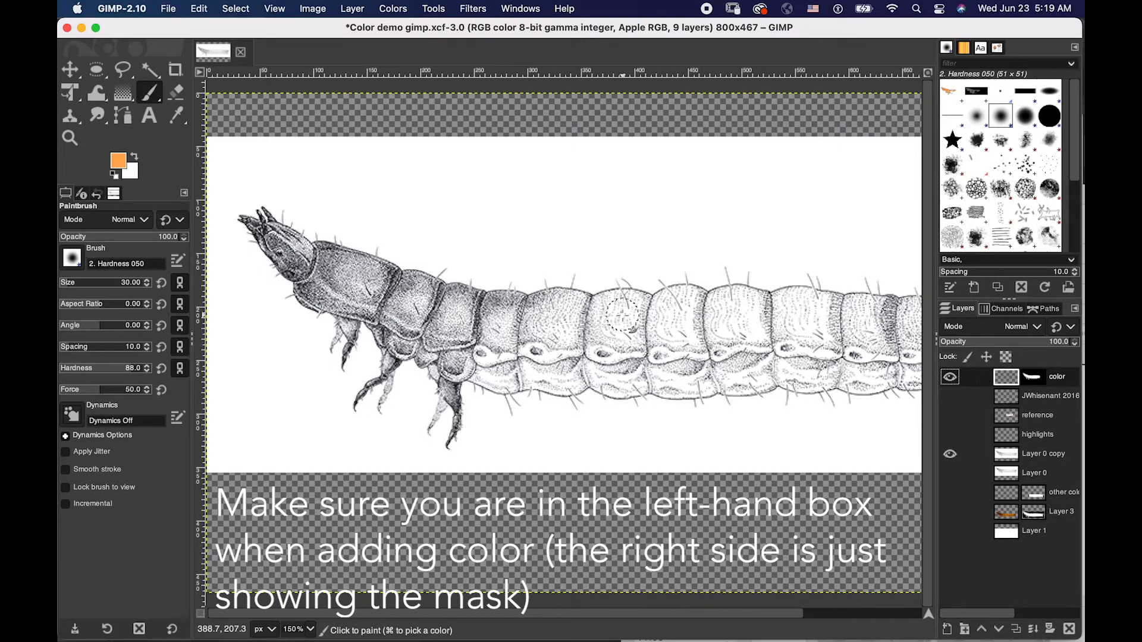
mouse_move(446, 292)
mouse_down()
mouse_move(476, 295)
mouse_move(675, 287)
mouse_move(733, 312)
mouse_move(710, 328)
mouse_move(722, 330)
mouse_move(712, 350)
mouse_move(455, 304)
mouse_move(461, 293)
mouse_move(314, 325)
mouse_move(272, 314)
mouse_move(402, 236)
mouse_move(338, 238)
mouse_move(241, 279)
mouse_move(290, 220)
mouse_move(244, 238)
mouse_move(270, 189)
mouse_move(205, 220)
mouse_move(264, 187)
mouse_move(379, 291)
mouse_move(384, 324)
mouse_move(441, 330)
mouse_move(368, 364)
mouse_move(386, 357)
mouse_move(388, 383)
mouse_move(363, 398)
mouse_move(424, 440)
mouse_move(461, 398)
mouse_move(459, 349)
mouse_move(482, 376)
mouse_move(537, 371)
mouse_move(517, 389)
mouse_move(588, 338)
mouse_move(599, 384)
mouse_move(693, 384)
mouse_move(711, 356)
mouse_move(734, 364)
mouse_move(732, 396)
mouse_up()
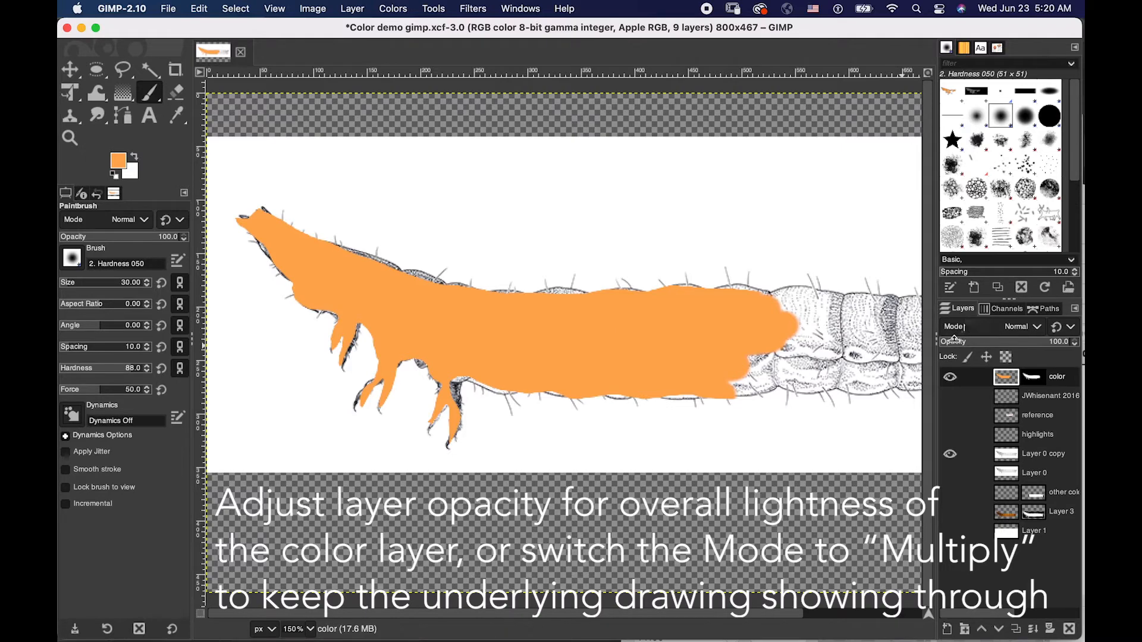
- Try the color layer at a reduced opacity of about 66, and restore it to 100
drag(959, 342, 1056, 341)
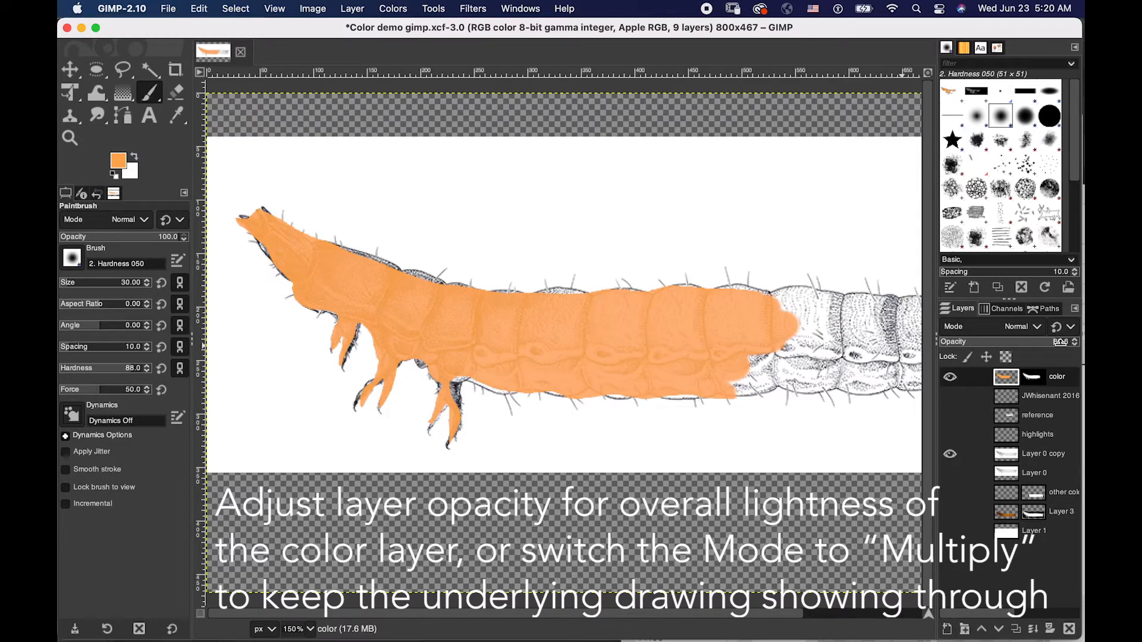
mouse_move(1032, 342)
mouse_down()
mouse_move(999, 342)
mouse_move(1027, 342)
mouse_up()
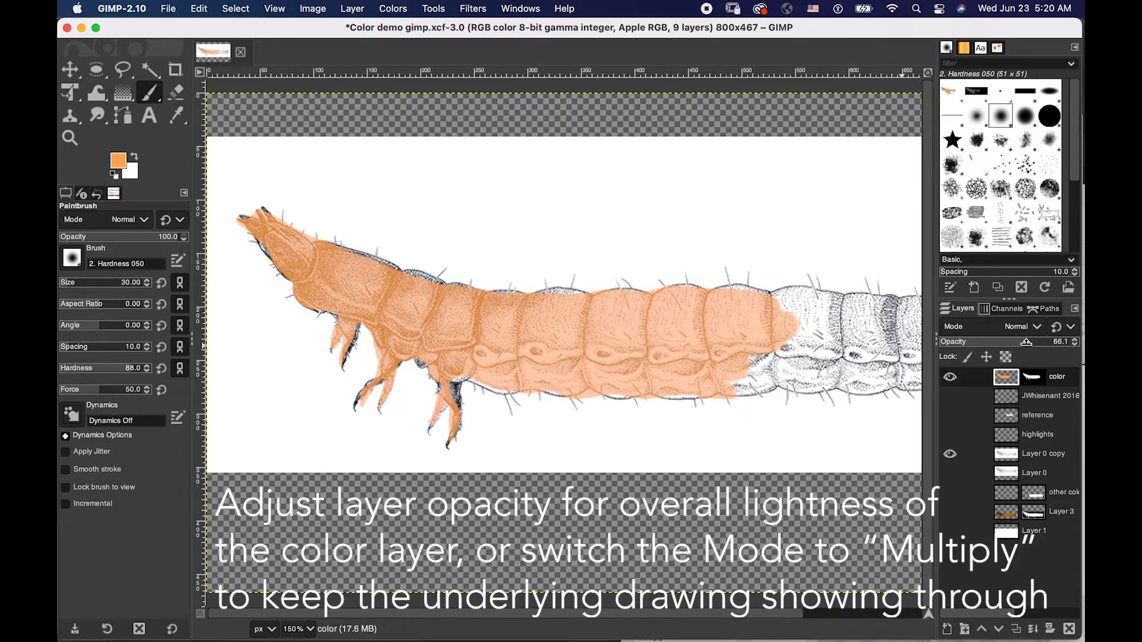
mouse_move(1027, 341)
mouse_down()
mouse_move(1009, 341)
mouse_move(1080, 351)
mouse_up()
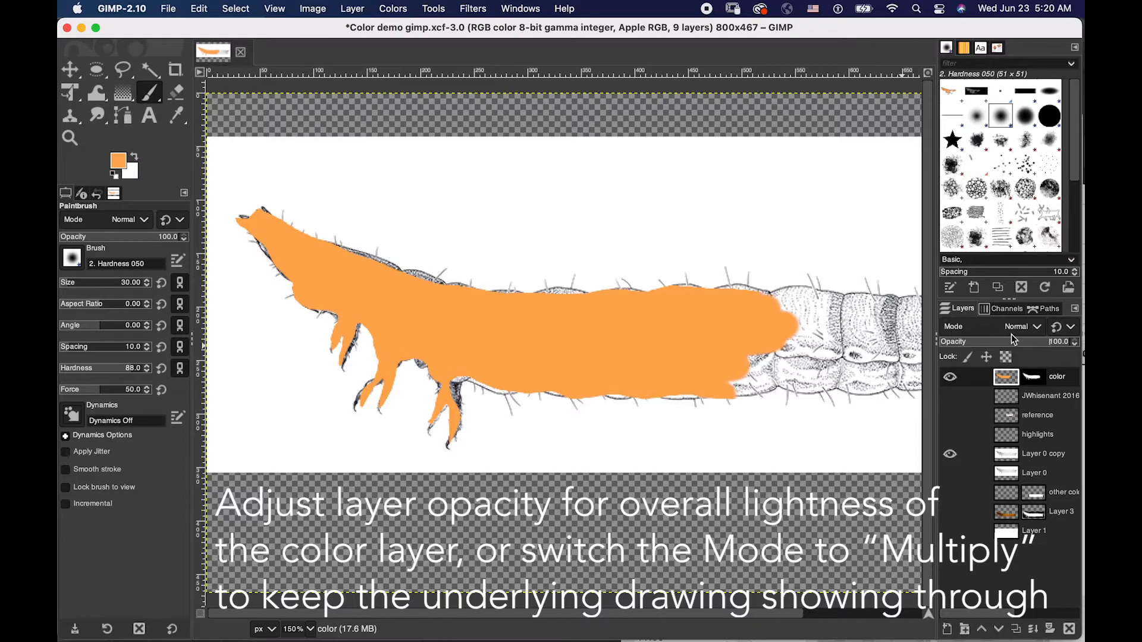
- Set the color layer's blend mode to Multiply so the ink drawing shows through
click(1037, 335)
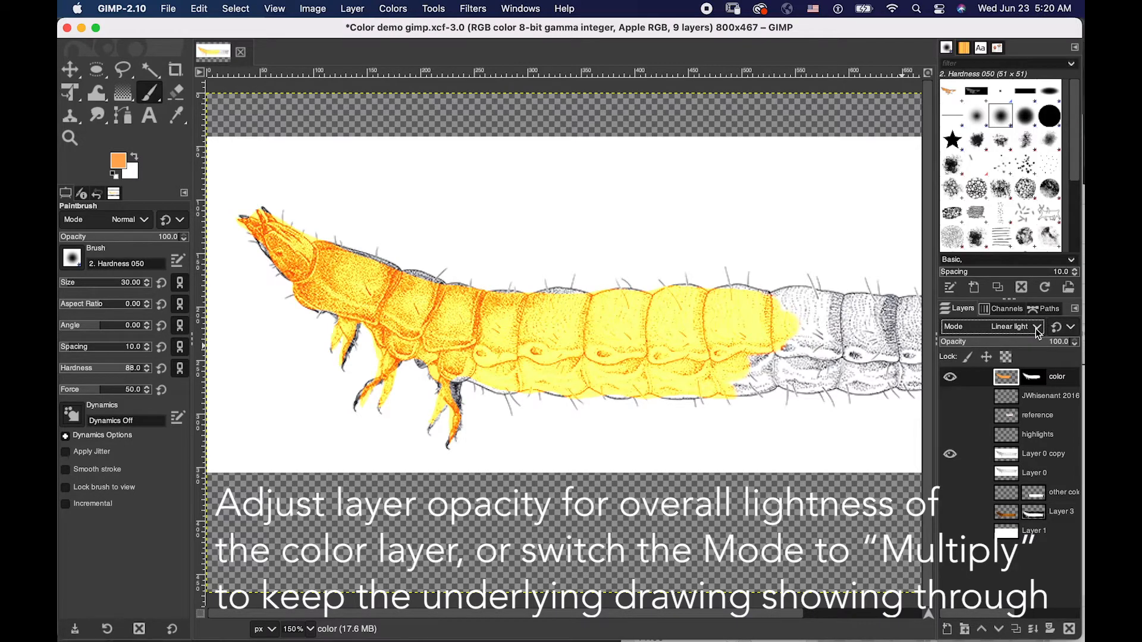
click(1037, 328)
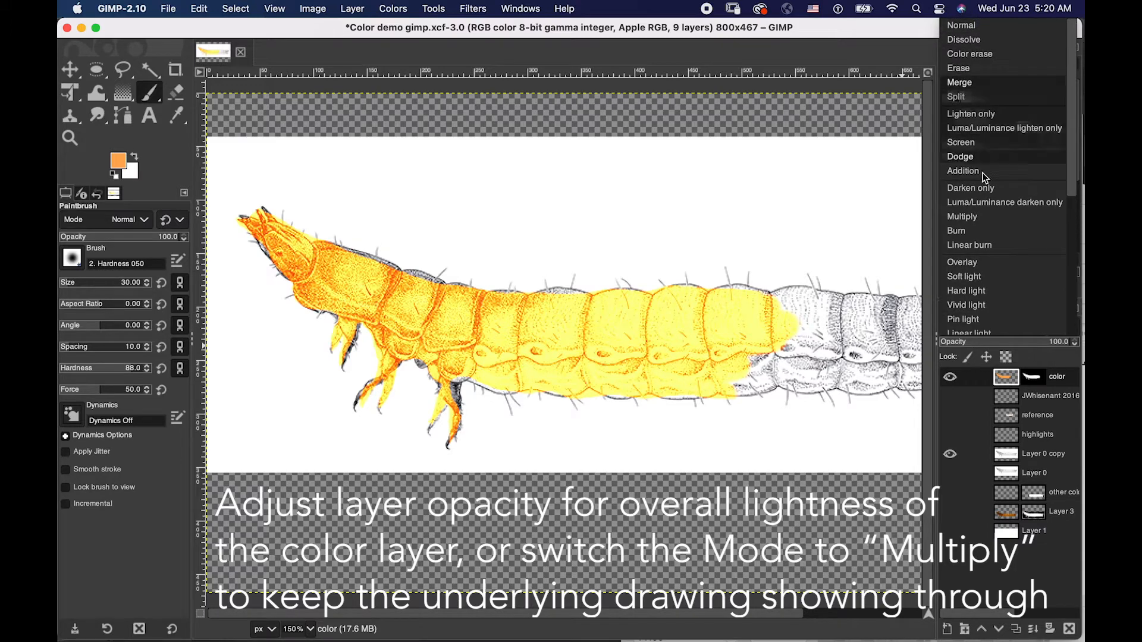
click(971, 218)
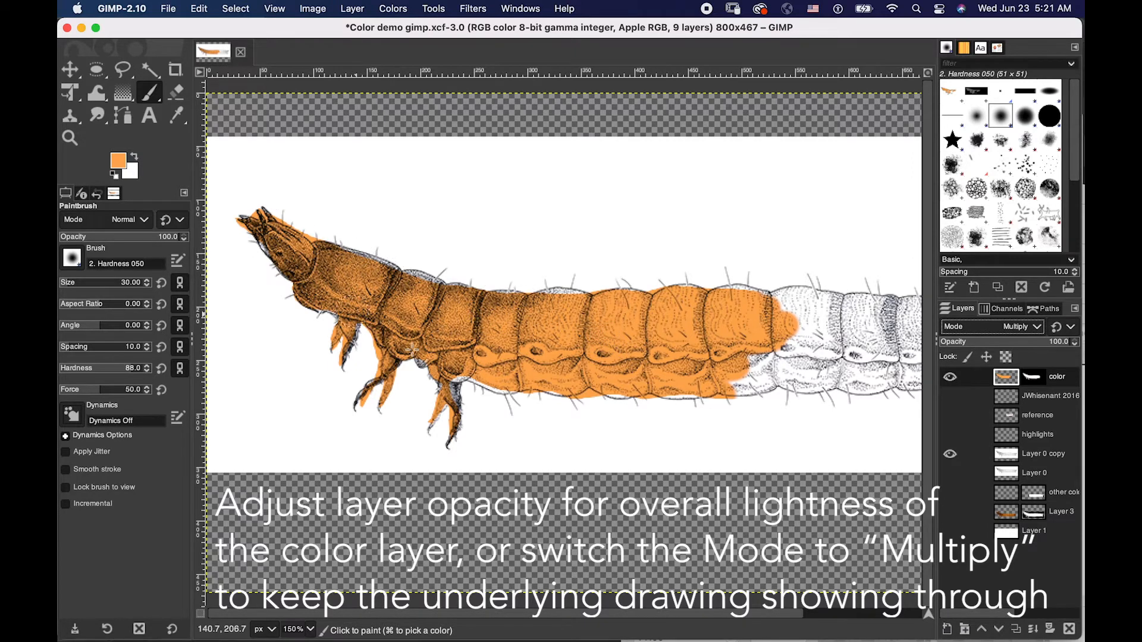
- Hide the color layer and add a new transparent layer named "color 2"
click(950, 377)
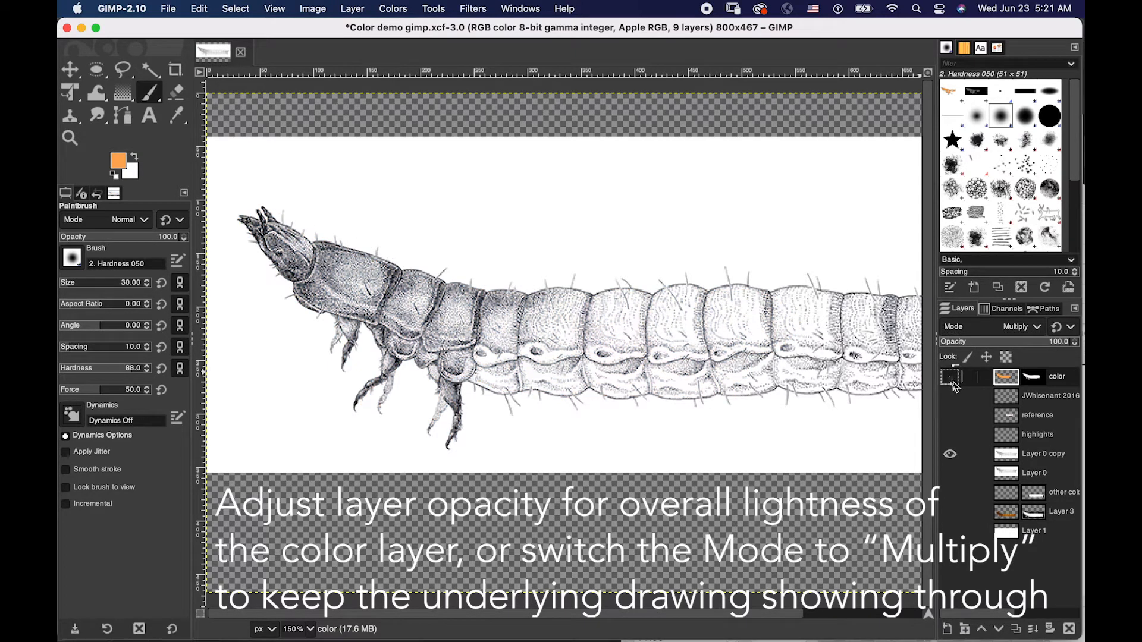
click(964, 630)
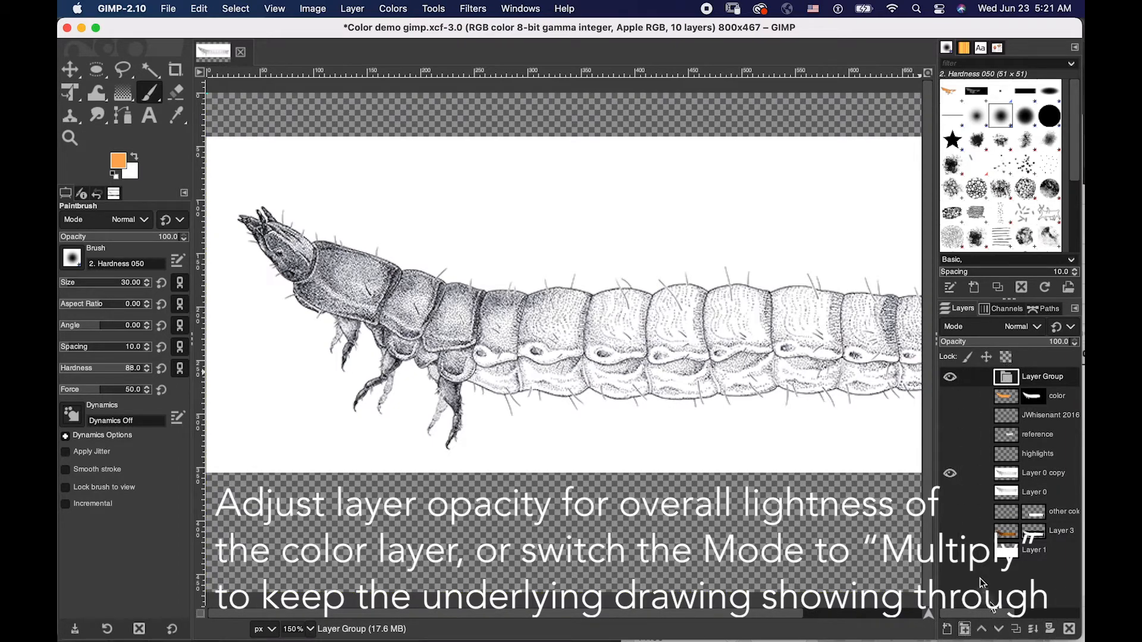
key(super+z)
click(947, 629)
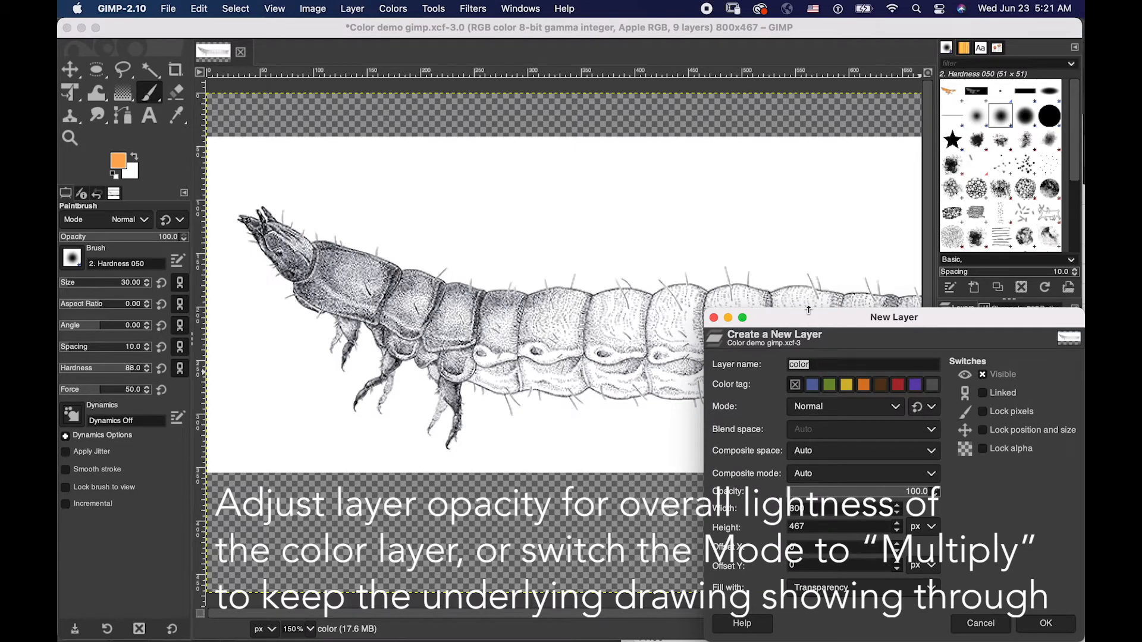
text(color 2)
key(Return)
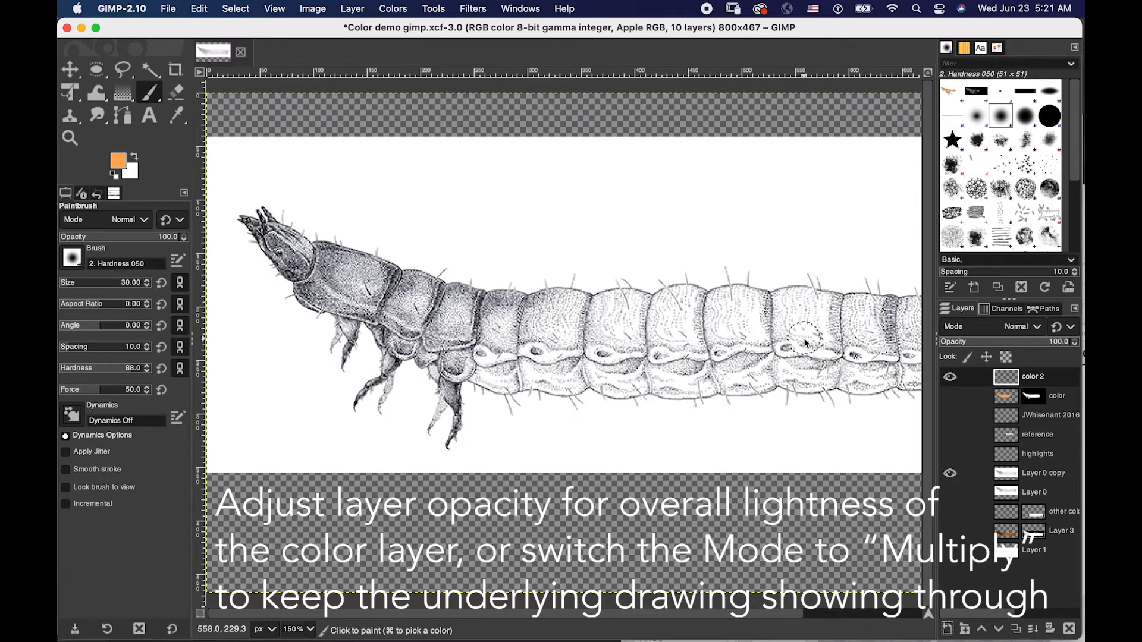
- Toggle the color layer's visibility to compare the drawing with and without the orange, leaving the layer hidden
click(950, 397)
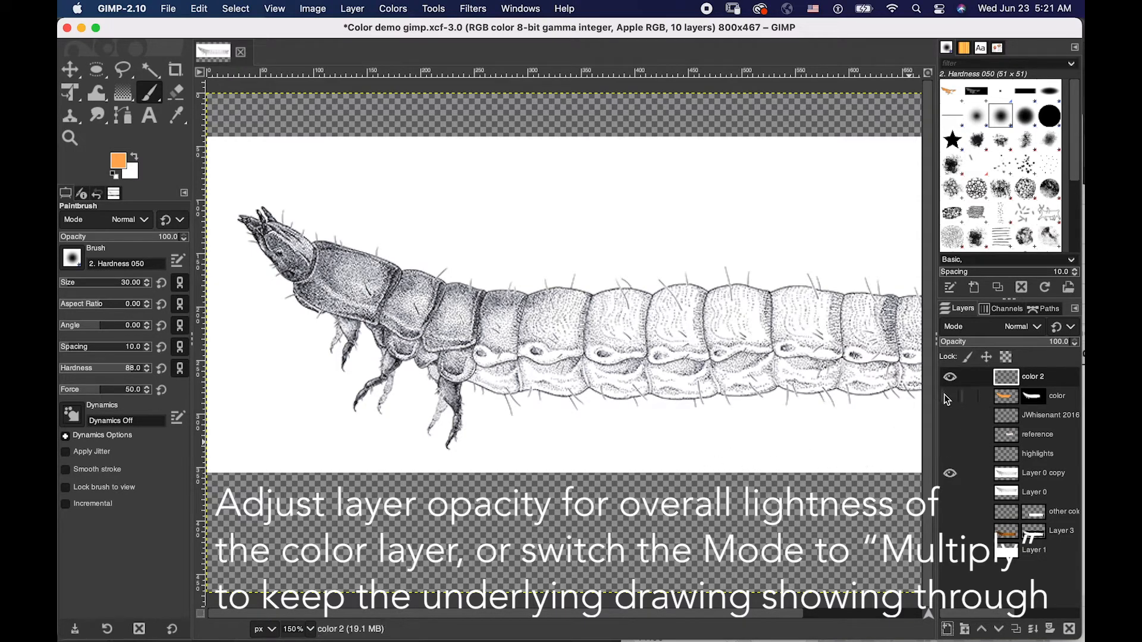
click(950, 396)
click(955, 398)
click(955, 398)
click(1004, 395)
click(956, 399)
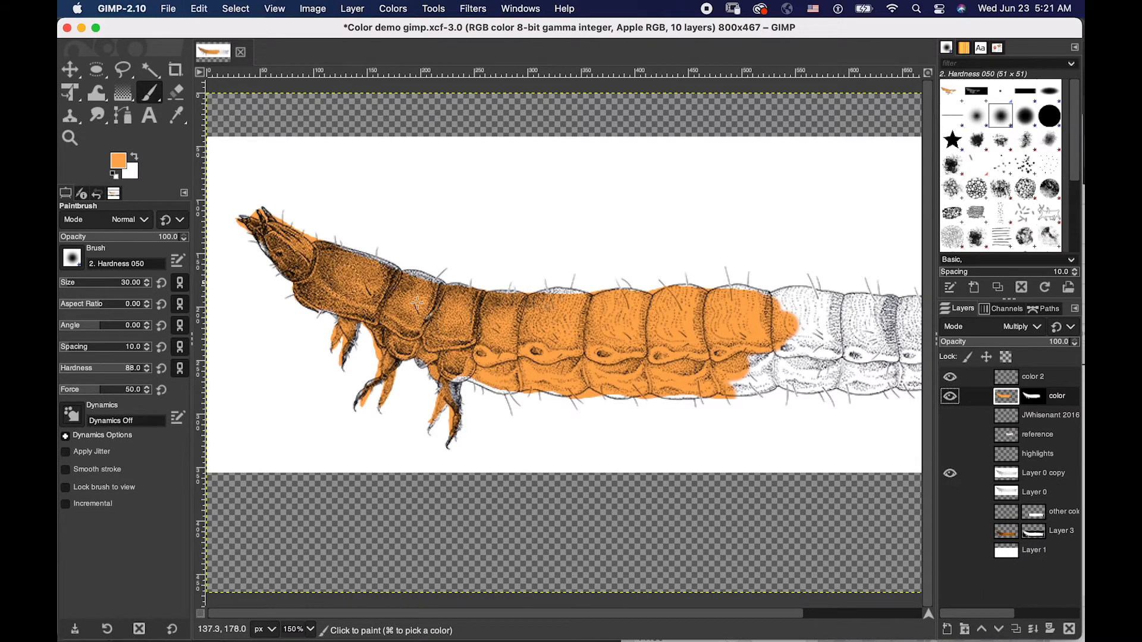
click(950, 396)
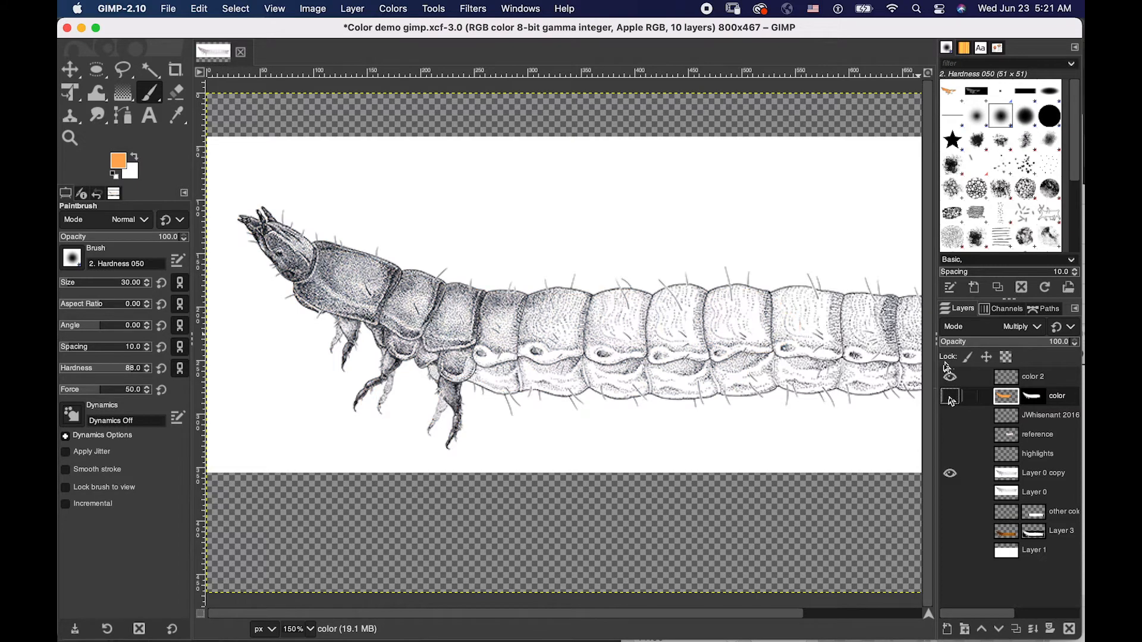
- Use Fuzzy Select on the Layer 0 copy layer to select the white area surrounding the larva
click(1007, 473)
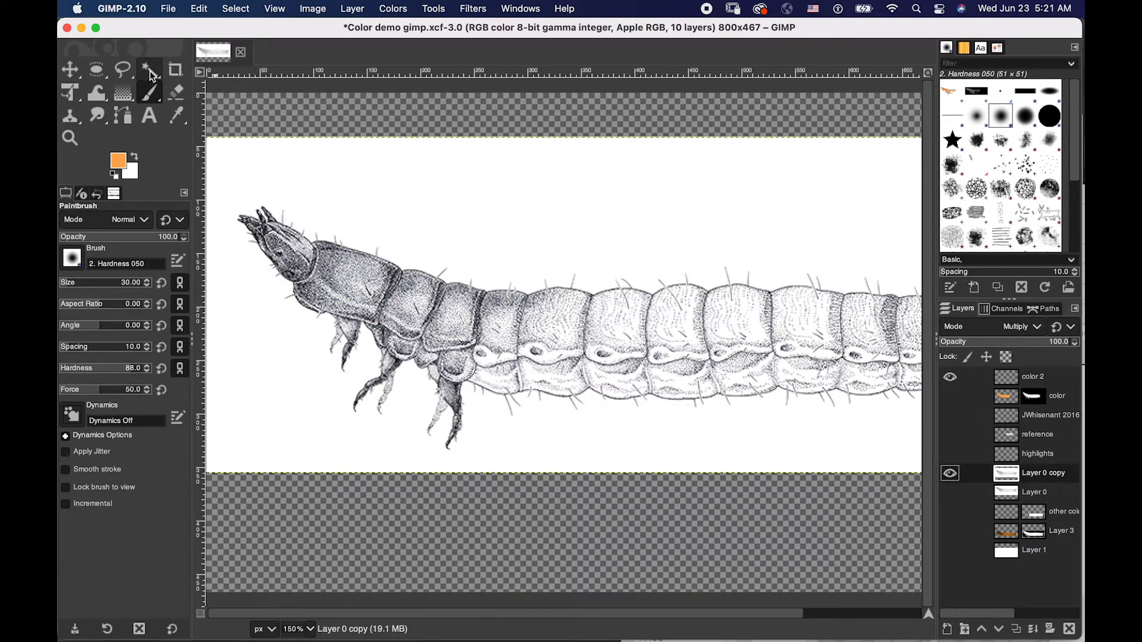
mouse_move(153, 76)
click(205, 72)
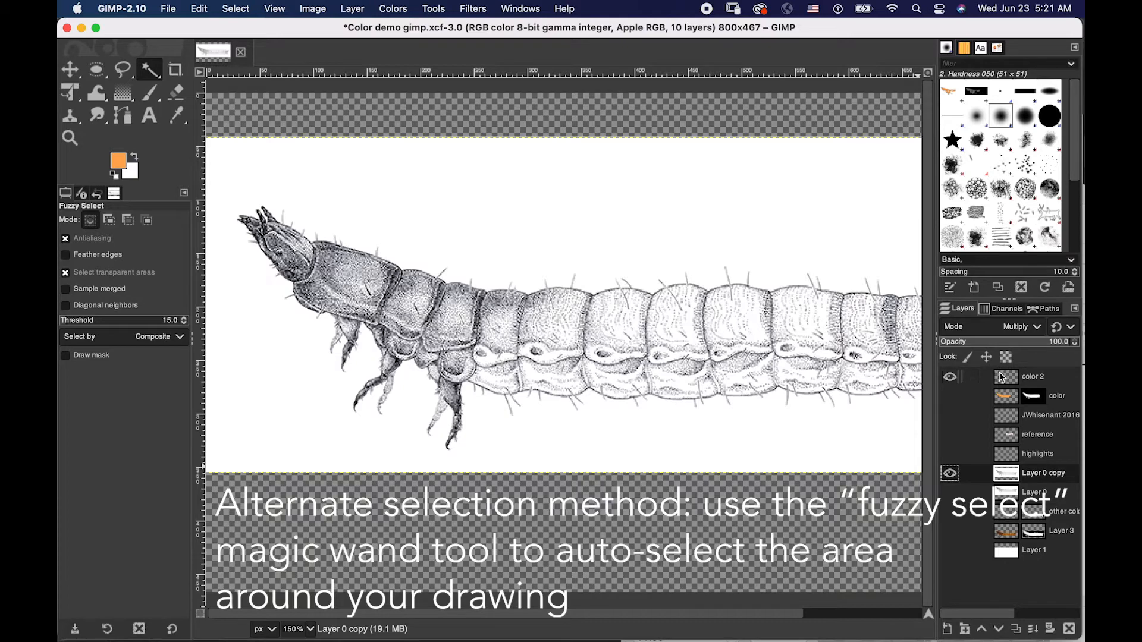
click(1059, 377)
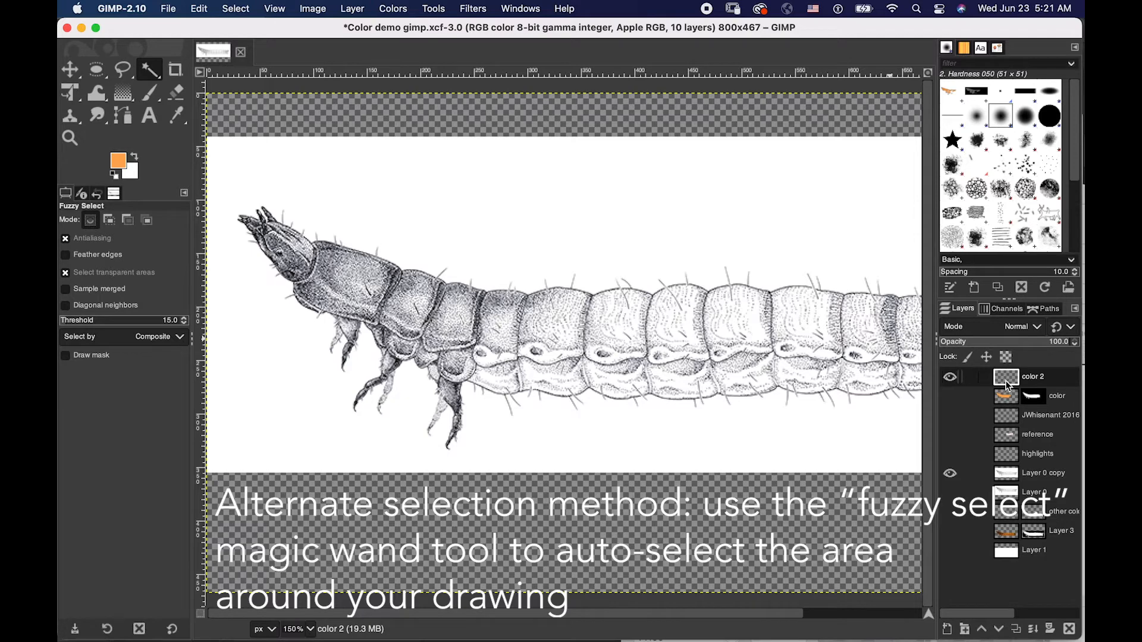
click(1014, 474)
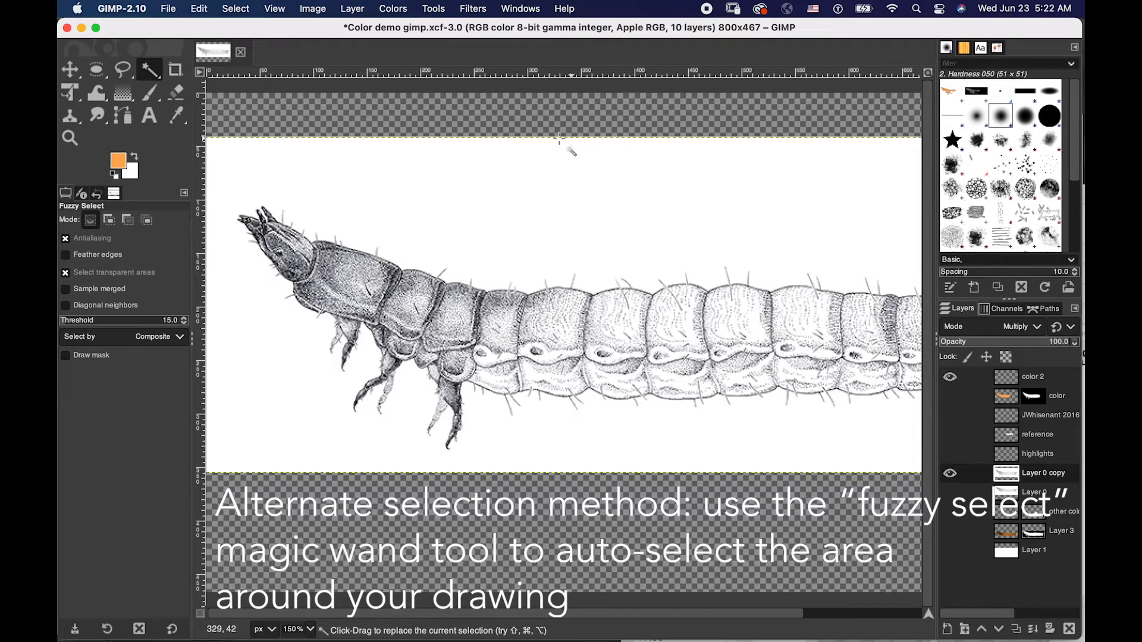
drag(595, 159, 596, 159)
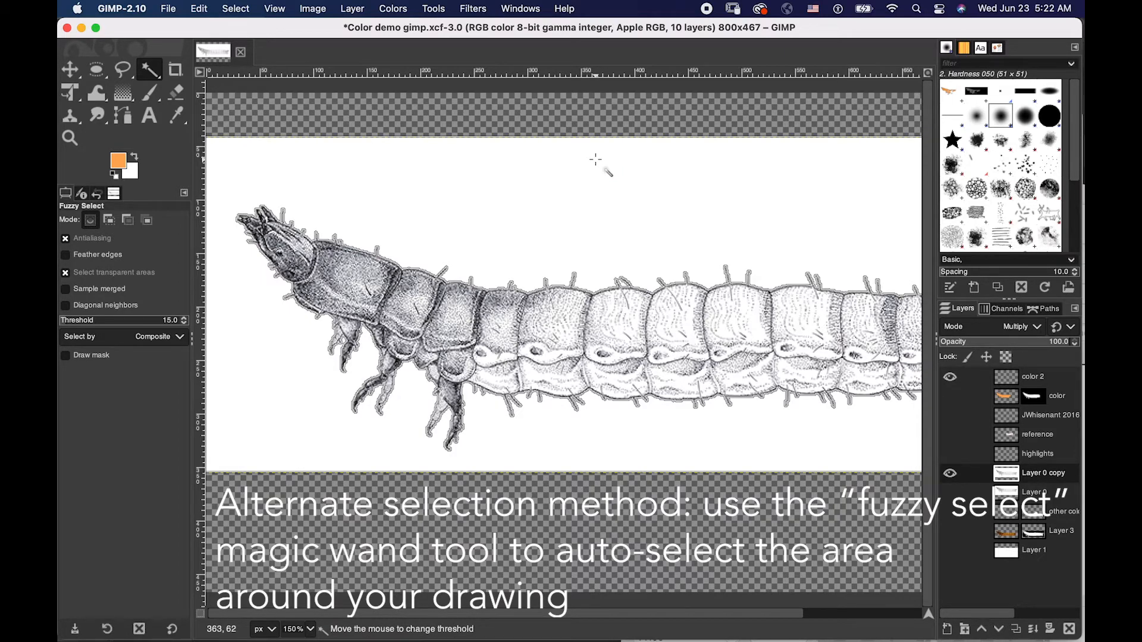
drag(595, 159, 597, 161)
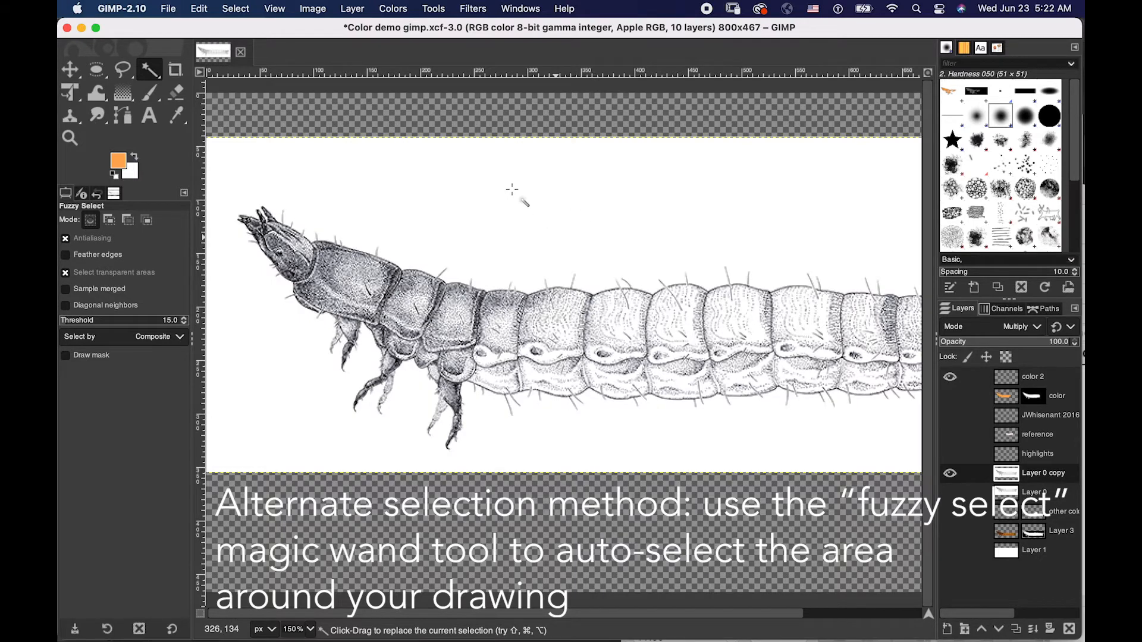
- Redo the Fuzzy Select of the white background around the larva, replacing the current selection
click(313, 9)
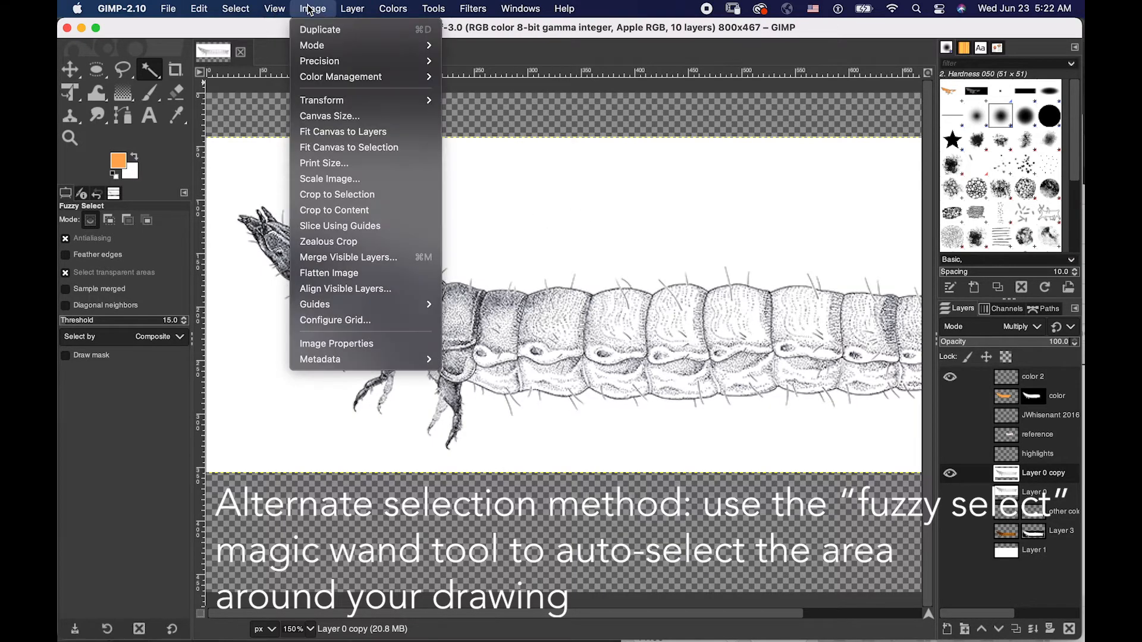
mouse_move(254, 12)
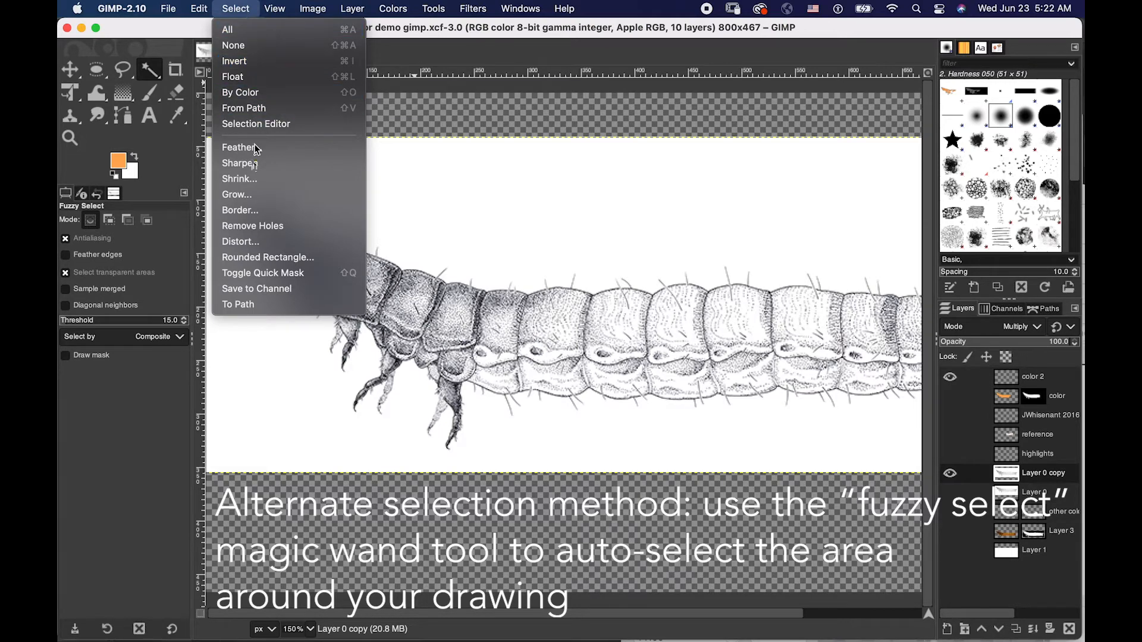
click(235, 10)
click(482, 208)
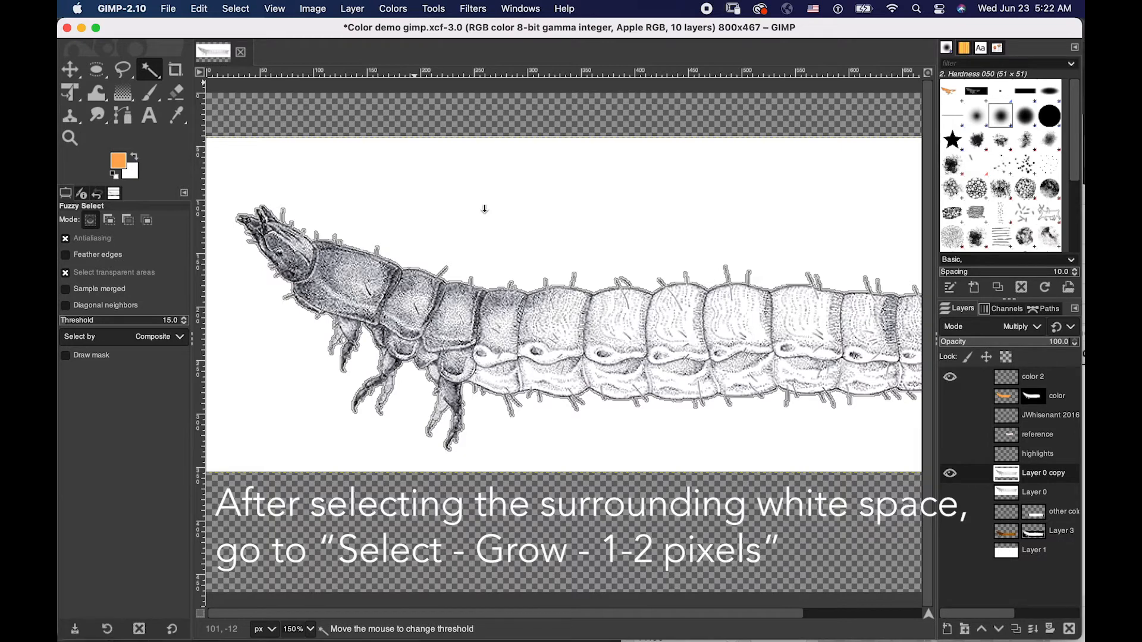
drag(484, 210, 483, 210)
drag(483, 210, 464, 184)
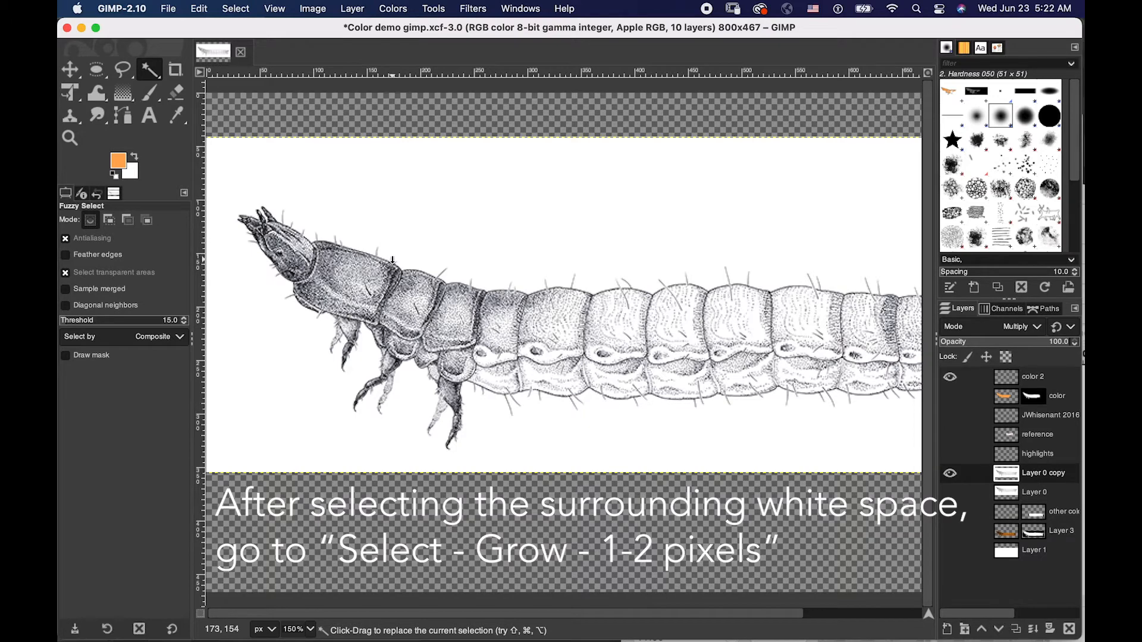
- Grow the selection of the white surroundings by 1 px
click(313, 8)
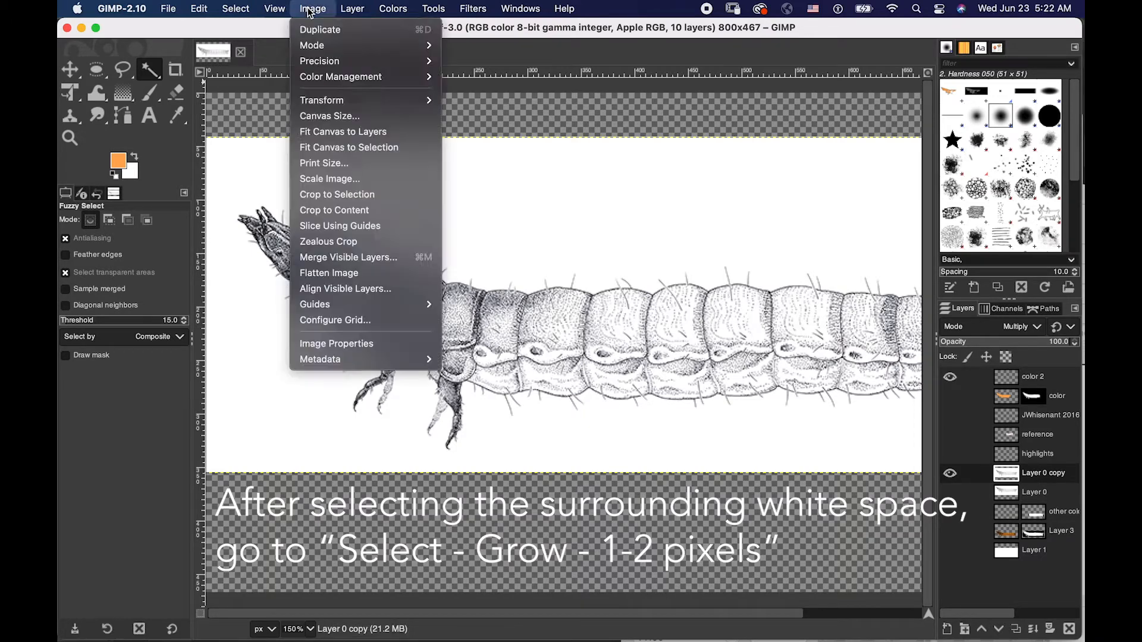
mouse_move(238, 14)
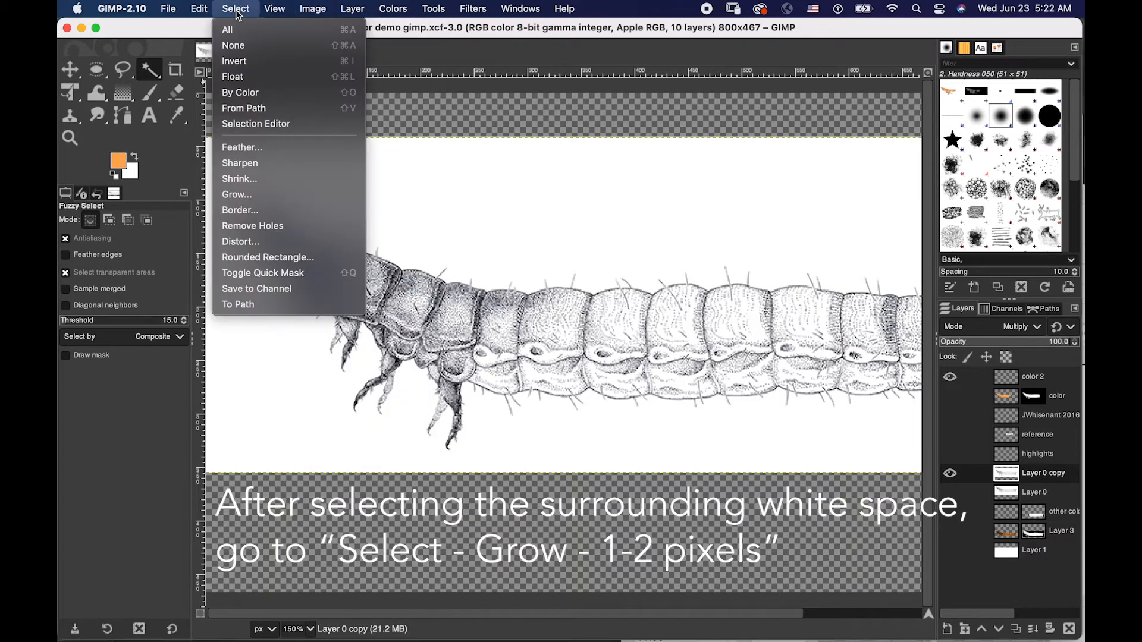
click(265, 195)
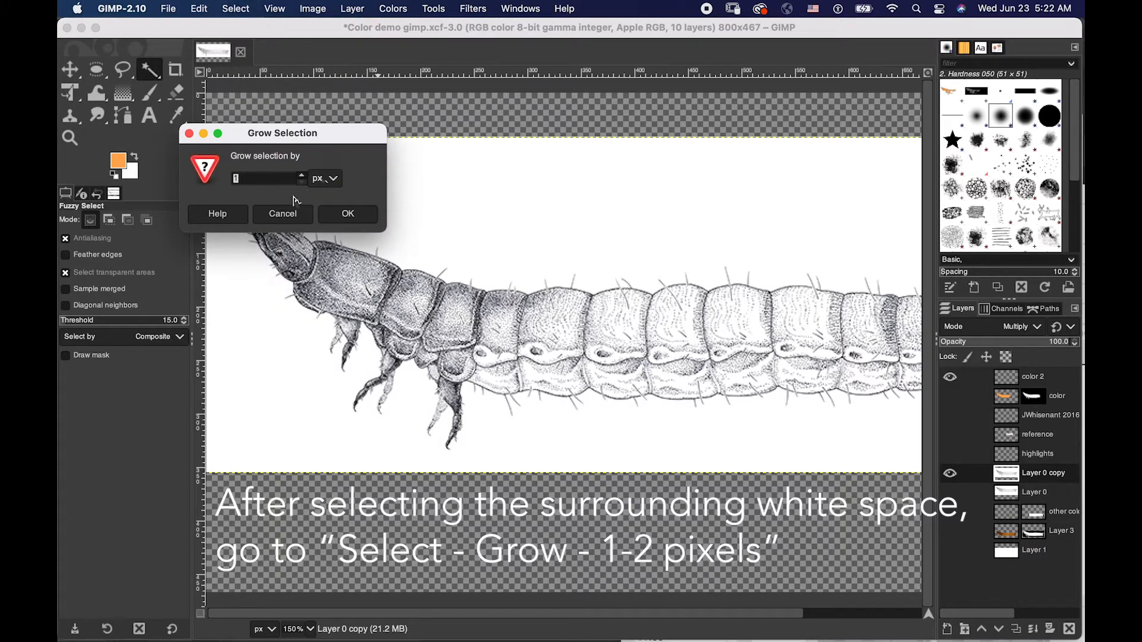
click(348, 215)
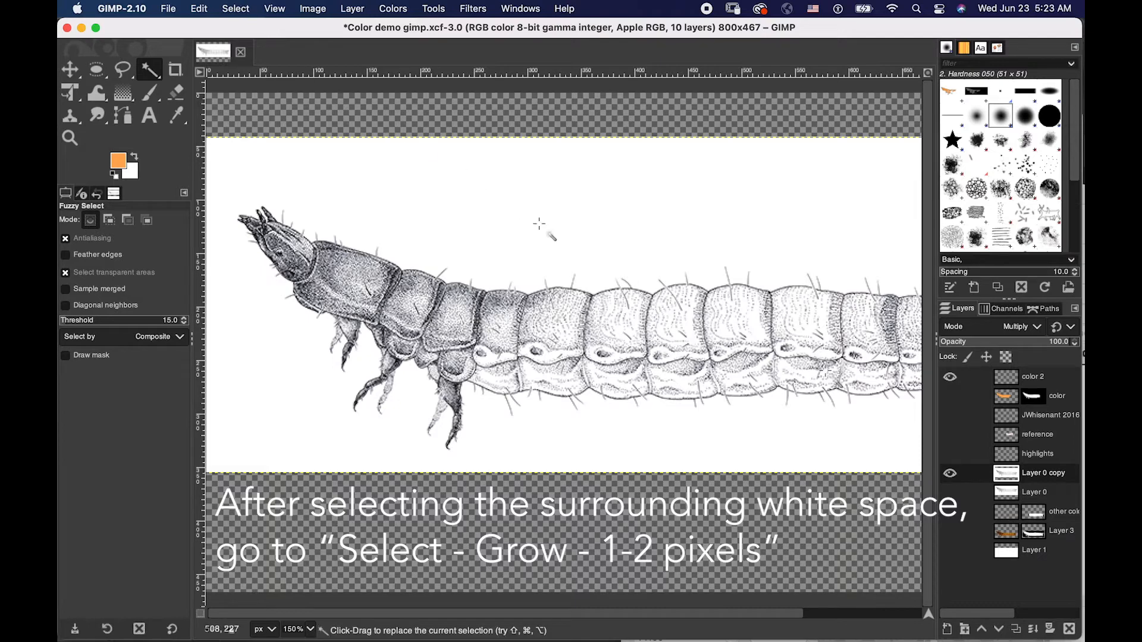
- Try a layer mask initialized from the uninverted selection on the color 2 layer, and undo it
right_click(1013, 381)
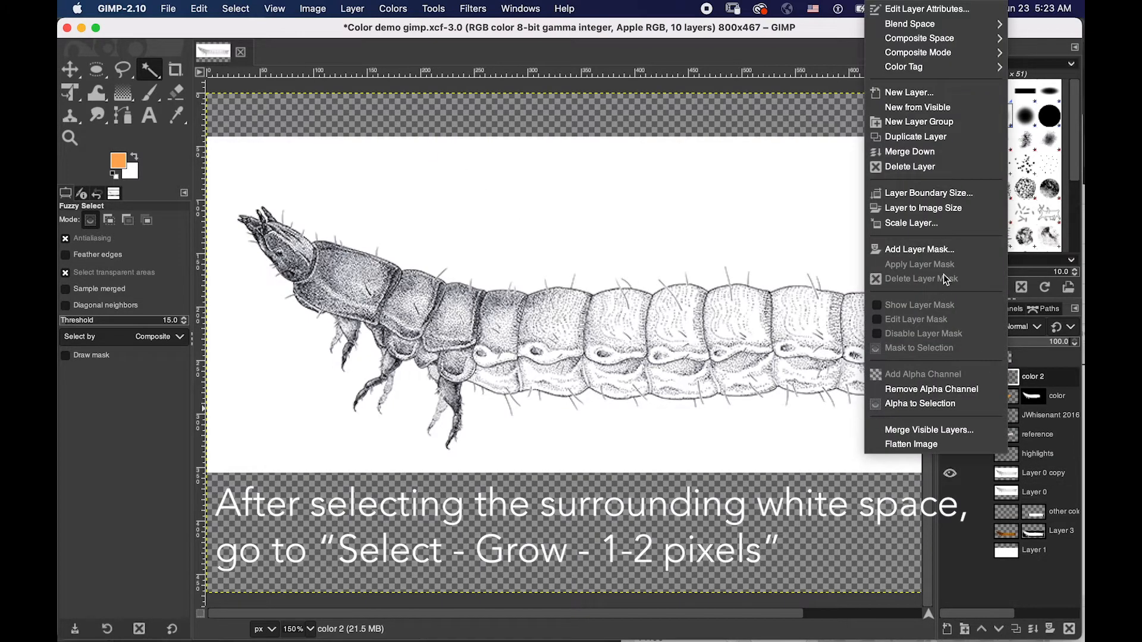
click(929, 247)
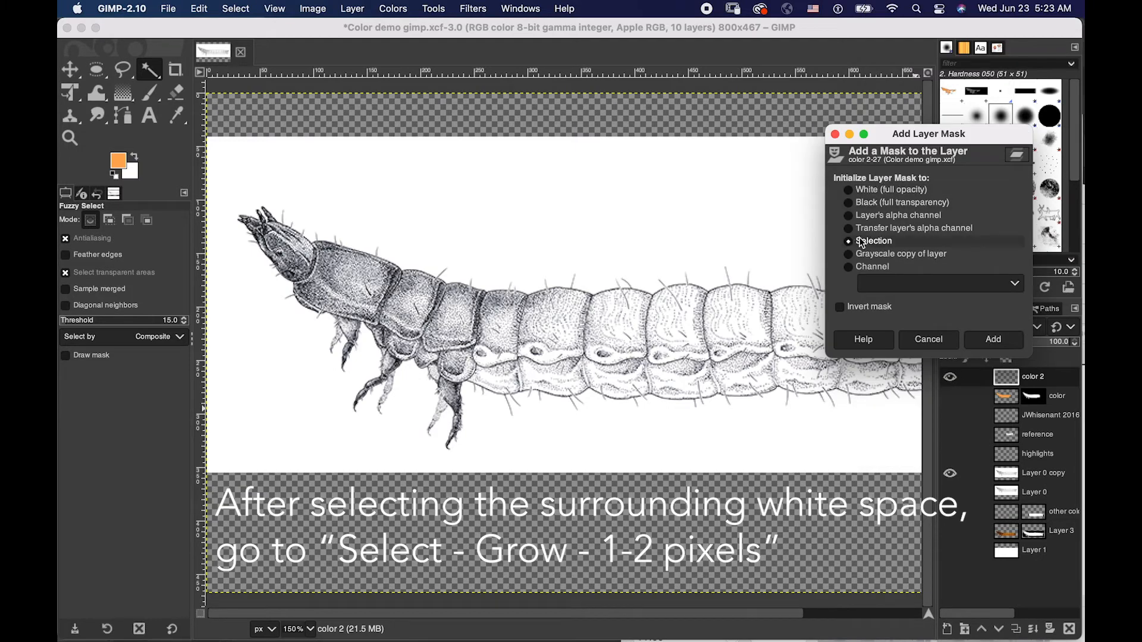
click(996, 342)
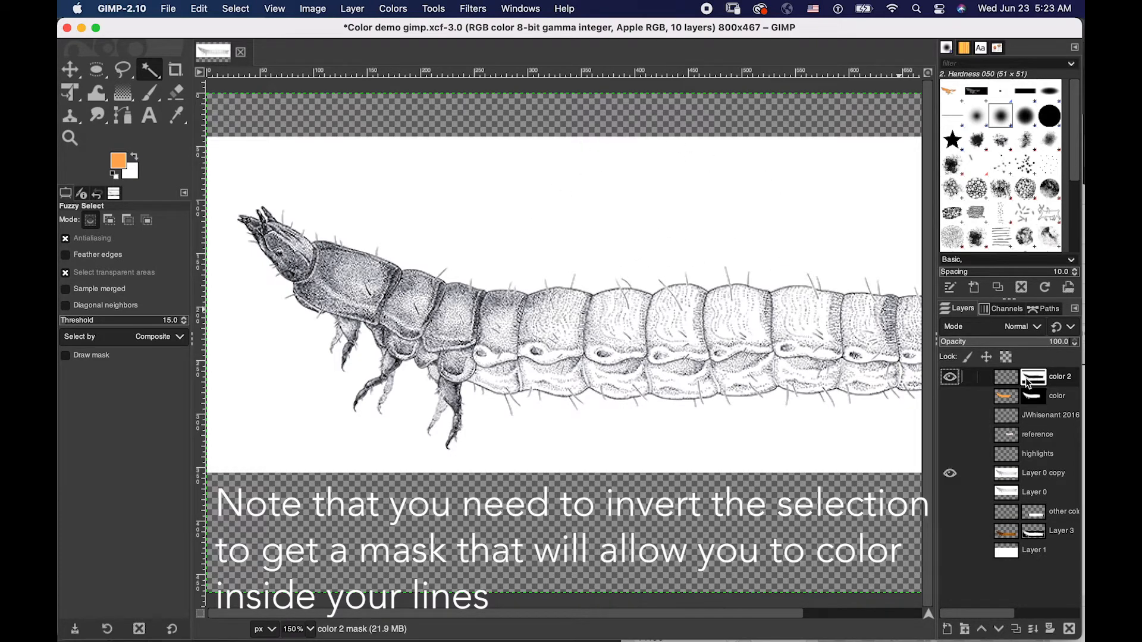
key(super+z)
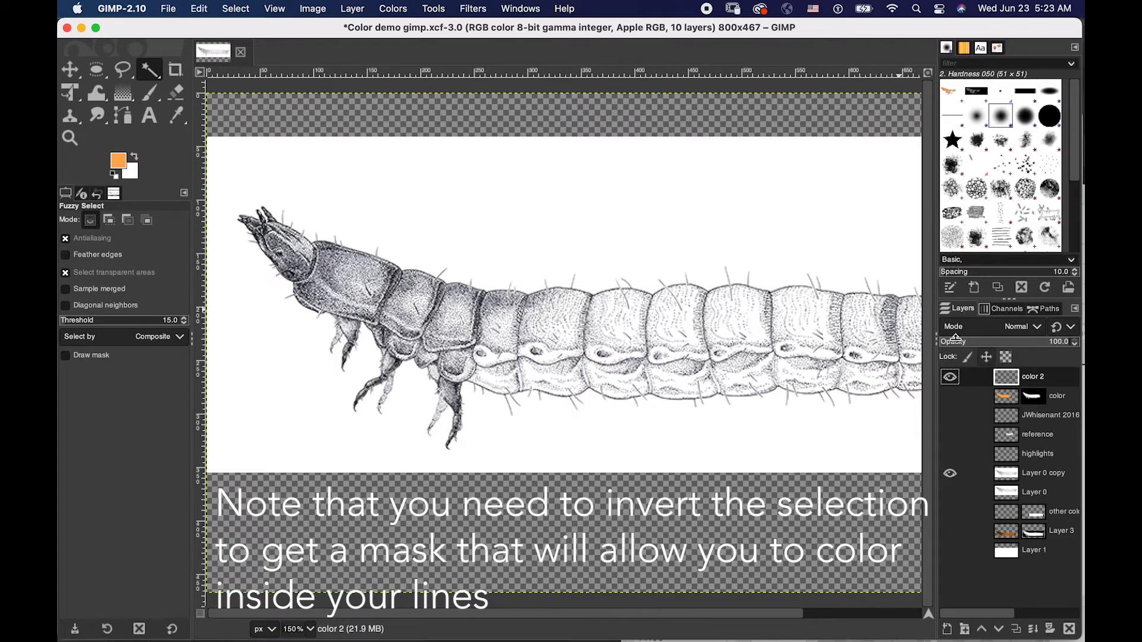
- Invert the selection to cover the larva and add a layer mask initialized from it to the color 2 layer
click(237, 9)
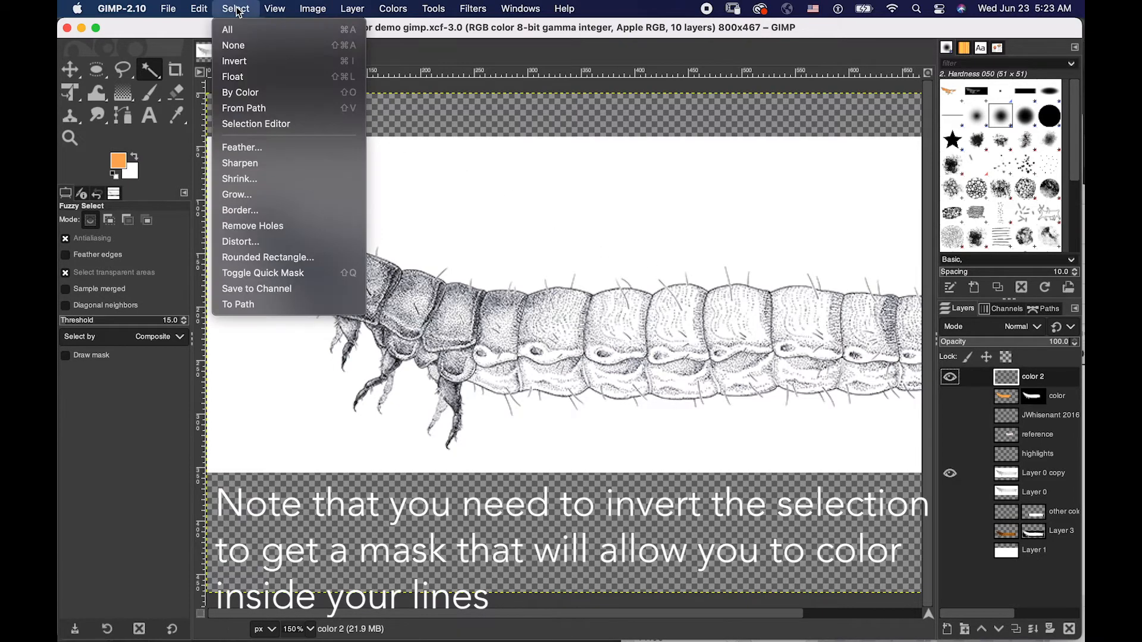
click(236, 62)
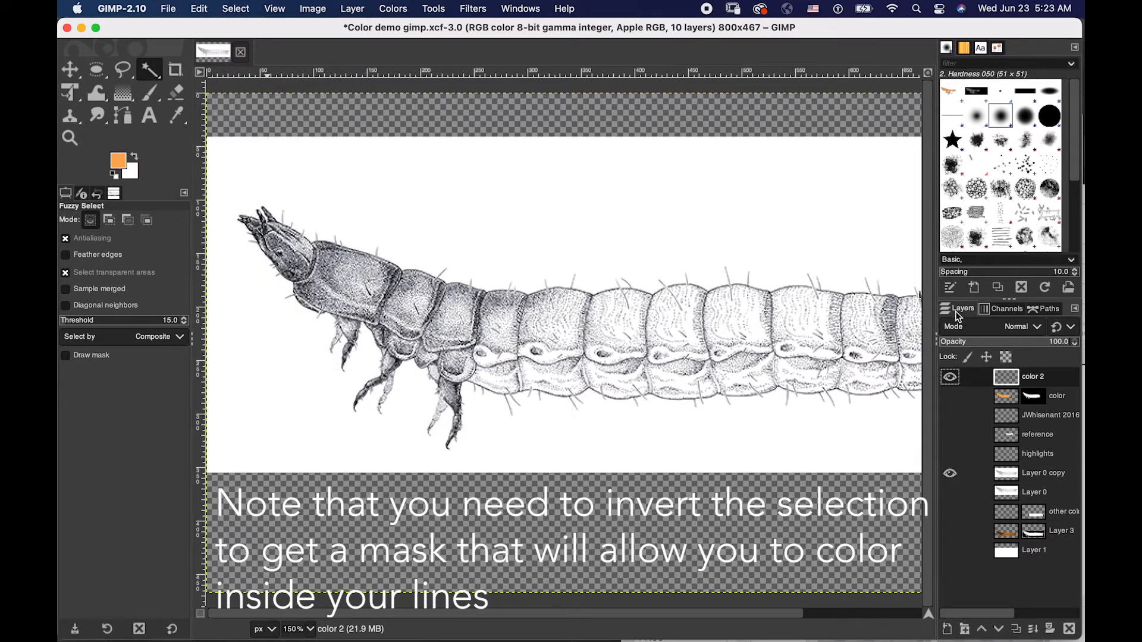
right_click(1001, 381)
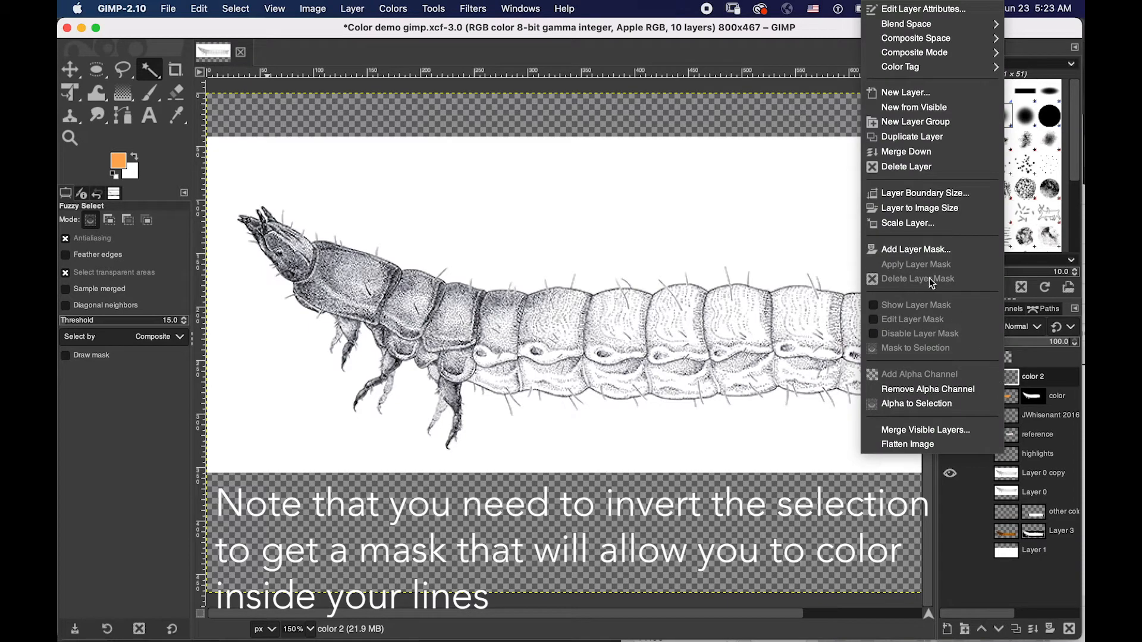
click(895, 250)
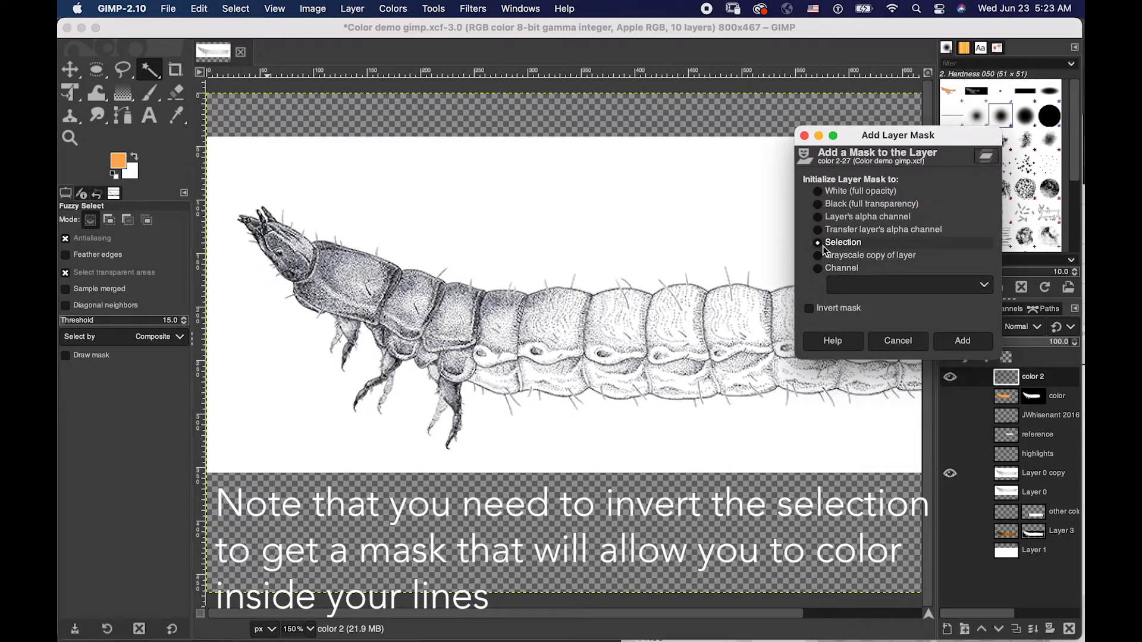
click(962, 341)
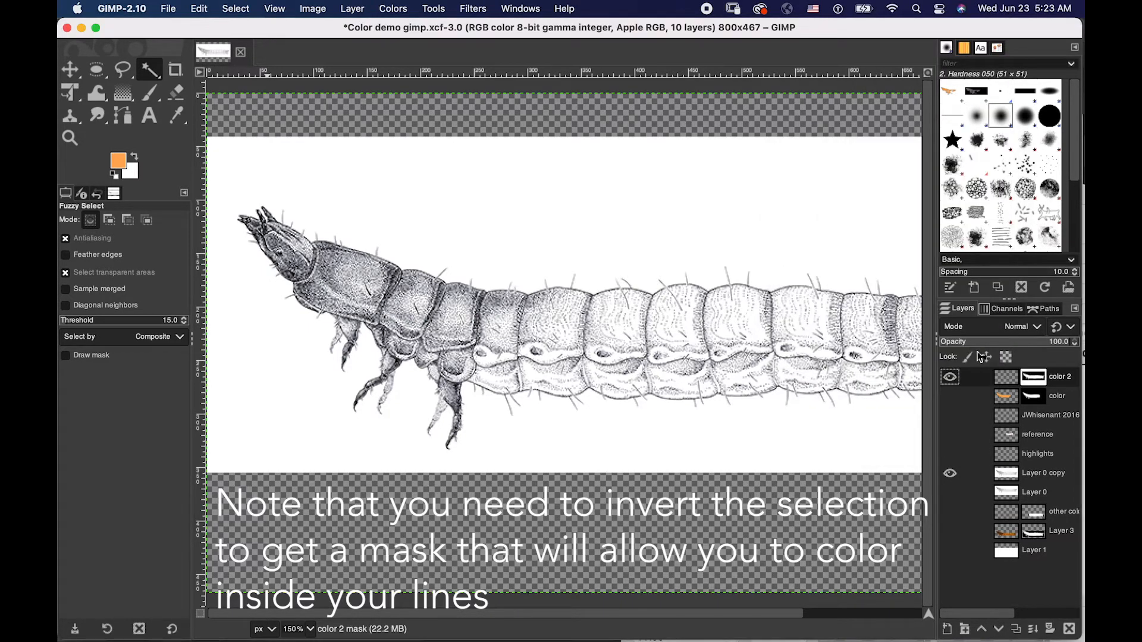
- Reset the colors to the default black and white, and make the color 2 layer active instead of its mask
key(d)
key(shift+b)
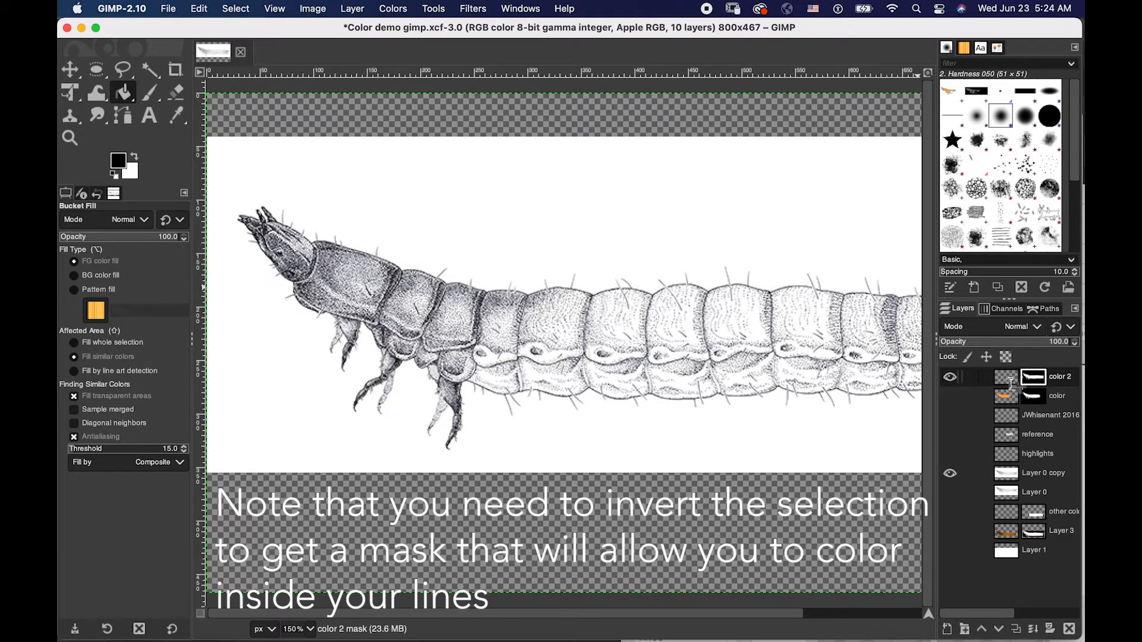
click(1010, 386)
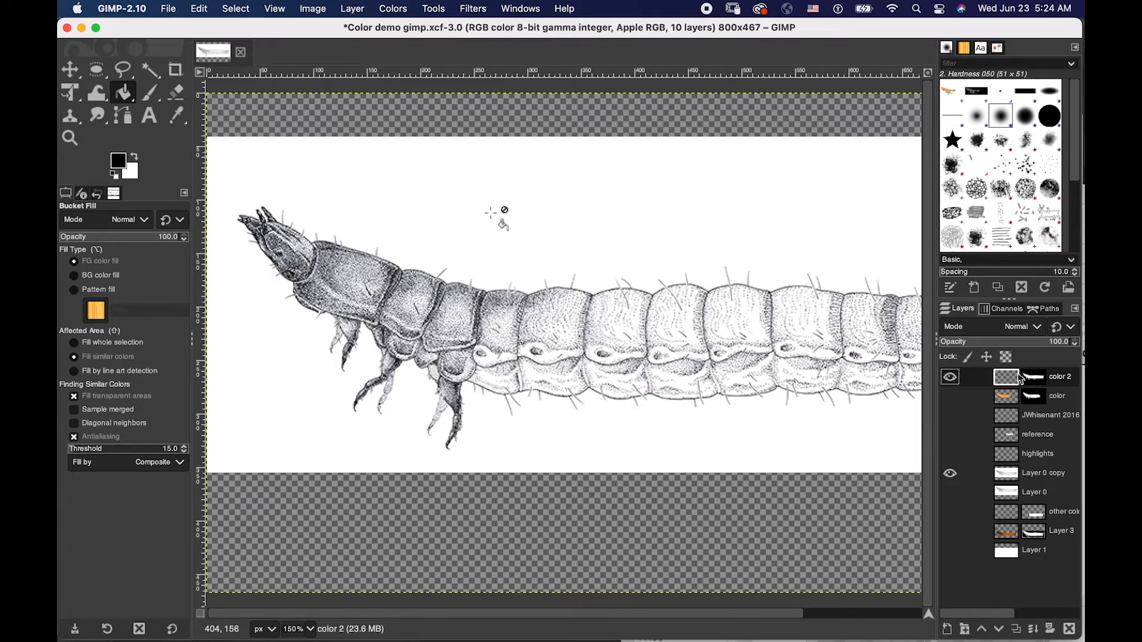
- Try painting the larva's head black with the Paintbrush on the color 2 layer, and undo the strokes
drag(148, 93, 226, 96)
mouse_move(303, 229)
mouse_down()
mouse_move(280, 250)
mouse_move(297, 228)
mouse_move(283, 216)
mouse_move(244, 225)
mouse_up()
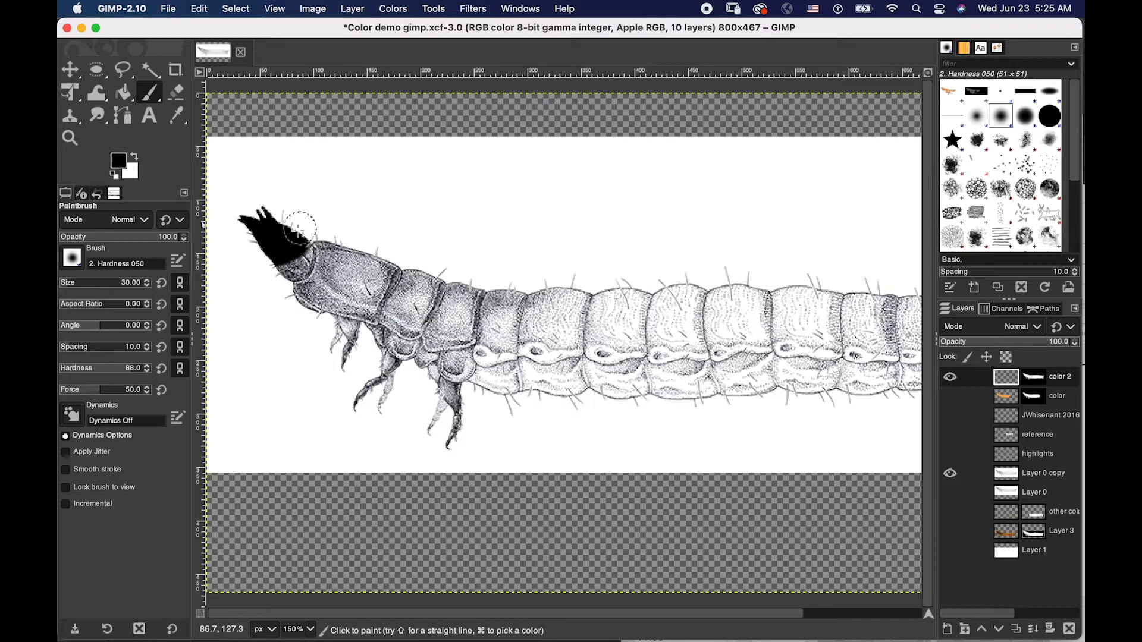
key(super+z)
key(super+z)
key(super+z)
- Set the foreground color to the recently used orange ffac54
click(121, 164)
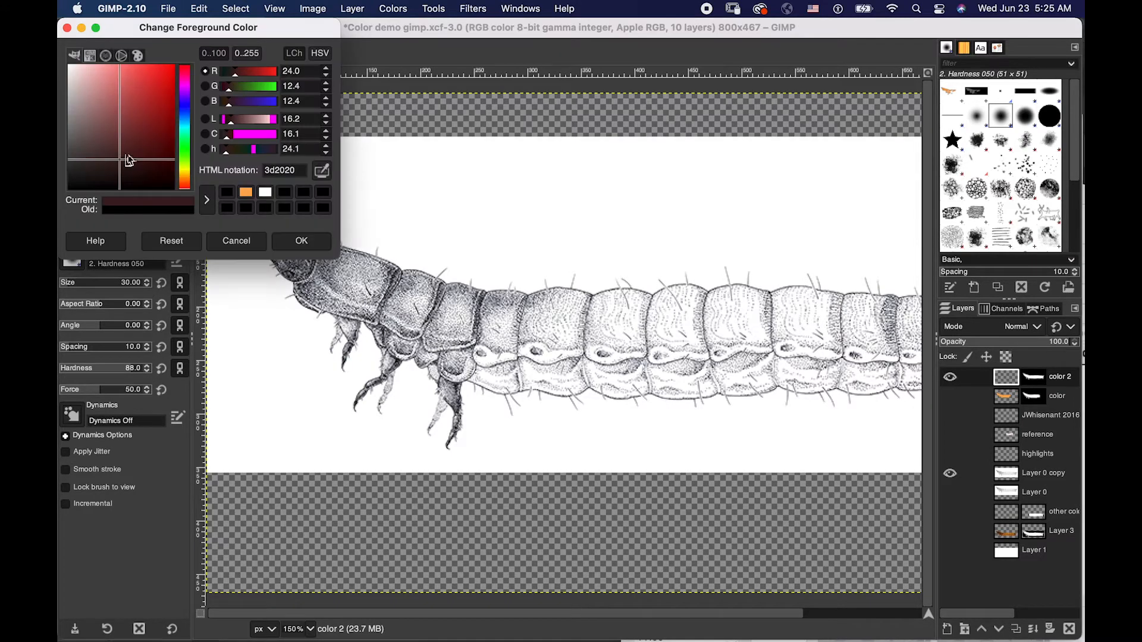
click(247, 193)
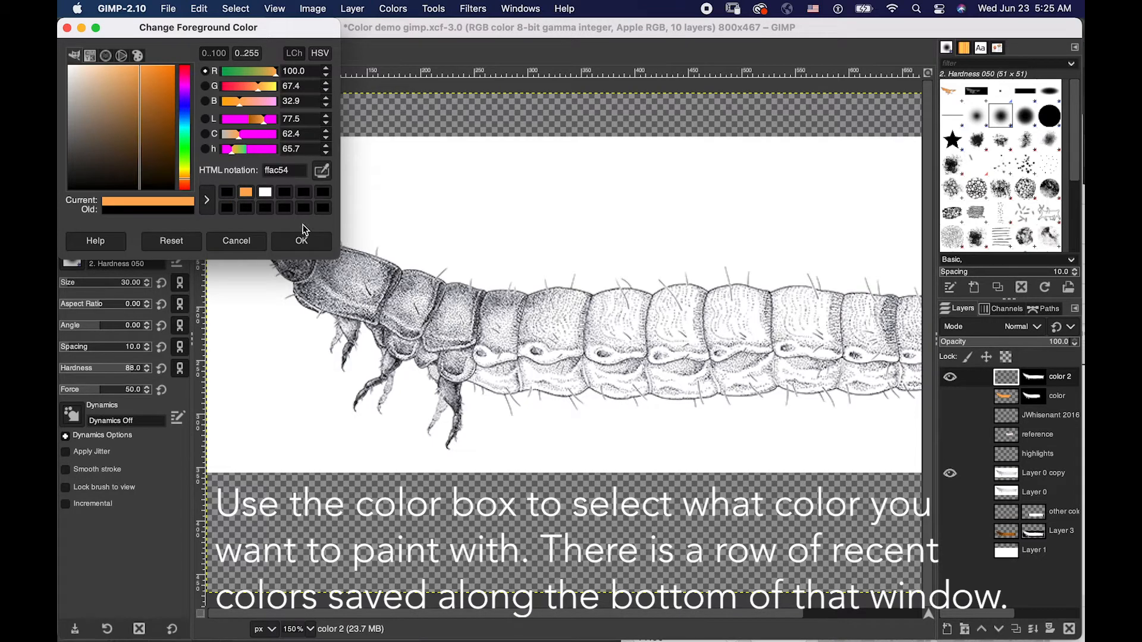
click(299, 241)
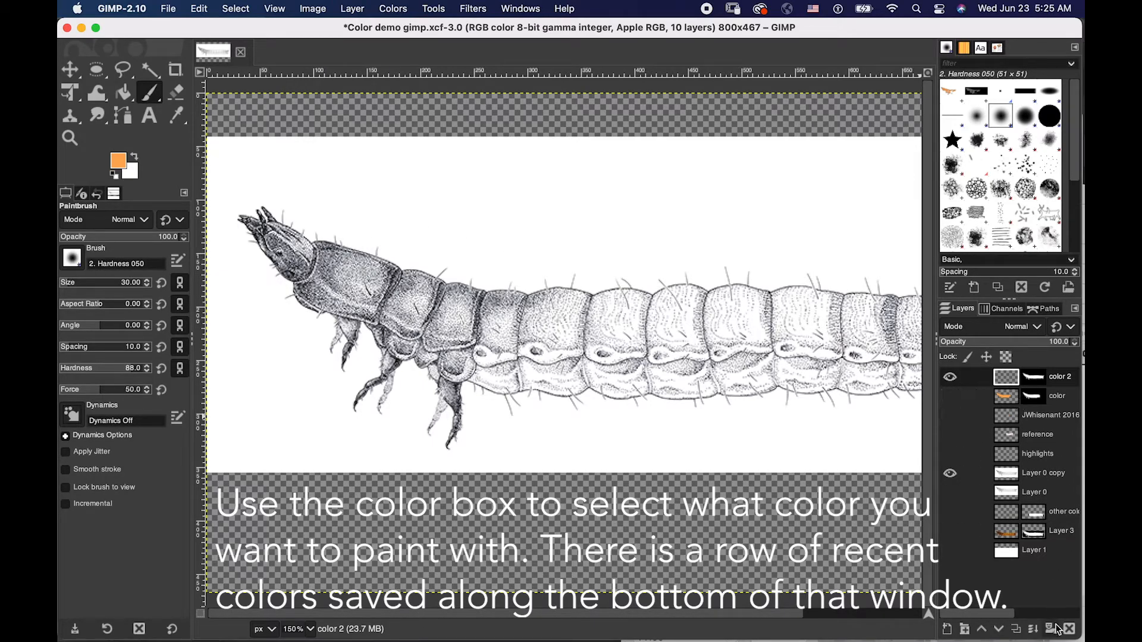
- Add a new transparent layer named "swatches" above the color 2 layer
click(965, 630)
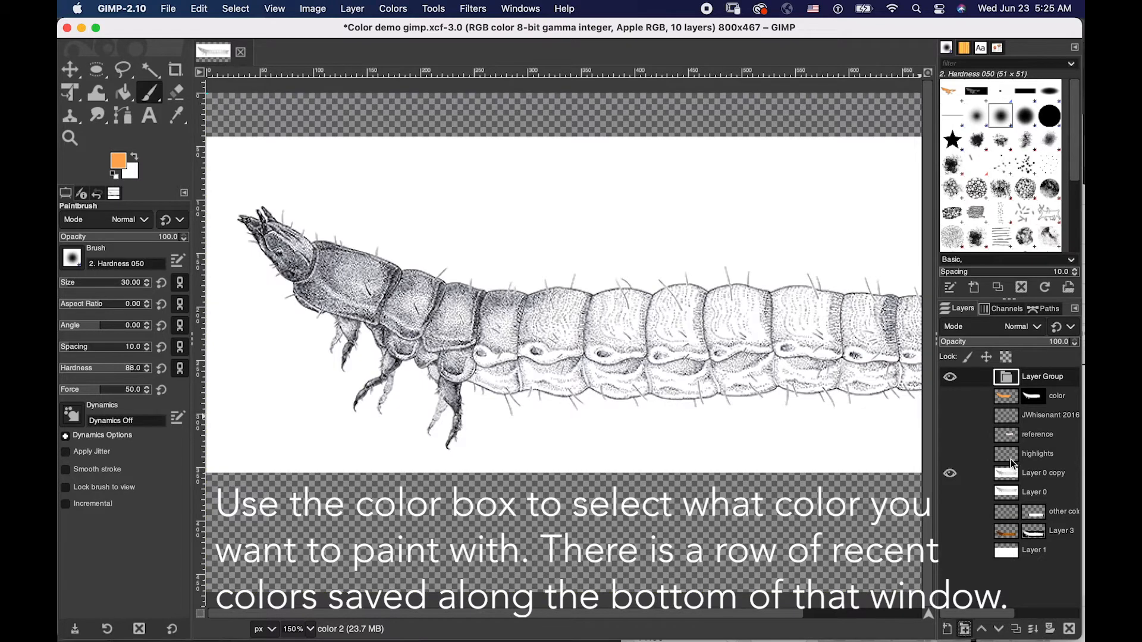
click(947, 628)
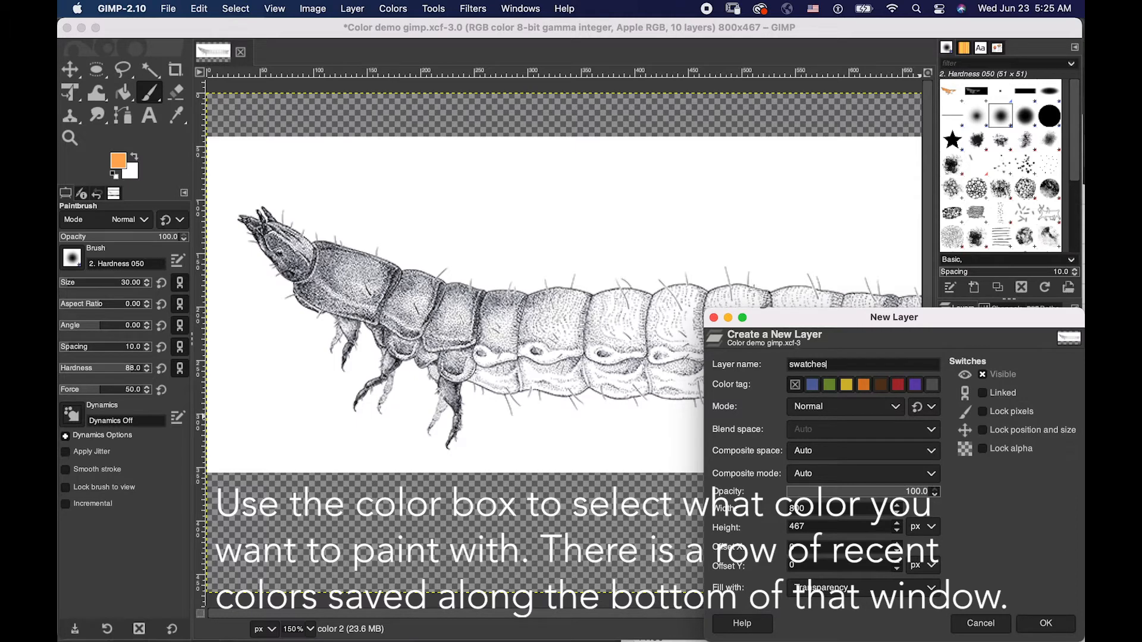
click(1047, 624)
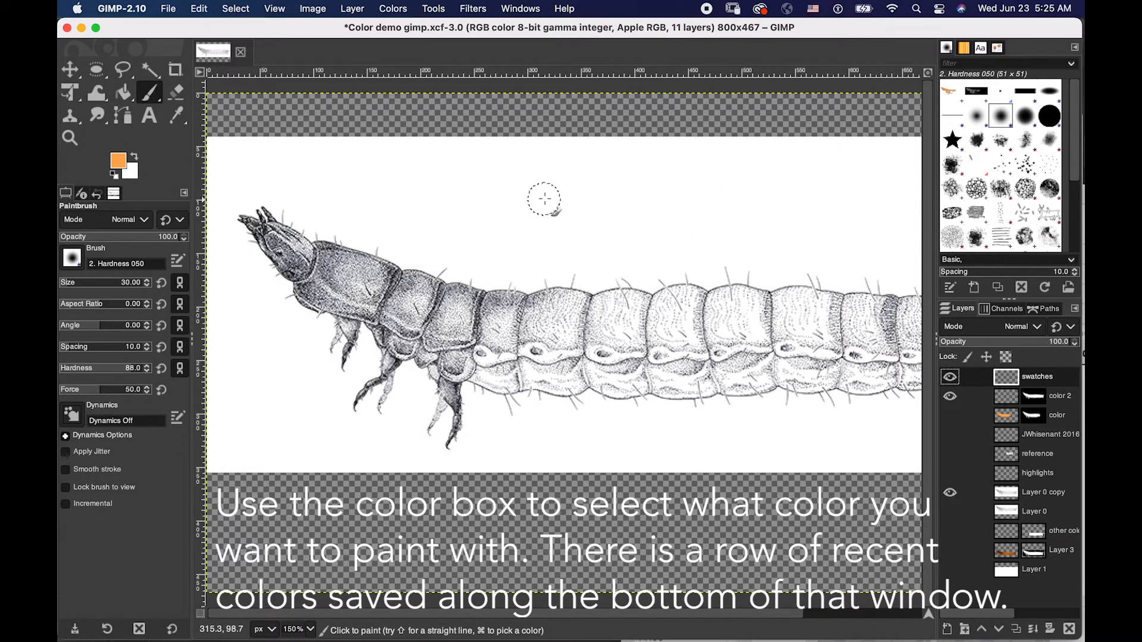
key(super+d)
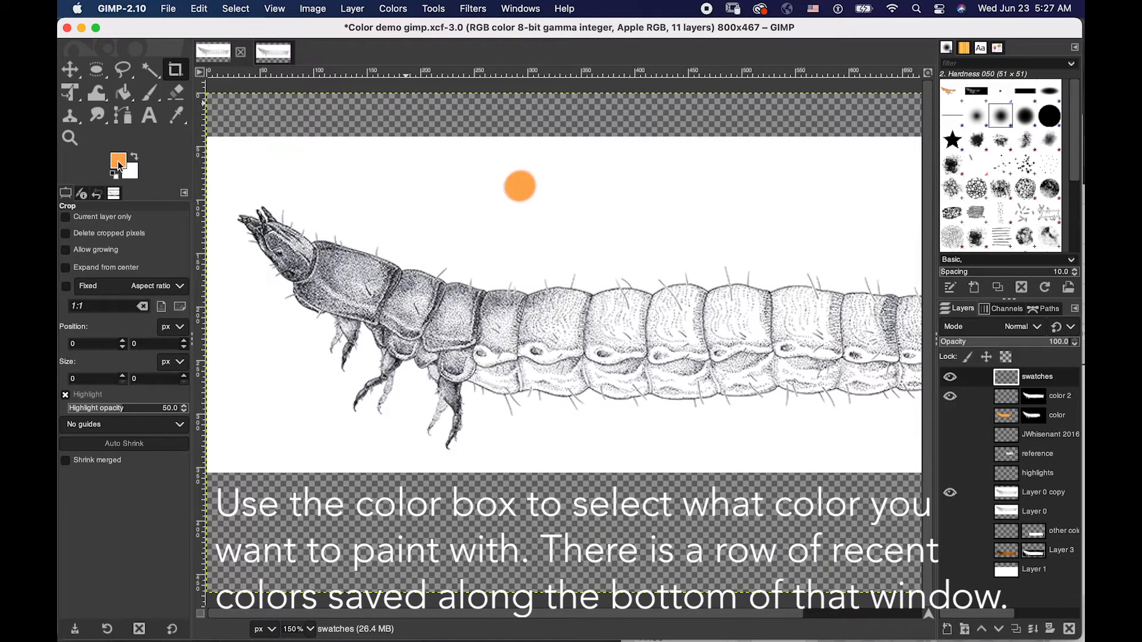
- Choose dark red 6f1616 as the foreground color and dab a second swatch dot beside the first one above the larva
click(117, 162)
click(118, 161)
click(186, 65)
drag(168, 127, 152, 135)
click(300, 242)
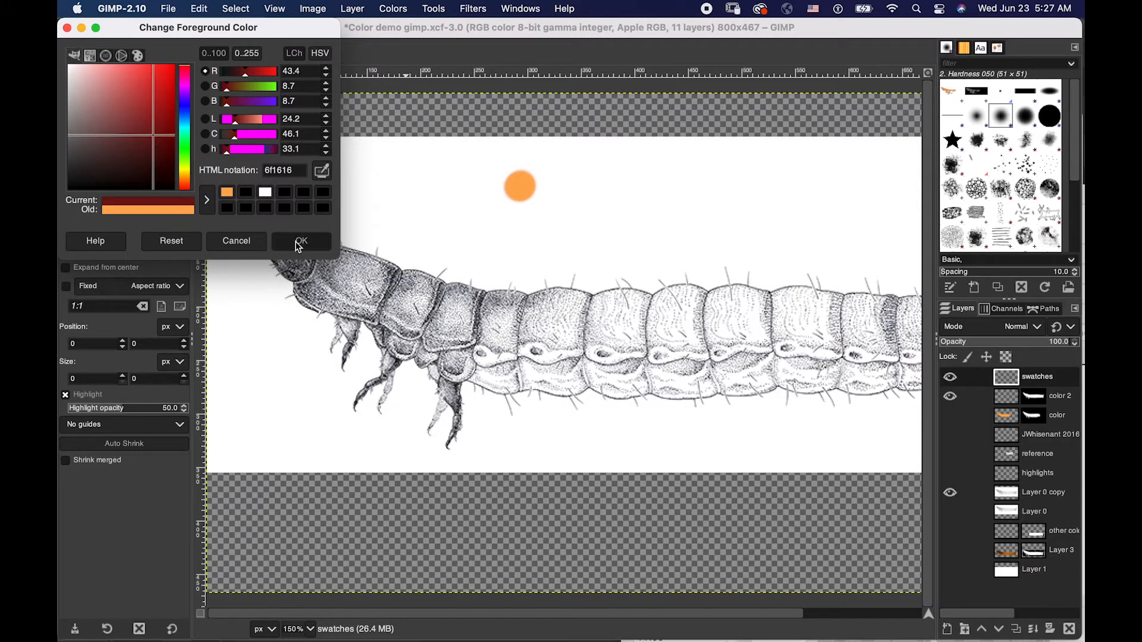
click(481, 186)
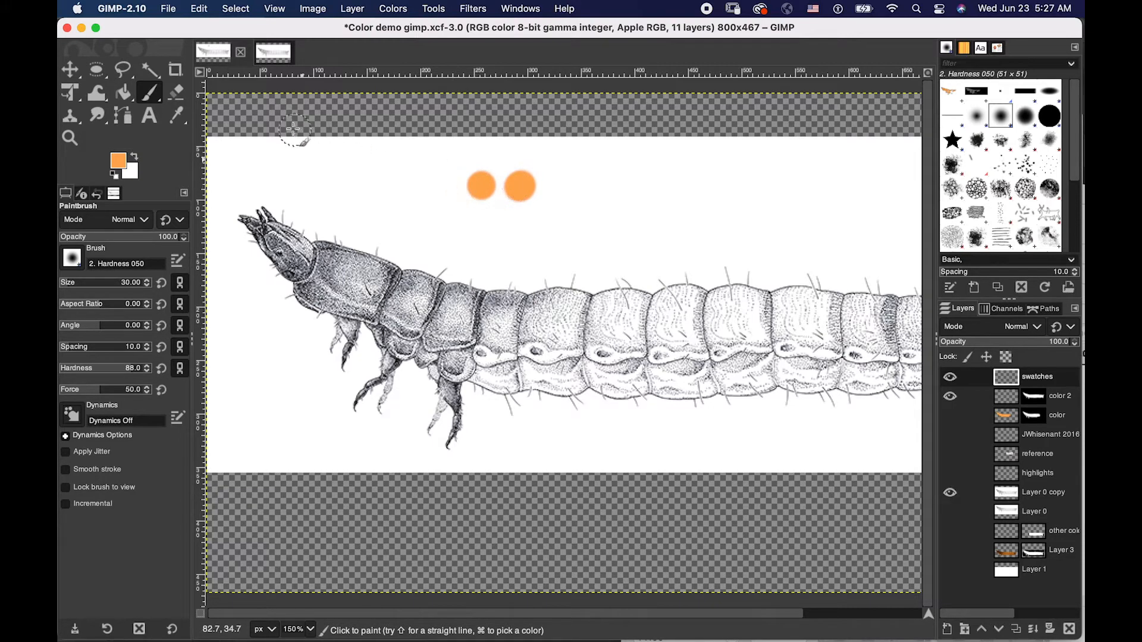
- Undo the extra orange dot and replace it with a dark red 7a0f0f swatch dot beside the remaining orange one
key(super+z)
click(118, 166)
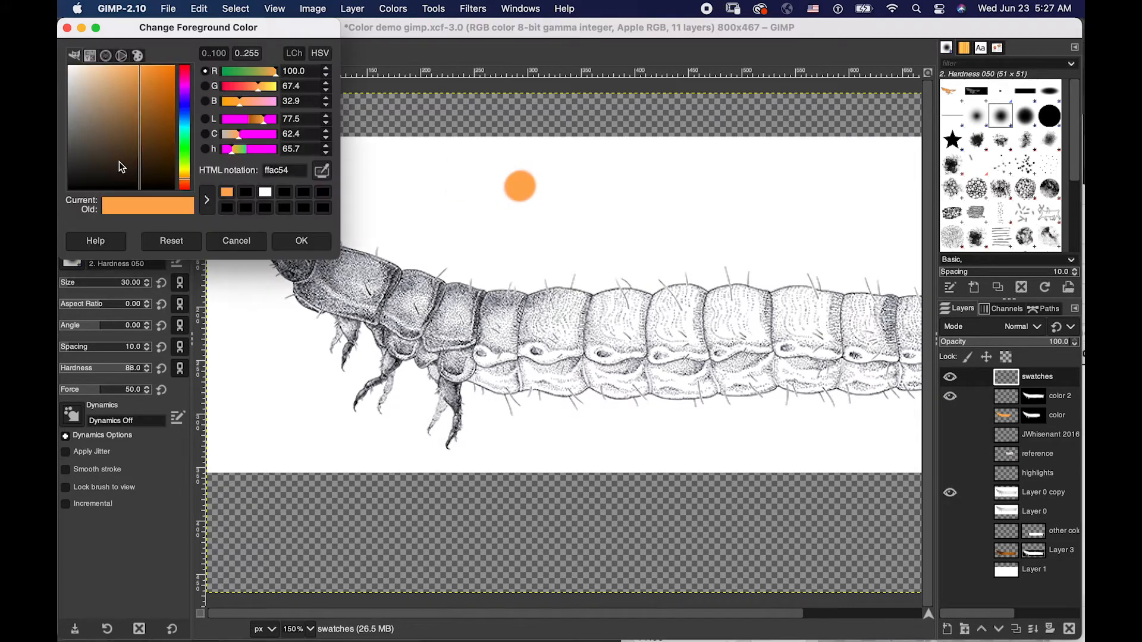
drag(184, 82, 186, 69)
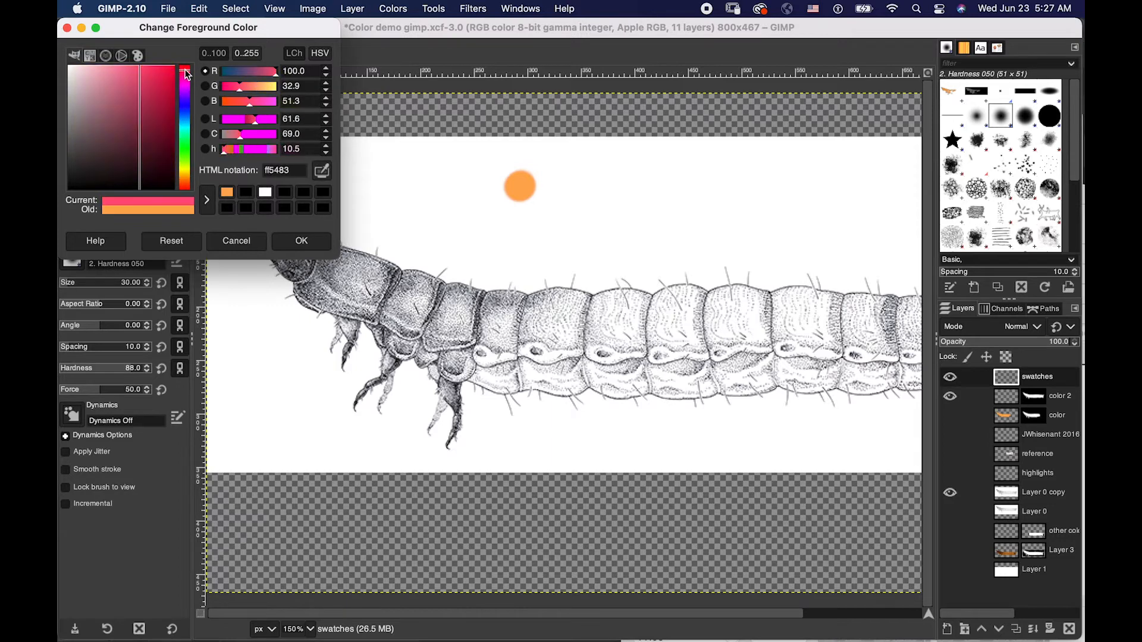
click(162, 129)
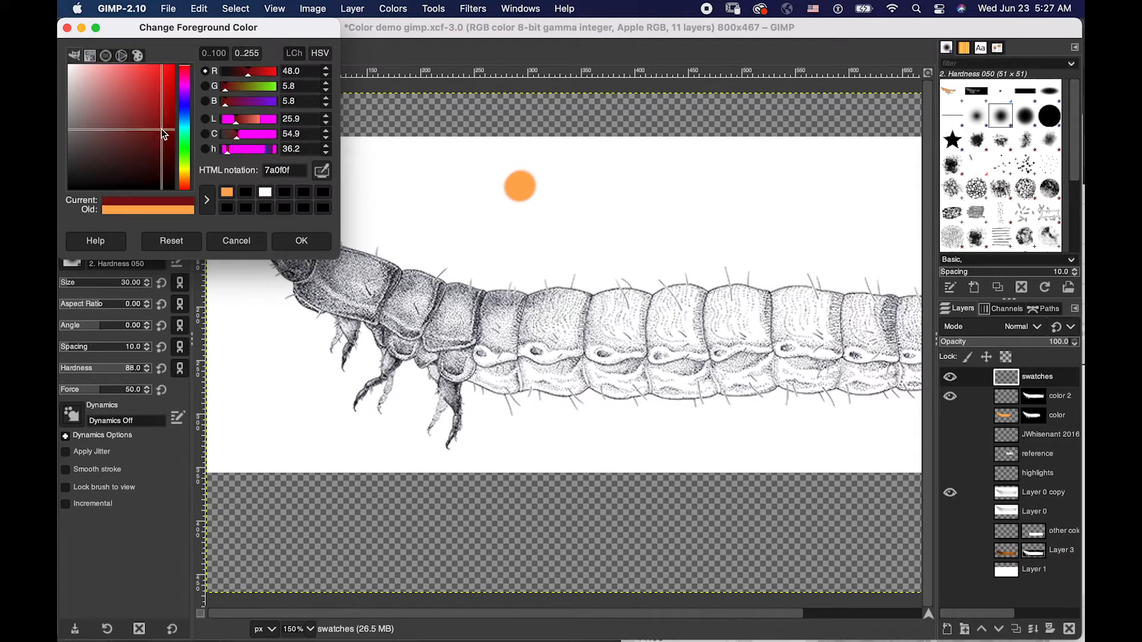
click(289, 239)
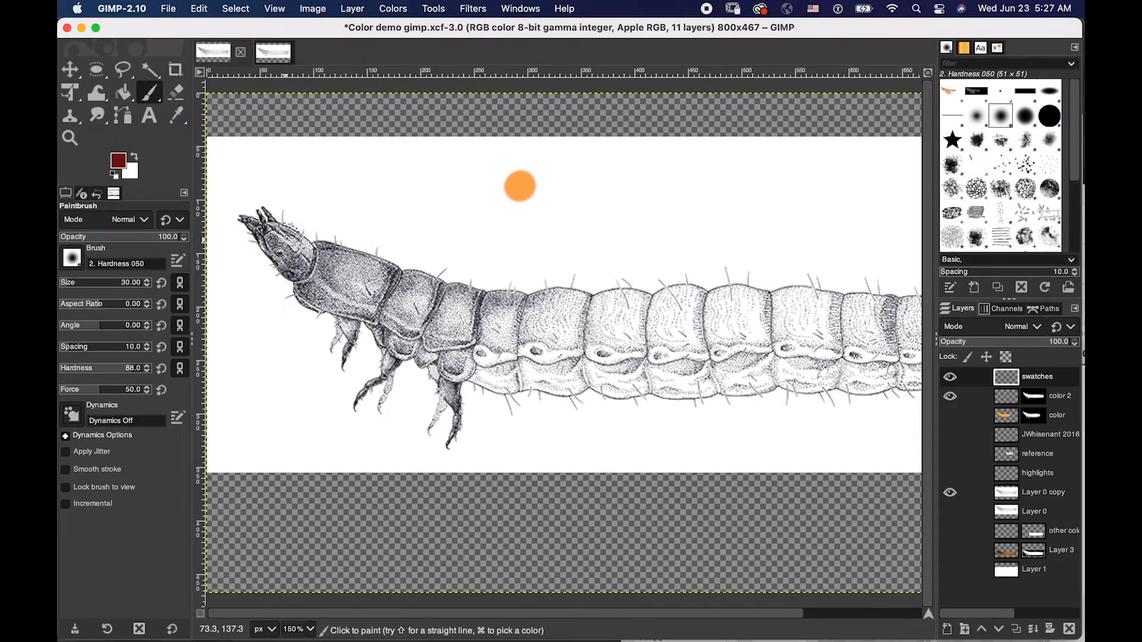
click(475, 186)
key(shift+c)
key(p)
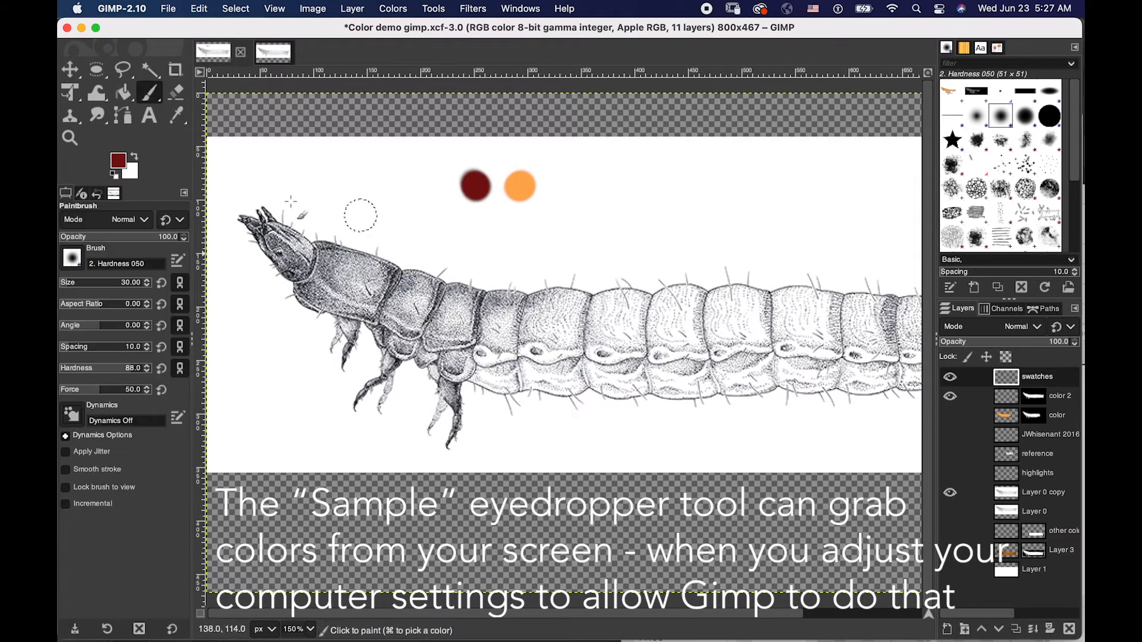
- Try to sample a foreground color from the screen with the color picker's eyedropper, opening the screen recording privacy settings
click(119, 161)
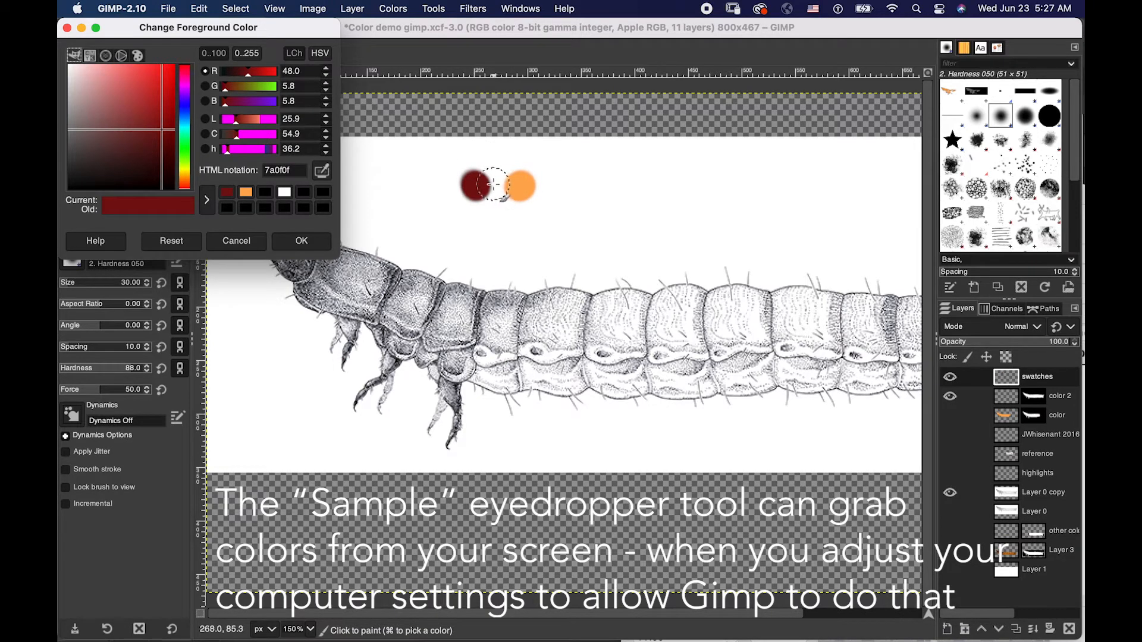
click(323, 172)
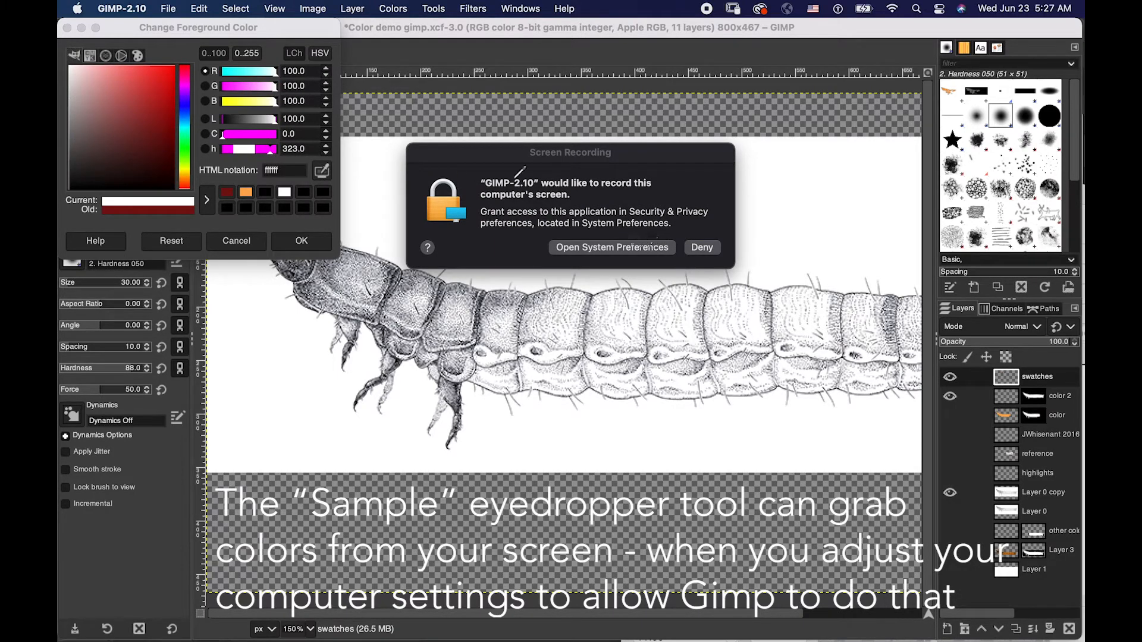
click(597, 249)
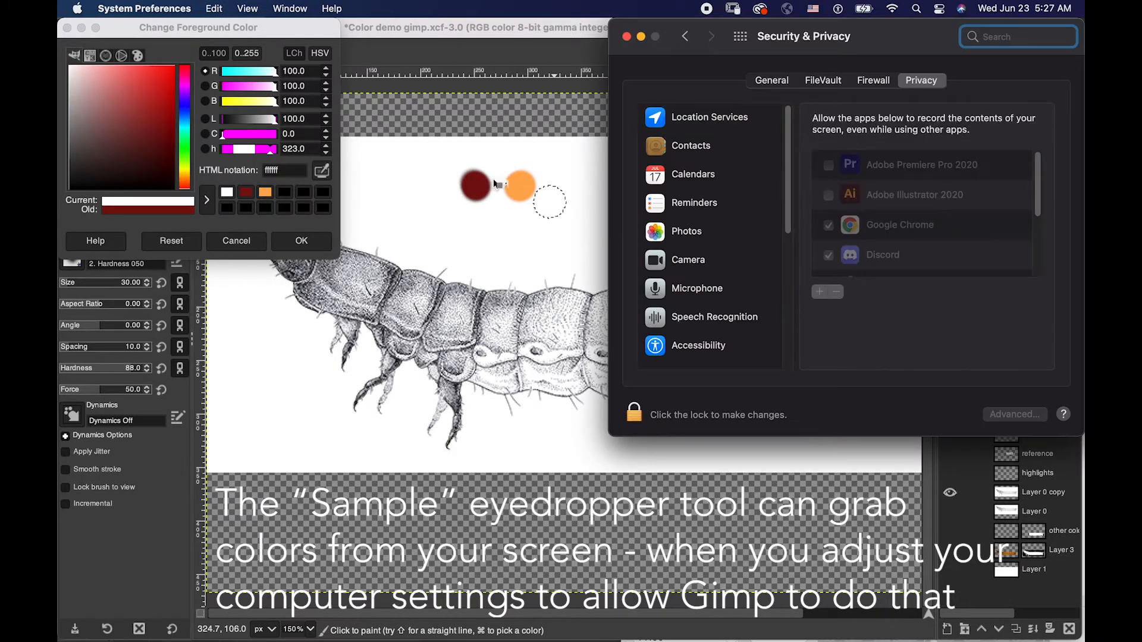
click(604, 132)
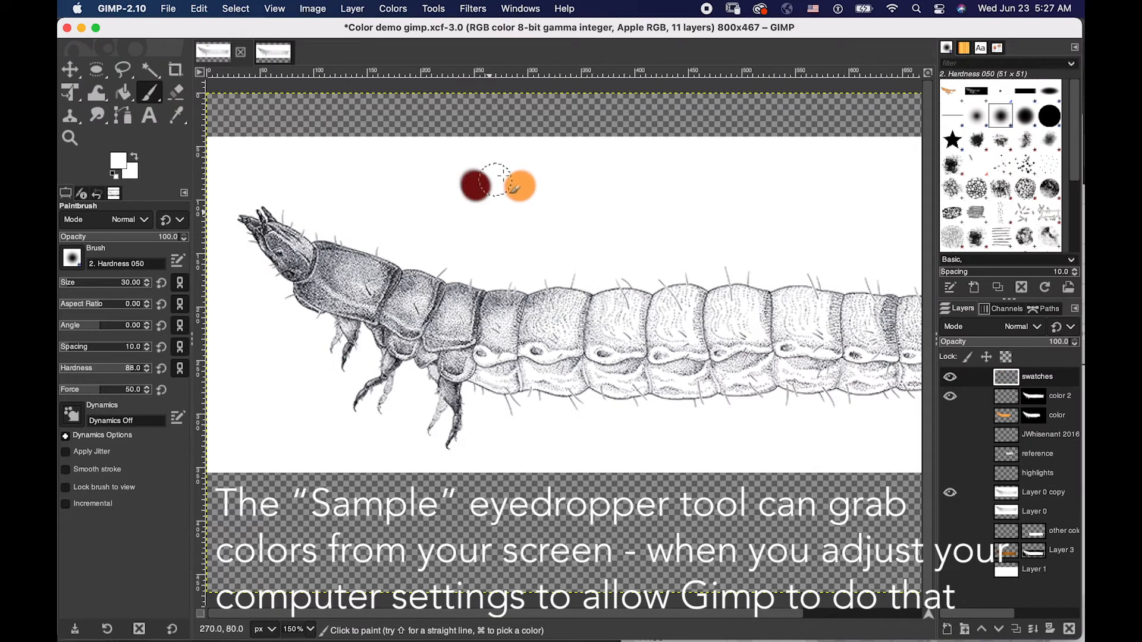
- Set the foreground color to the recently used orange ffac54
click(125, 161)
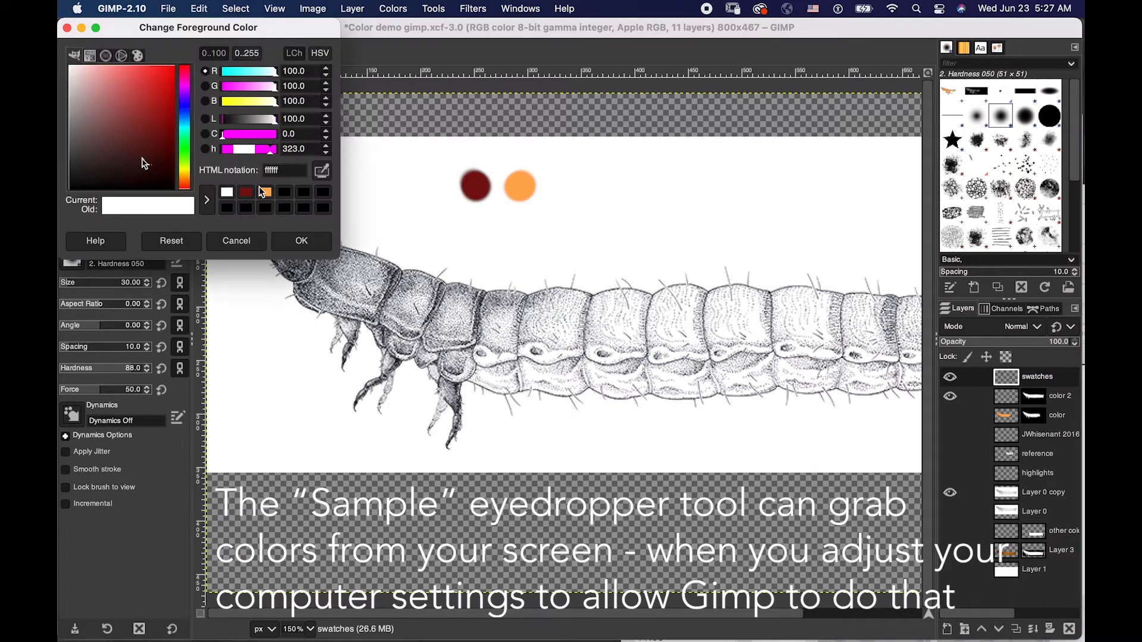
click(165, 127)
click(187, 177)
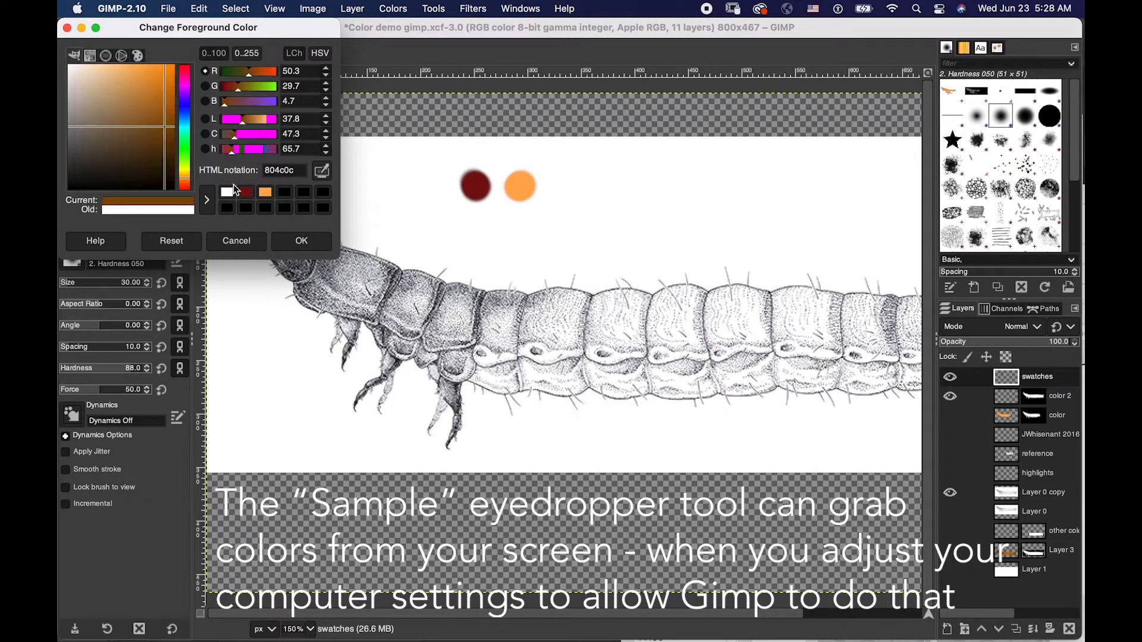
click(267, 194)
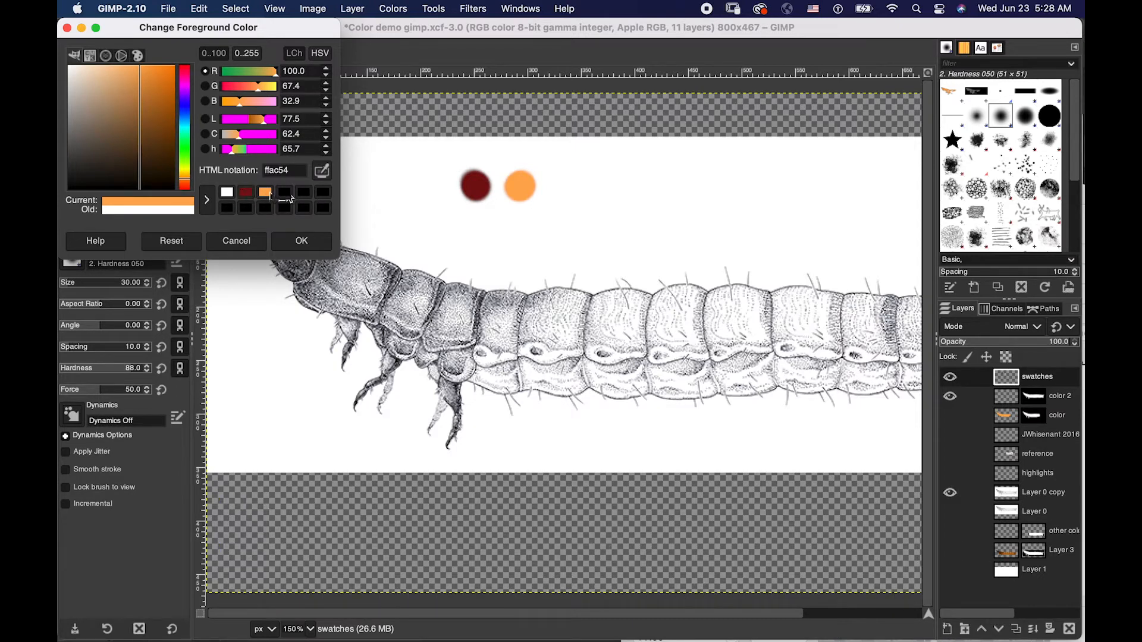
click(288, 241)
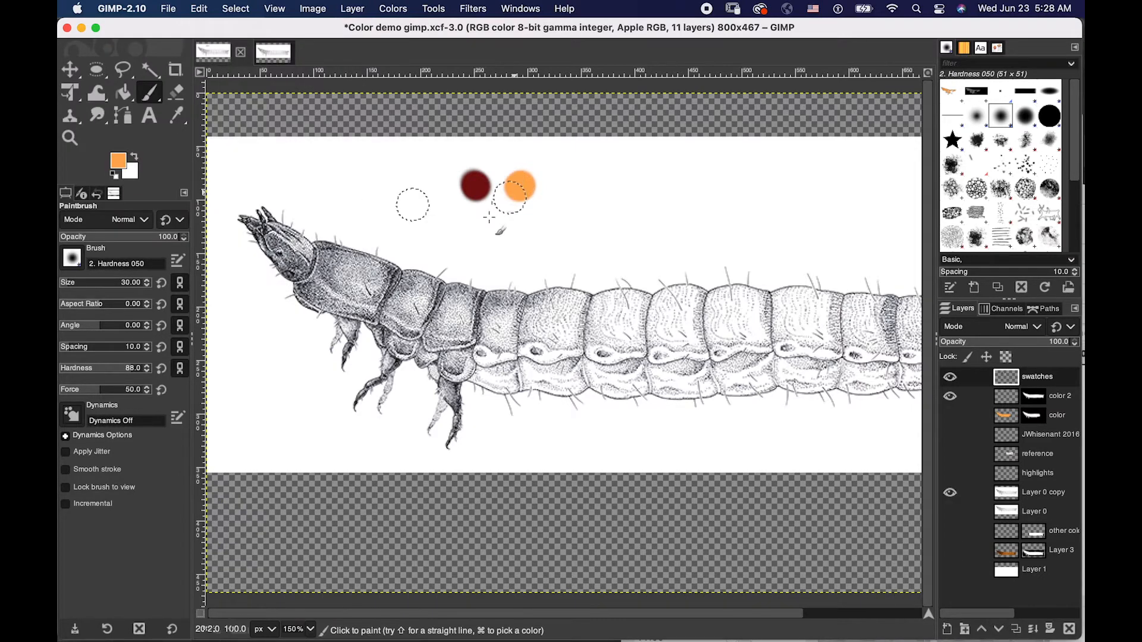
- Paint the larva's tail end and rearmost segments orange with the Paintbrush on the color 2 layer
click(1008, 397)
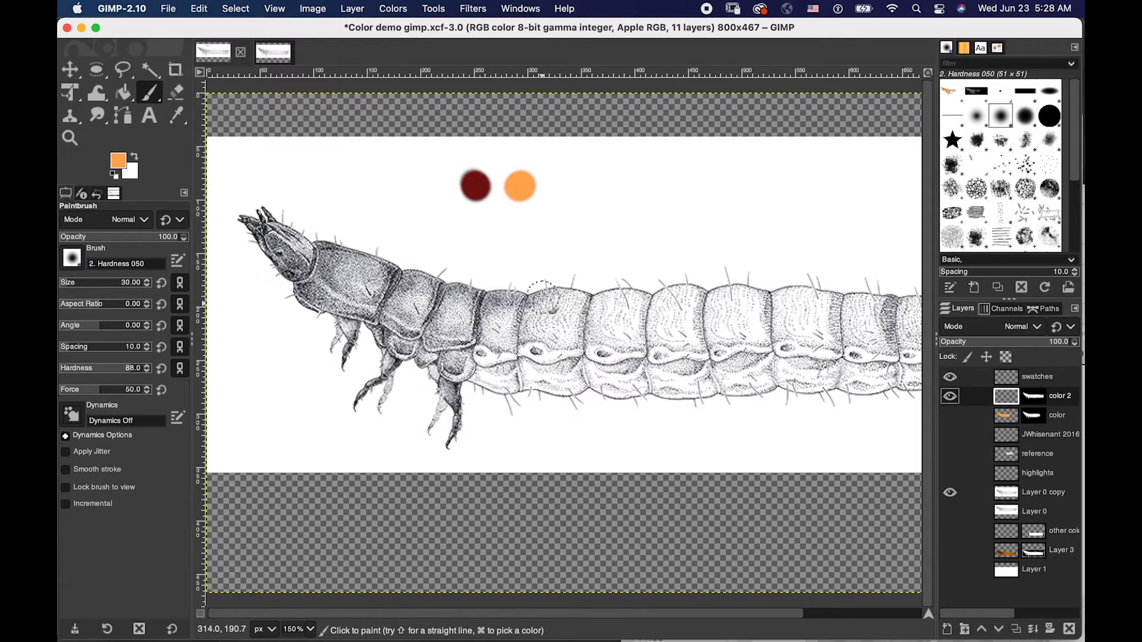
key(z)
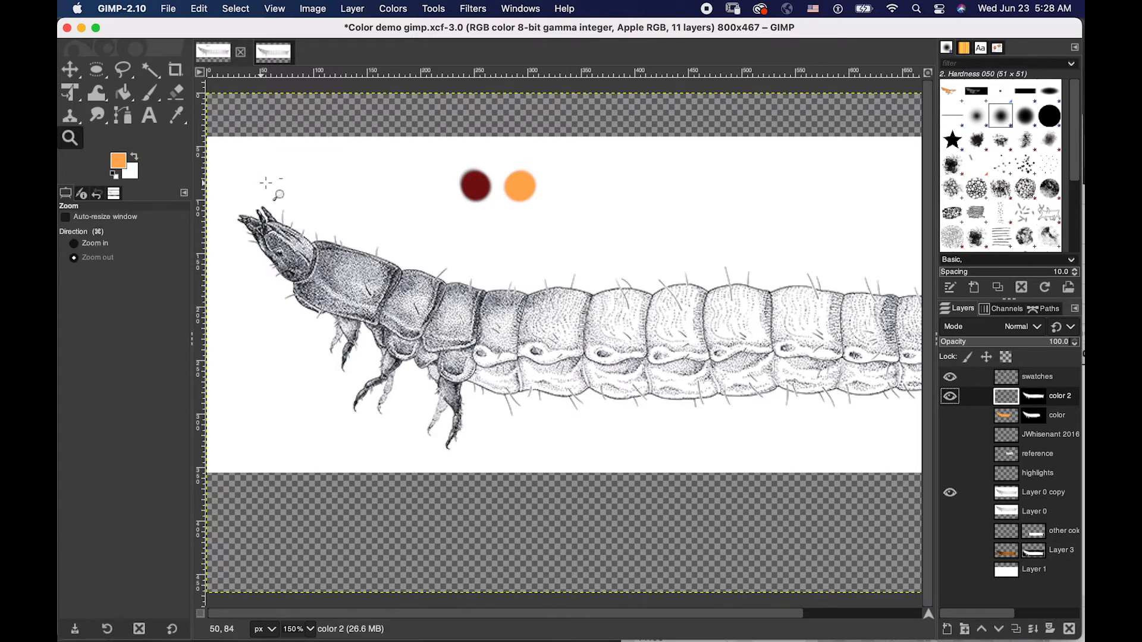
click(265, 182)
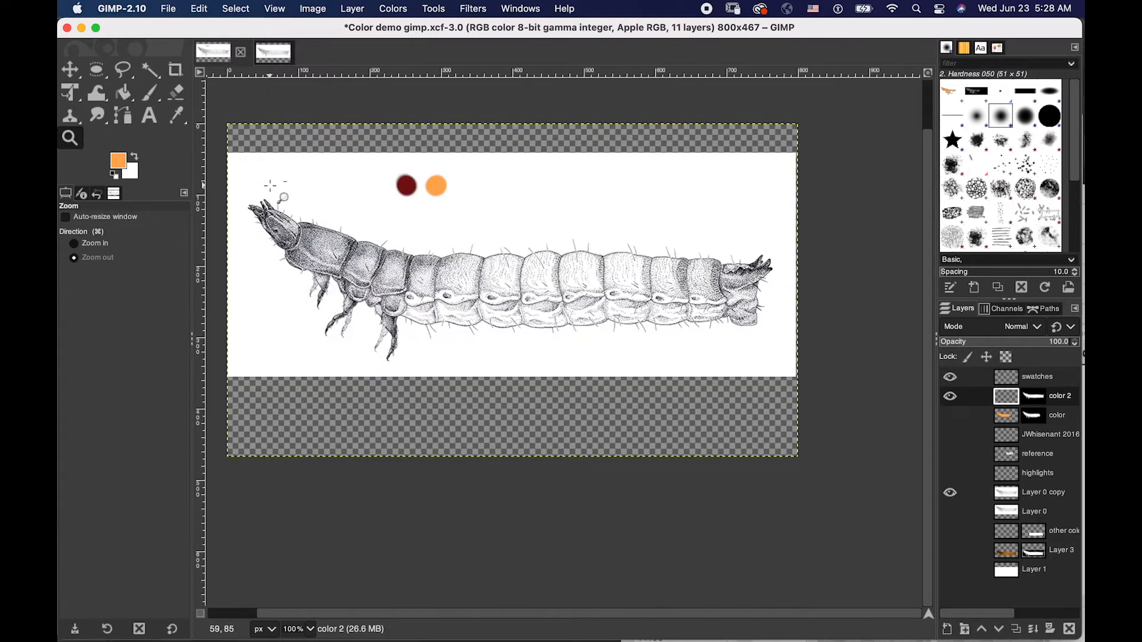
click(151, 93)
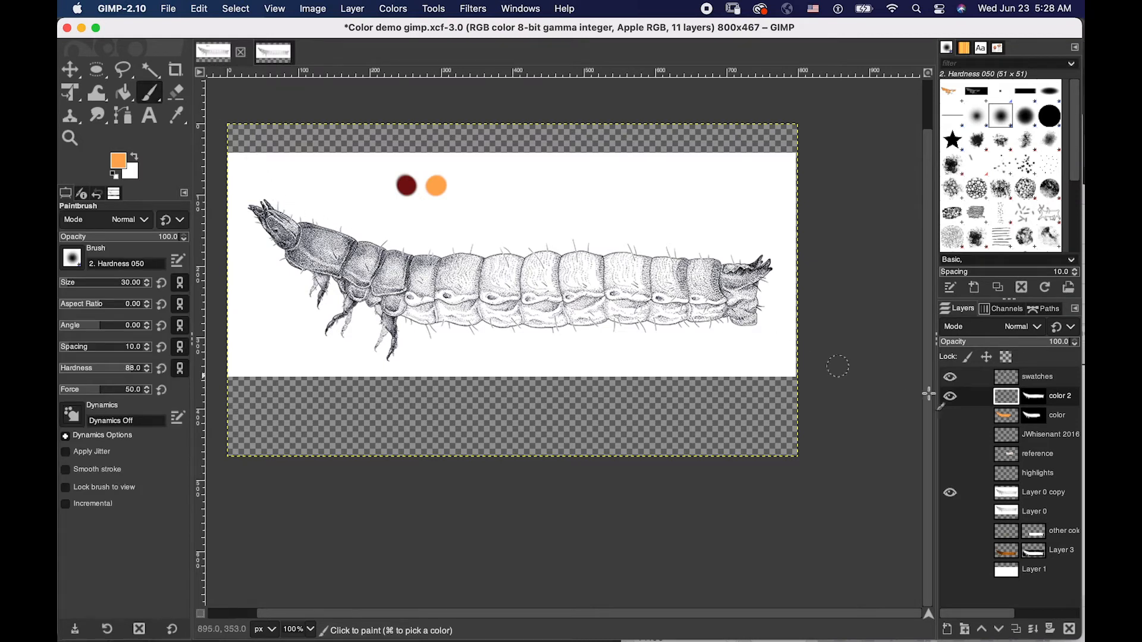
mouse_move(699, 297)
mouse_down()
mouse_move(737, 291)
mouse_move(767, 315)
mouse_move(763, 326)
mouse_up()
mouse_move(767, 278)
mouse_down()
mouse_move(764, 254)
mouse_move(727, 268)
mouse_move(735, 312)
mouse_move(684, 327)
mouse_move(672, 306)
mouse_up()
- Enlarge the brush to size 71 and paint the rest of the larva's body, legs and head orange
key(bracketright)
key(bracketright)
key(bracketright)
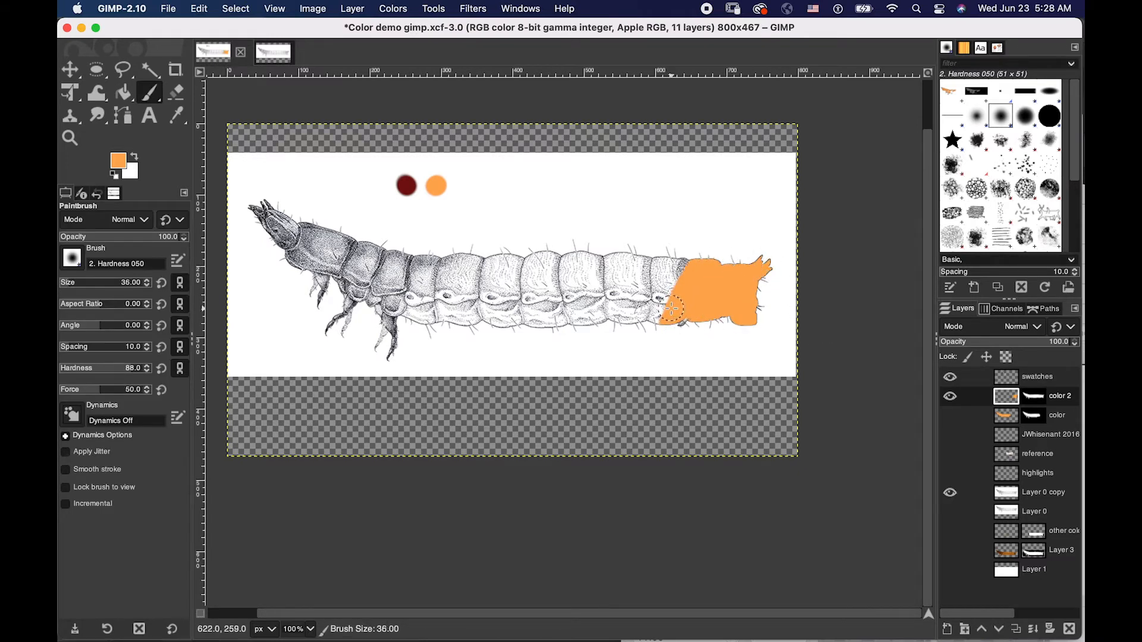
key(bracketright)
key(bracketright)
key(bracketright)
key(bracketright)
key(bracketright)
key(bracketright)
key(bracketright)
key(bracketright)
key(bracketright)
key(bracketright)
key(bracketright)
key(bracketright)
key(bracketright)
key(bracketright)
key(bracketright)
key(bracketright)
mouse_move(671, 309)
mouse_down()
mouse_move(660, 279)
mouse_move(459, 327)
mouse_move(408, 319)
mouse_move(413, 357)
mouse_move(345, 261)
mouse_move(253, 205)
mouse_up()
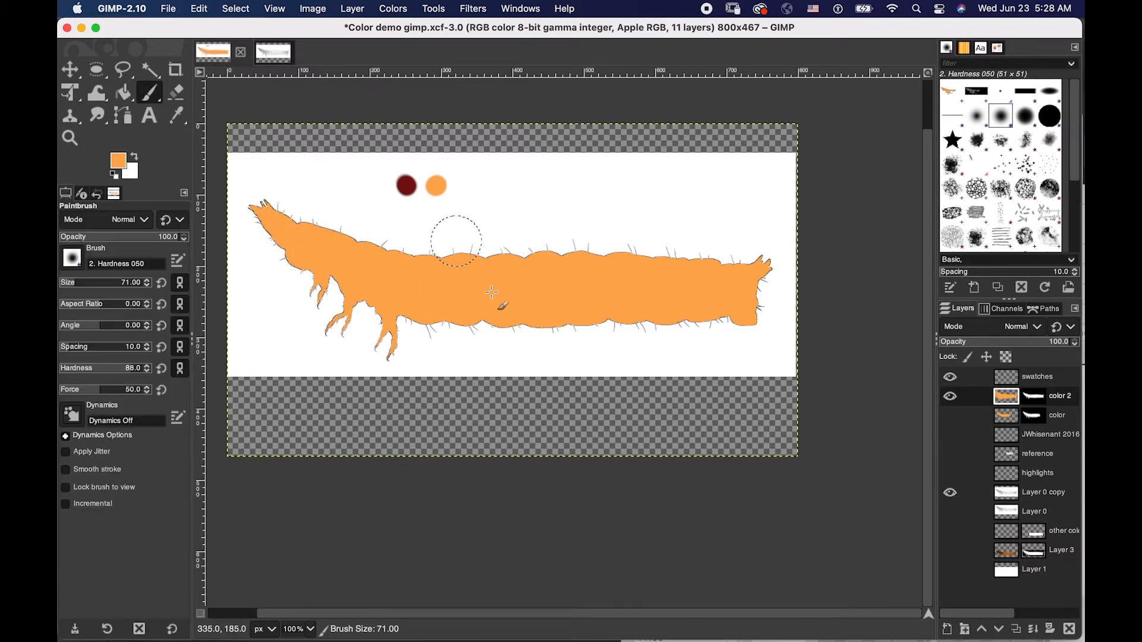
- Set the foreground color to the recently used dark red 7a0f0f
click(122, 160)
click(266, 195)
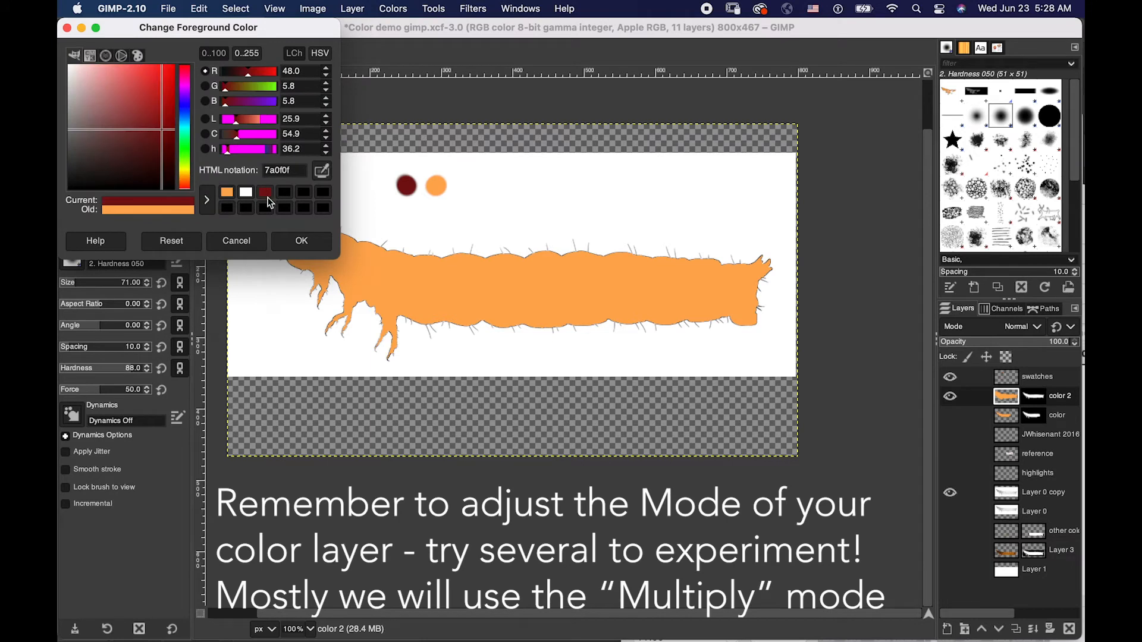
click(302, 240)
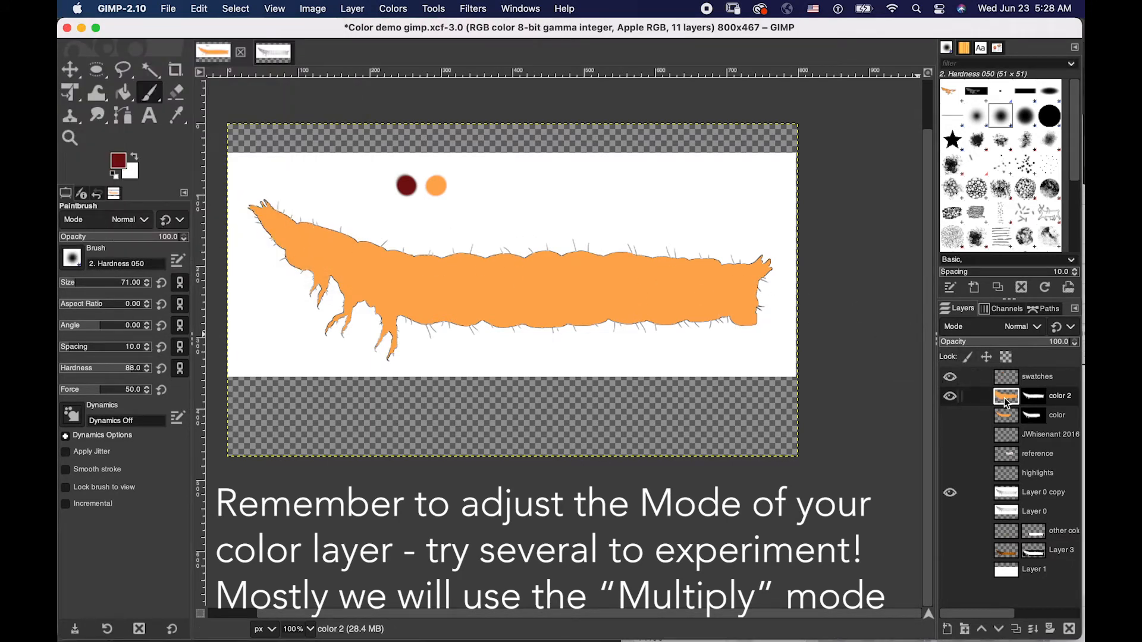
- Try the Pin light blend mode on the color 2 layer, and settle on Multiply
click(1038, 332)
click(1036, 331)
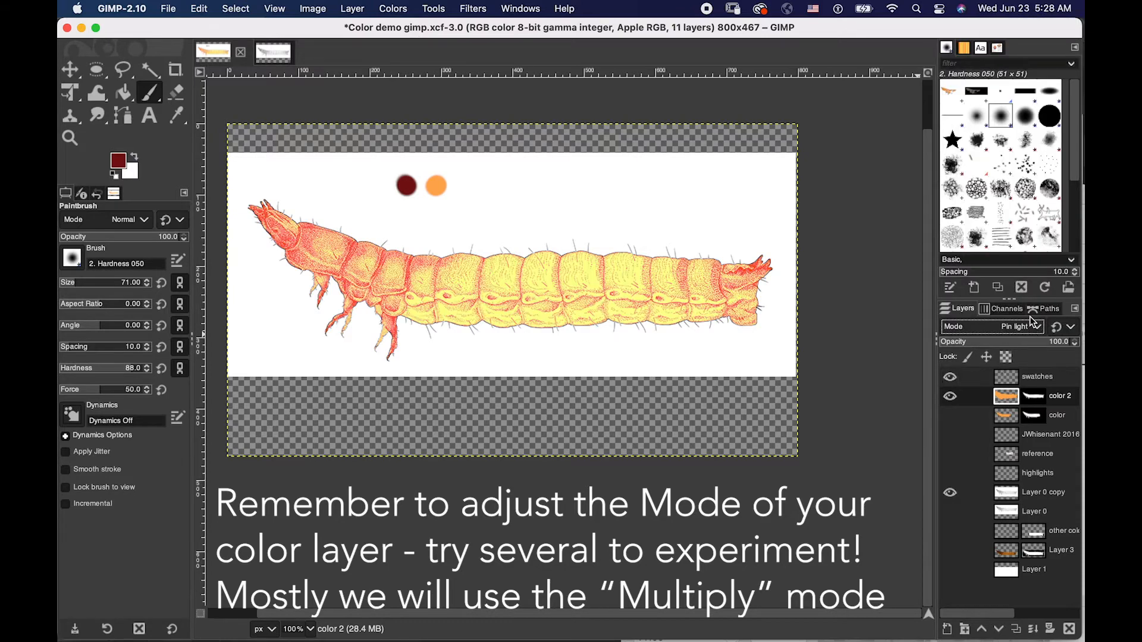
click(1041, 330)
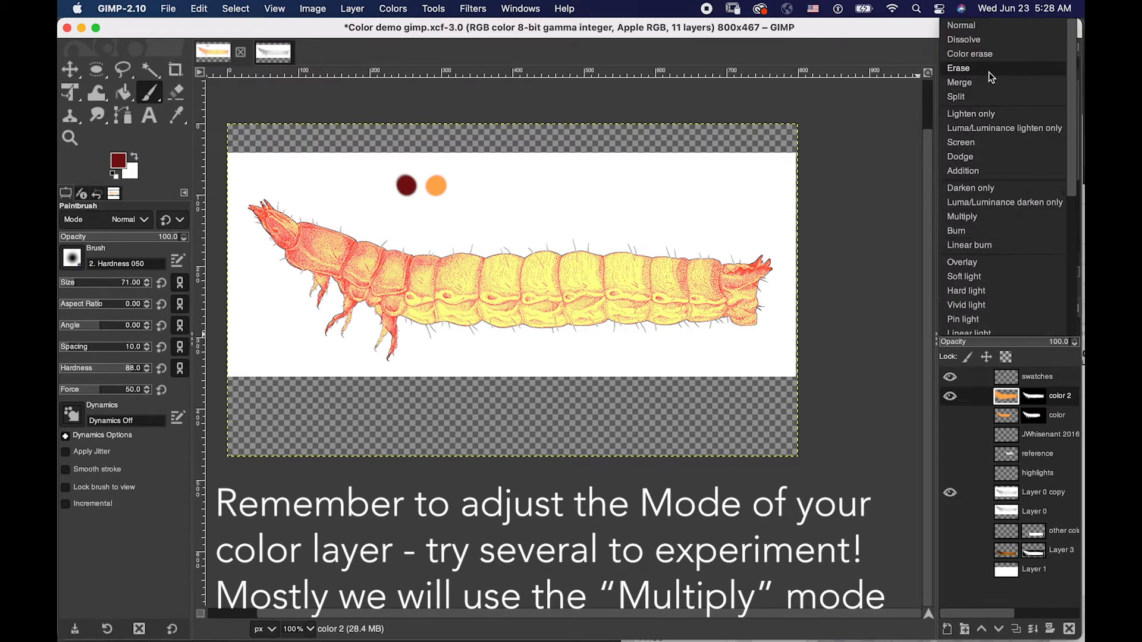
click(959, 216)
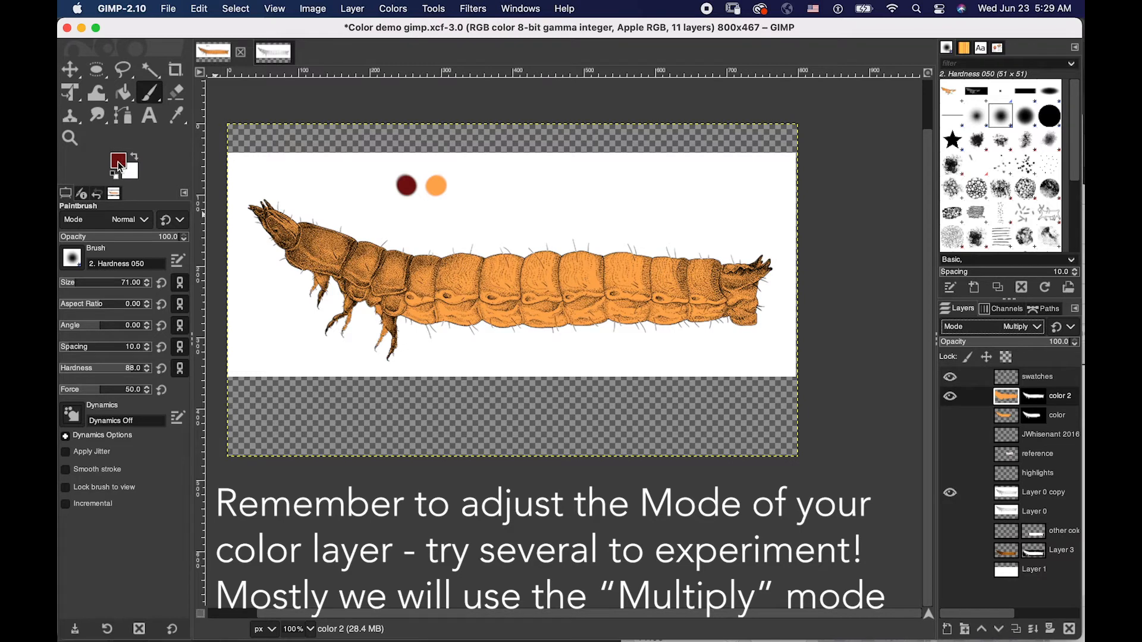
- Paint dark red over the larva's head, front segments and tail end with a soft brush of size 180 and hardness 20
drag(75, 285, 88, 284)
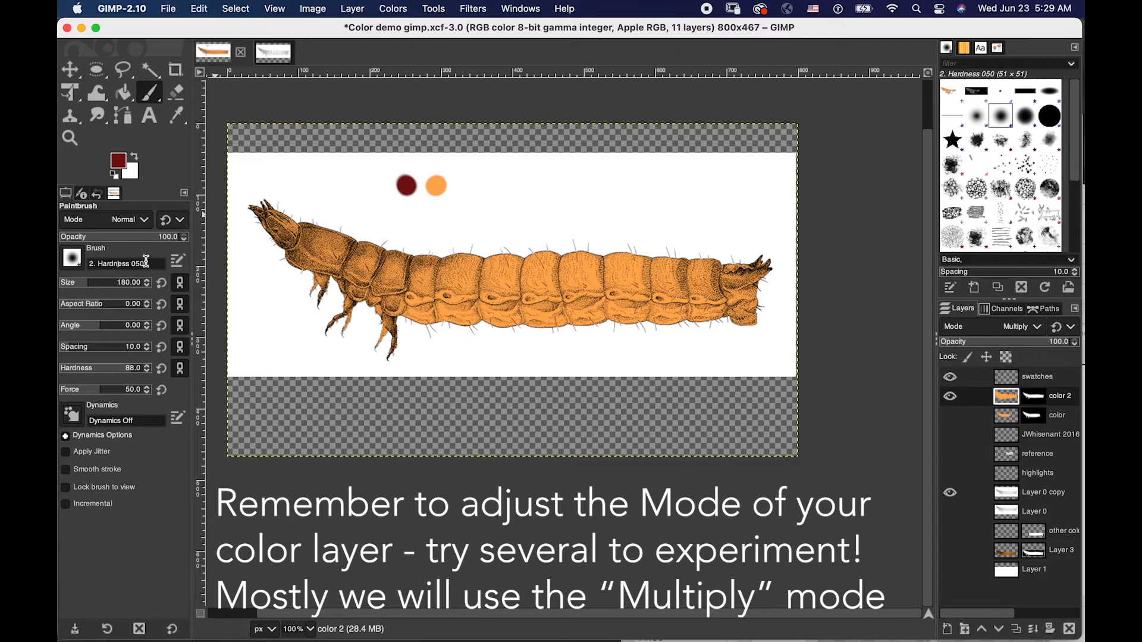
drag(129, 374, 103, 369)
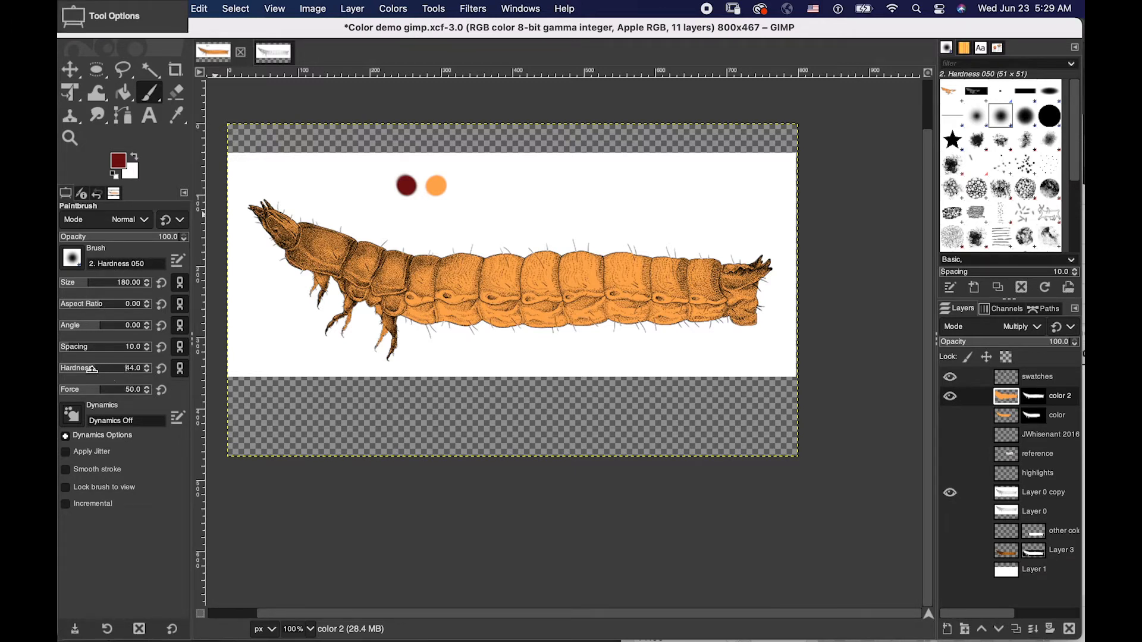
mouse_move(318, 249)
mouse_down()
mouse_move(305, 280)
mouse_move(340, 277)
mouse_move(389, 339)
mouse_move(378, 259)
mouse_move(358, 255)
mouse_move(355, 264)
mouse_move(454, 230)
mouse_move(389, 239)
mouse_move(268, 205)
mouse_up()
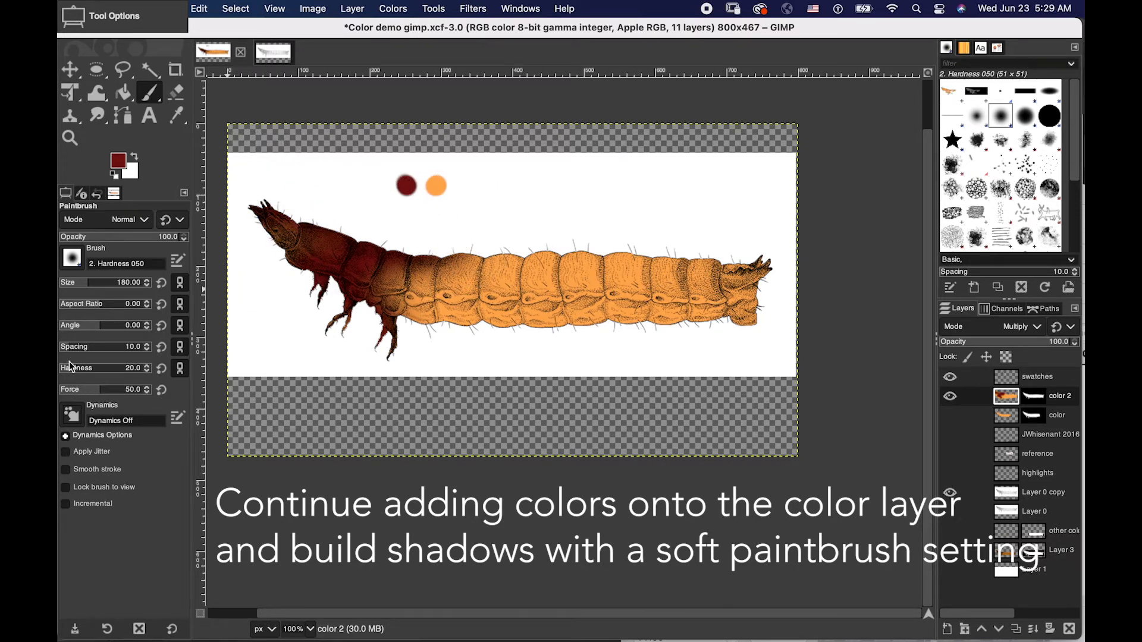
mouse_move(744, 262)
mouse_down()
mouse_move(752, 280)
mouse_move(749, 271)
mouse_up()
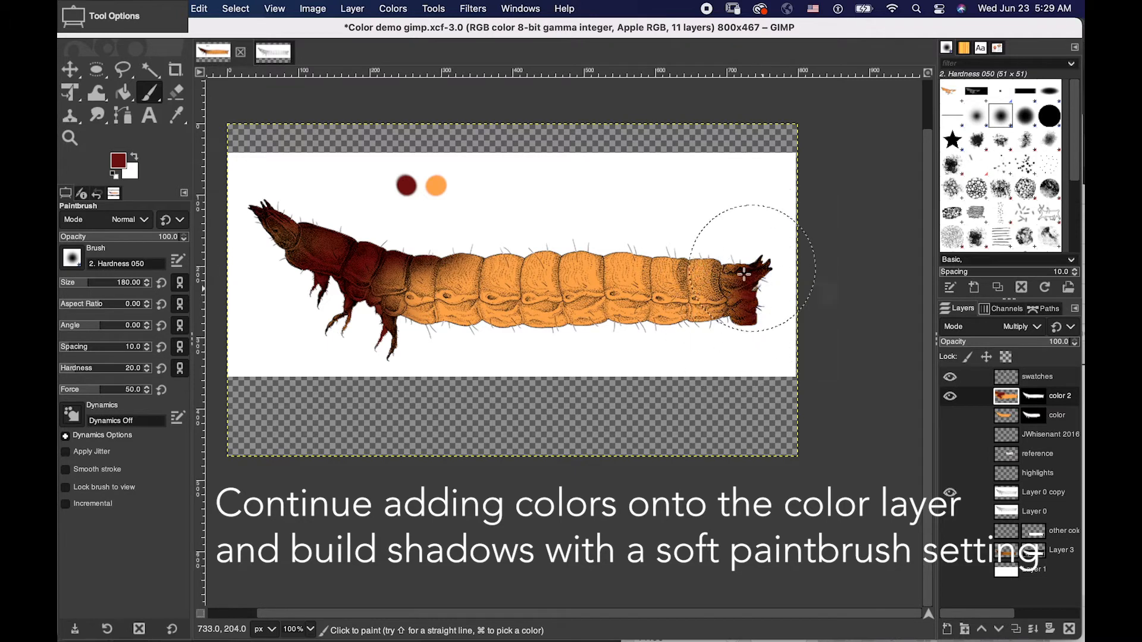
- Reduce the Paintbrush to size 37 and its opacity to 45.2
key(bracketleft)
key(bracketleft)
key(bracketleft)
key(bracketleft)
key(bracketleft)
key(bracketleft)
key(bracketleft)
key(bracketleft)
key(bracketleft)
key(bracketleft)
key(bracketleft)
key(bracketleft)
key(bracketleft)
key(bracketleft)
key(bracketleft)
key(bracketleft)
key(bracketleft)
key(bracketleft)
key(bracketleft)
key(bracketleft)
key(bracketleft)
key(bracketleft)
key(bracketleft)
key(bracketleft)
key(bracketleft)
key(bracketleft)
key(bracketleft)
key(bracketleft)
key(bracketleft)
key(bracketleft)
key(bracketleft)
key(bracketleft)
key(bracketleft)
key(bracketleft)
key(bracketleft)
key(bracketleft)
key(bracketleft)
key(bracketleft)
key(bracketleft)
key(bracketleft)
key(bracketleft)
key(bracketleft)
key(bracketleft)
key(bracketleft)
key(bracketleft)
key(bracketleft)
key(bracketleft)
key(bracketleft)
key(bracketleft)
key(bracketleft)
key(bracketleft)
key(bracketleft)
key(bracketleft)
key(bracketleft)
key(bracketleft)
key(bracketleft)
key(bracketleft)
key(bracketleft)
key(bracketleft)
key(bracketleft)
key(bracketleft)
key(bracketleft)
key(bracketleft)
key(bracketleft)
key(bracketleft)
key(bracketleft)
key(bracketleft)
key(bracketleft)
key(bracketleft)
key(bracketleft)
key(bracketleft)
key(bracketleft)
key(bracketleft)
key(bracketleft)
key(bracketleft)
key(bracketleft)
key(bracketleft)
key(bracketleft)
key(bracketleft)
key(bracketleft)
key(bracketleft)
key(bracketleft)
key(bracketleft)
key(bracketleft)
key(bracketleft)
key(bracketleft)
key(bracketleft)
key(bracketleft)
key(bracketleft)
key(bracketleft)
key(bracketleft)
key(bracketleft)
key(bracketleft)
key(bracketleft)
key(bracketleft)
key(bracketleft)
key(bracketleft)
key(bracketleft)
key(bracketleft)
key(bracketleft)
key(bracketleft)
key(bracketleft)
key(bracketleft)
key(bracketleft)
key(bracketleft)
key(bracketleft)
key(bracketleft)
key(bracketleft)
key(bracketleft)
key(bracketleft)
key(bracketleft)
key(bracketleft)
key(bracketleft)
key(bracketleft)
key(bracketleft)
key(bracketleft)
key(bracketleft)
key(bracketleft)
key(bracketleft)
key(bracketleft)
key(bracketleft)
key(bracketleft)
key(bracketleft)
key(bracketleft)
key(bracketleft)
key(bracketleft)
key(bracketleft)
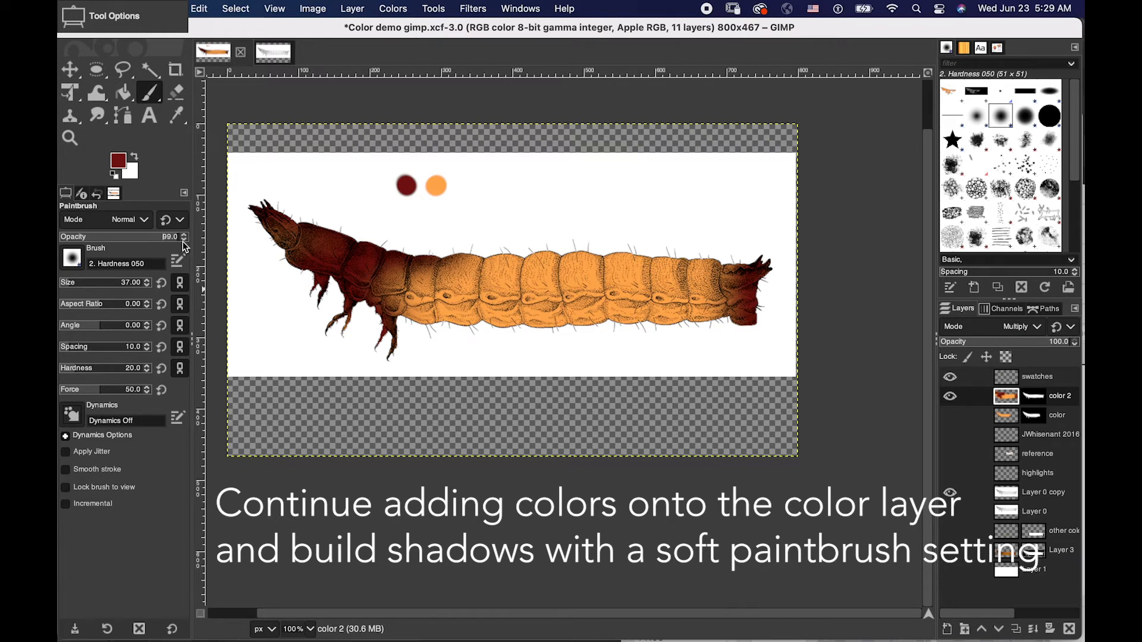
drag(136, 242, 113, 242)
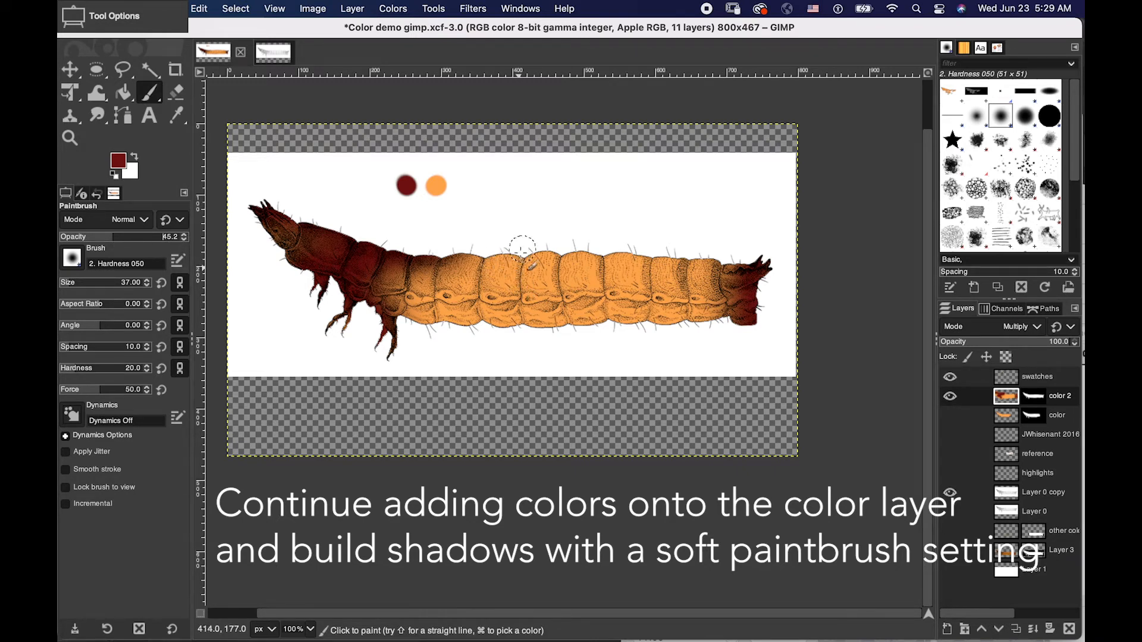
- Brush soft dark red shadows along the joints between the larva's body segments, from the front segments back to the tail
drag(516, 278, 522, 298)
drag(490, 257, 494, 293)
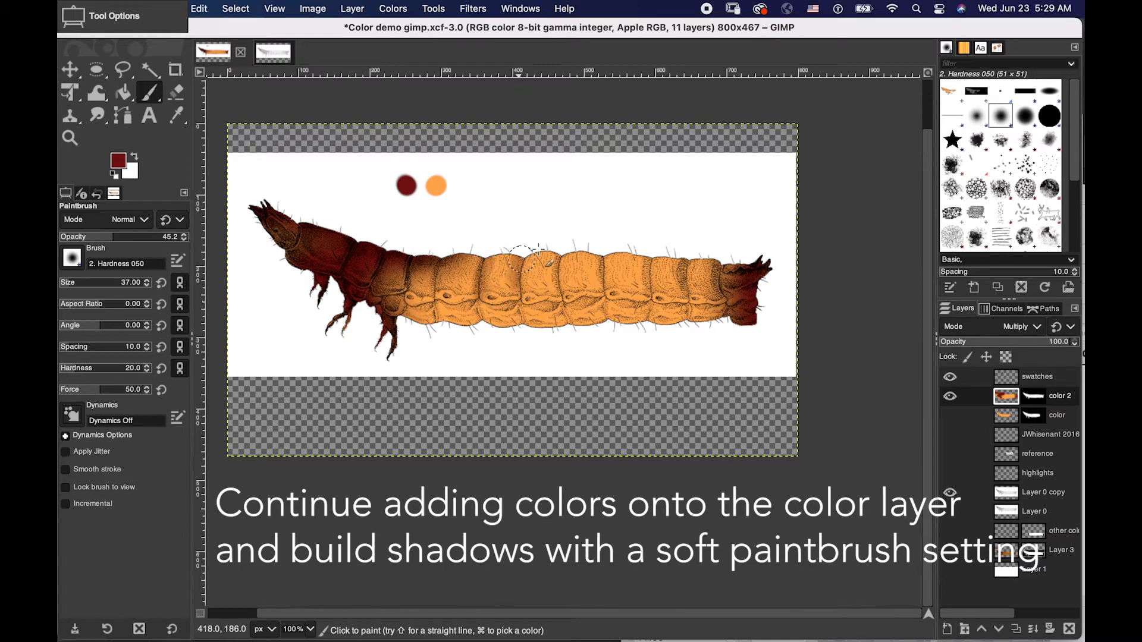
drag(557, 256, 560, 287)
drag(603, 257, 603, 288)
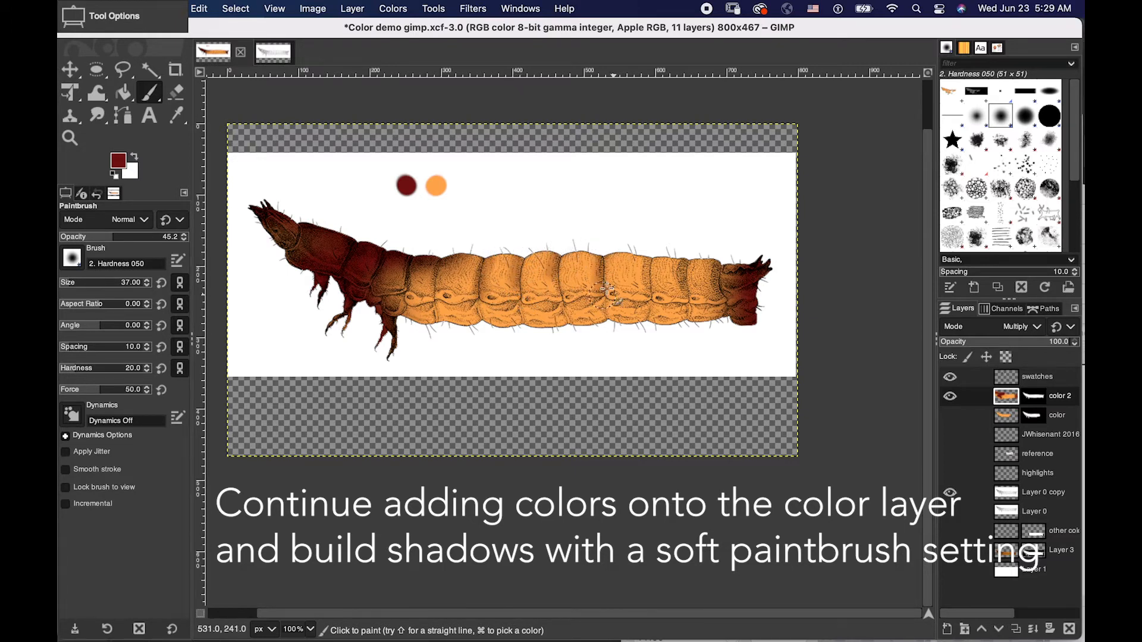
drag(485, 253, 492, 302)
mouse_move(447, 251)
mouse_down()
mouse_move(442, 291)
mouse_move(425, 262)
mouse_move(420, 314)
mouse_up()
mouse_move(421, 251)
mouse_down()
mouse_move(430, 287)
mouse_move(449, 242)
mouse_move(449, 303)
mouse_up()
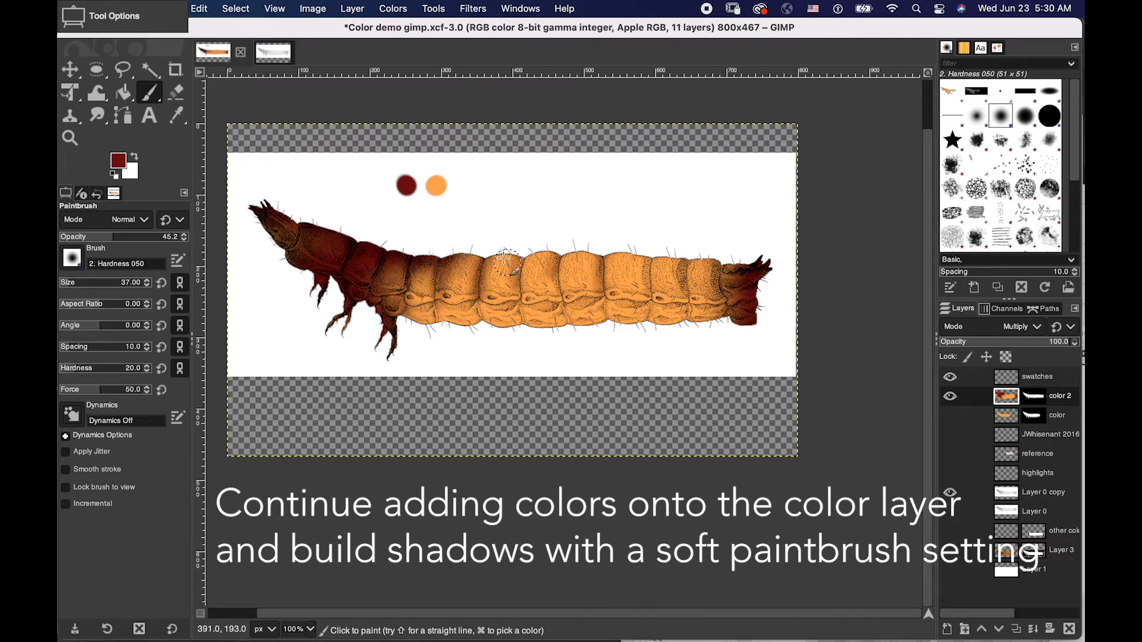
drag(496, 253, 499, 303)
drag(537, 253, 535, 297)
drag(575, 256, 573, 287)
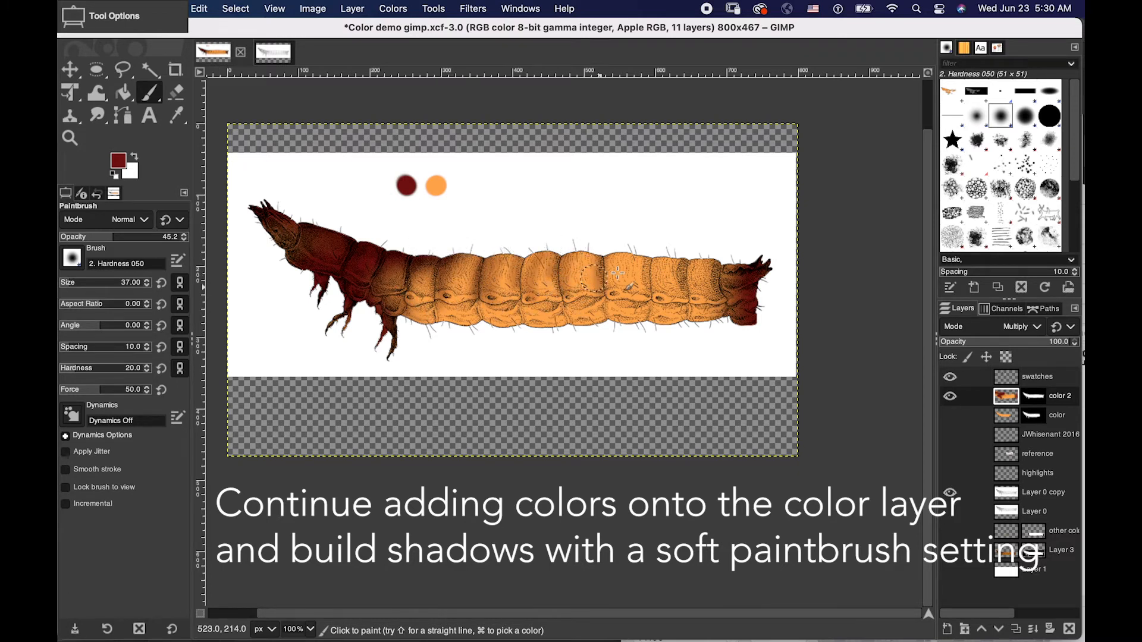
mouse_move(623, 250)
mouse_down()
mouse_move(657, 288)
mouse_move(674, 263)
mouse_move(659, 251)
mouse_move(648, 301)
mouse_up()
drag(685, 247, 683, 298)
mouse_move(721, 261)
mouse_down()
mouse_move(721, 300)
mouse_move(697, 259)
mouse_move(685, 308)
mouse_move(718, 263)
mouse_move(719, 299)
mouse_up()
drag(654, 257, 650, 281)
mouse_move(728, 324)
mouse_down()
mouse_move(610, 323)
mouse_move(389, 314)
mouse_move(510, 262)
mouse_move(489, 307)
mouse_move(413, 320)
mouse_move(717, 330)
mouse_up()
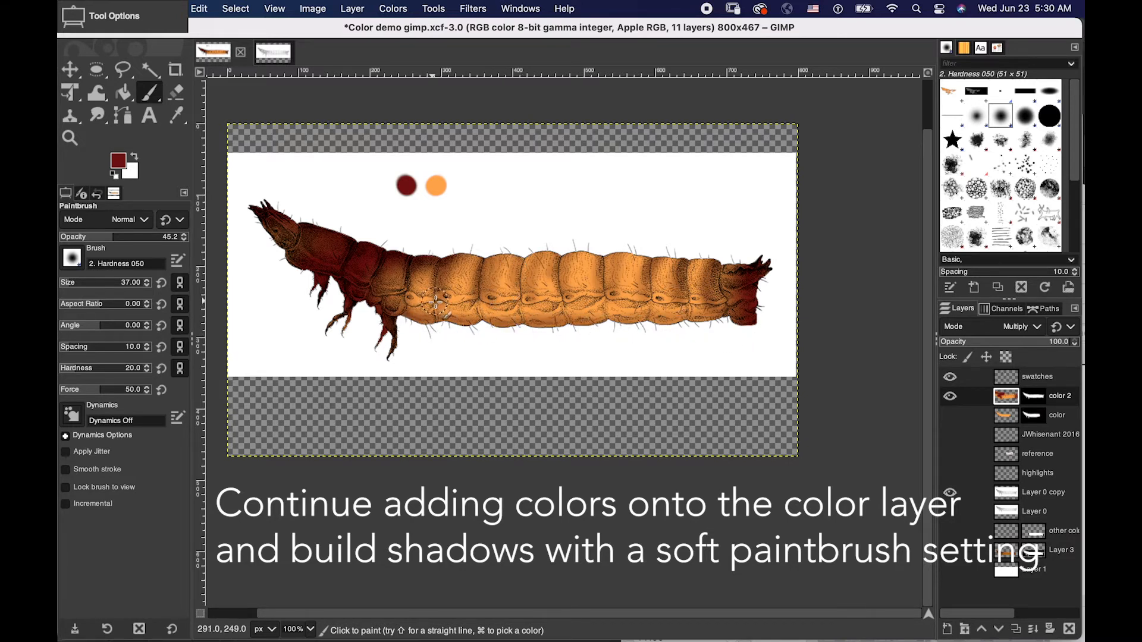
- Reduce the Paintbrush to size 17 and brush finer dark red shadows on the body segments and along the underside near the tail
key(bracketleft)
key(bracketleft)
key(bracketleft)
key(bracketleft)
key(bracketleft)
key(bracketleft)
key(bracketleft)
key(bracketleft)
key(bracketleft)
key(bracketleft)
key(bracketleft)
key(bracketleft)
key(bracketleft)
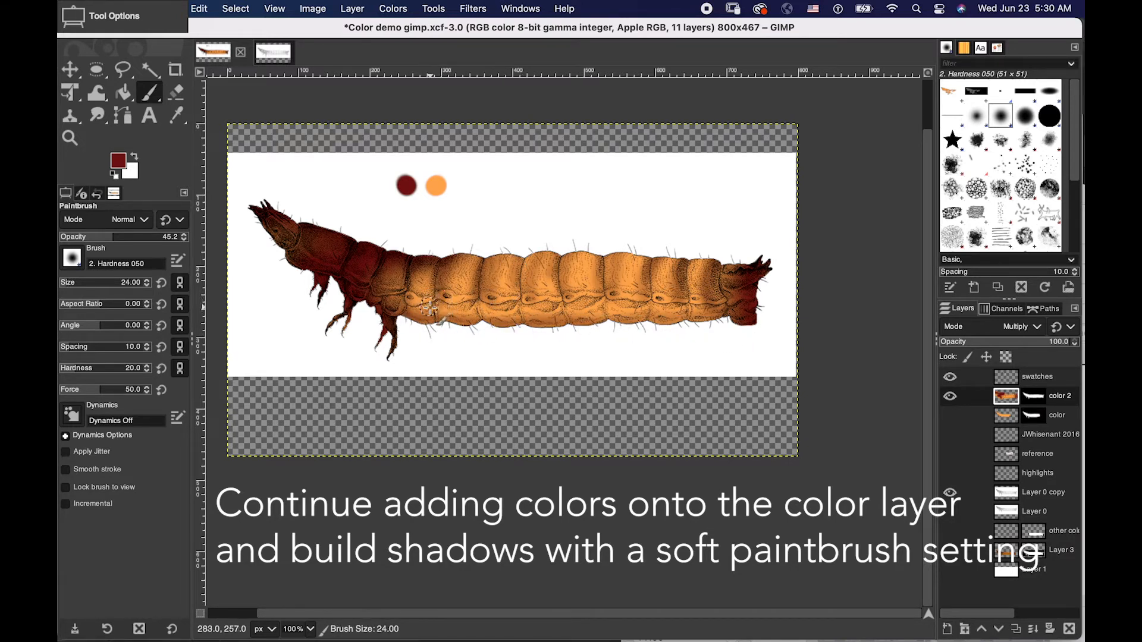
key(bracketleft)
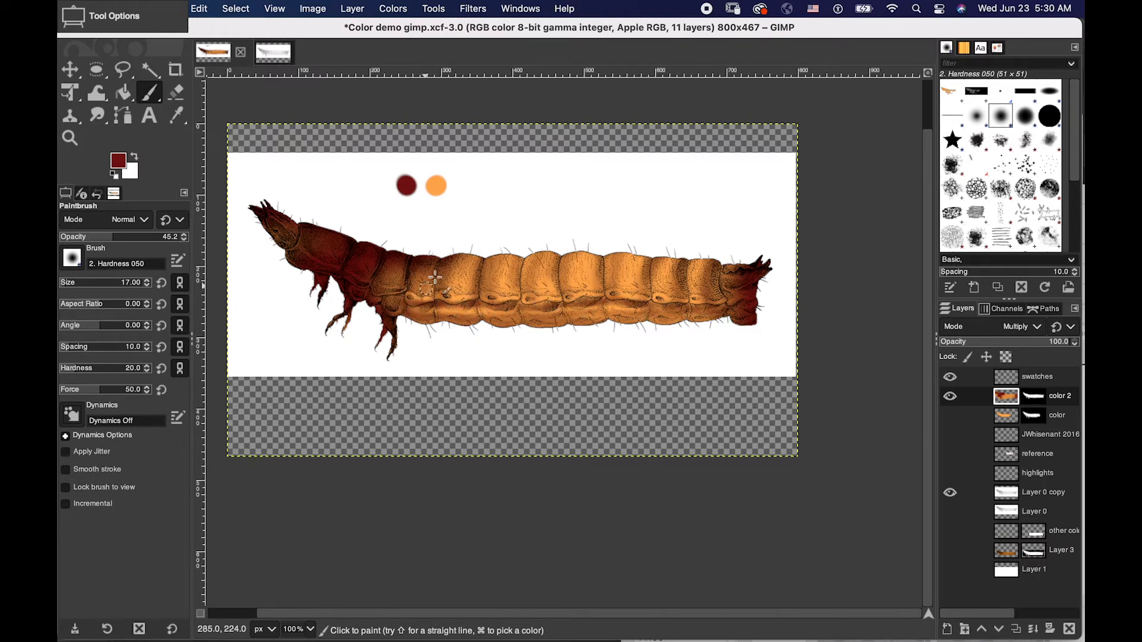
mouse_move(429, 273)
mouse_down()
mouse_move(419, 286)
mouse_move(406, 265)
mouse_move(389, 274)
mouse_move(406, 256)
mouse_up()
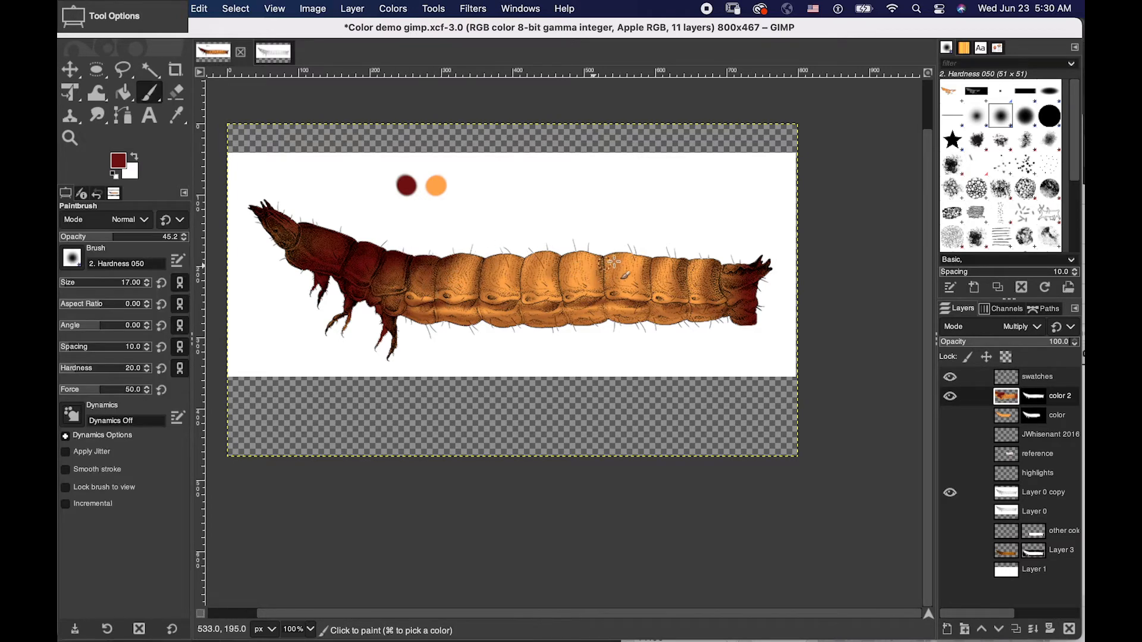
mouse_move(712, 282)
mouse_down()
mouse_move(692, 264)
mouse_move(681, 294)
mouse_move(688, 260)
mouse_move(707, 259)
mouse_move(692, 267)
mouse_move(713, 281)
mouse_move(708, 291)
mouse_move(733, 259)
mouse_move(714, 280)
mouse_move(718, 255)
mouse_move(740, 268)
mouse_up()
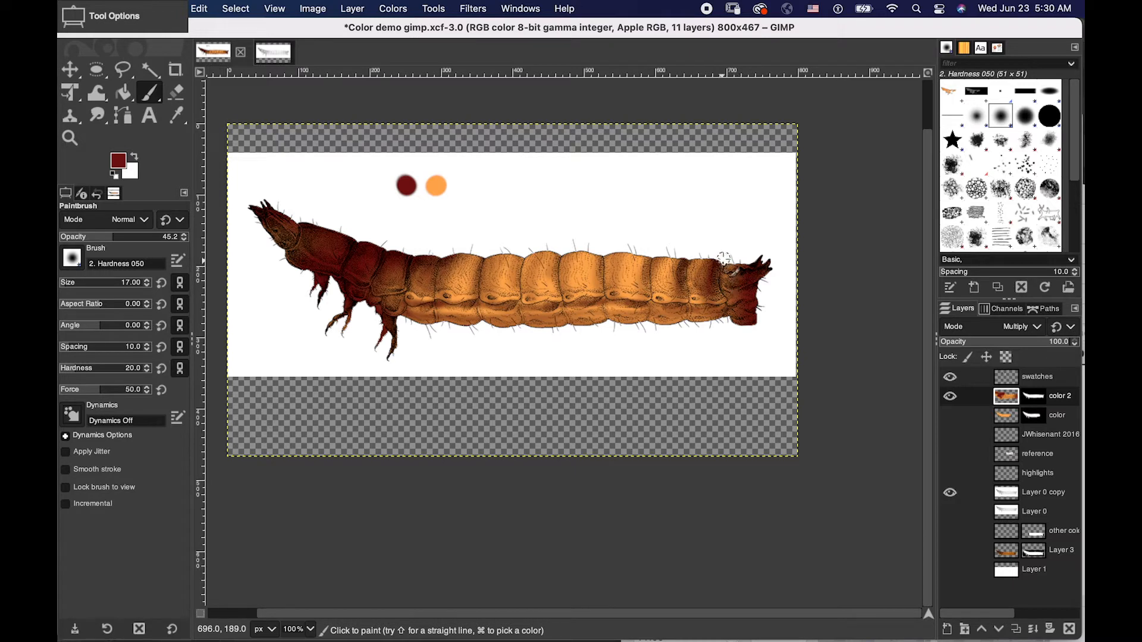
mouse_move(702, 318)
mouse_down()
mouse_move(607, 307)
mouse_move(734, 307)
mouse_move(419, 311)
mouse_move(675, 329)
mouse_move(696, 318)
mouse_move(645, 316)
mouse_up()
click(950, 397)
click(950, 397)
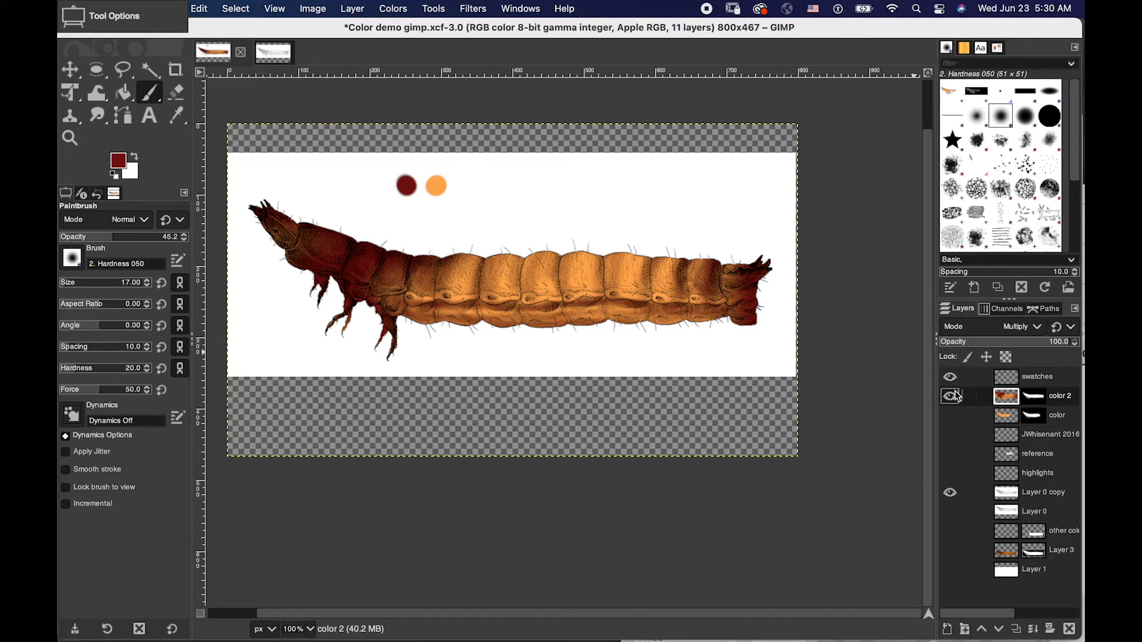
- Hide the swatches layer and add a new transparent layer named highlights above the color 2 layer
click(950, 378)
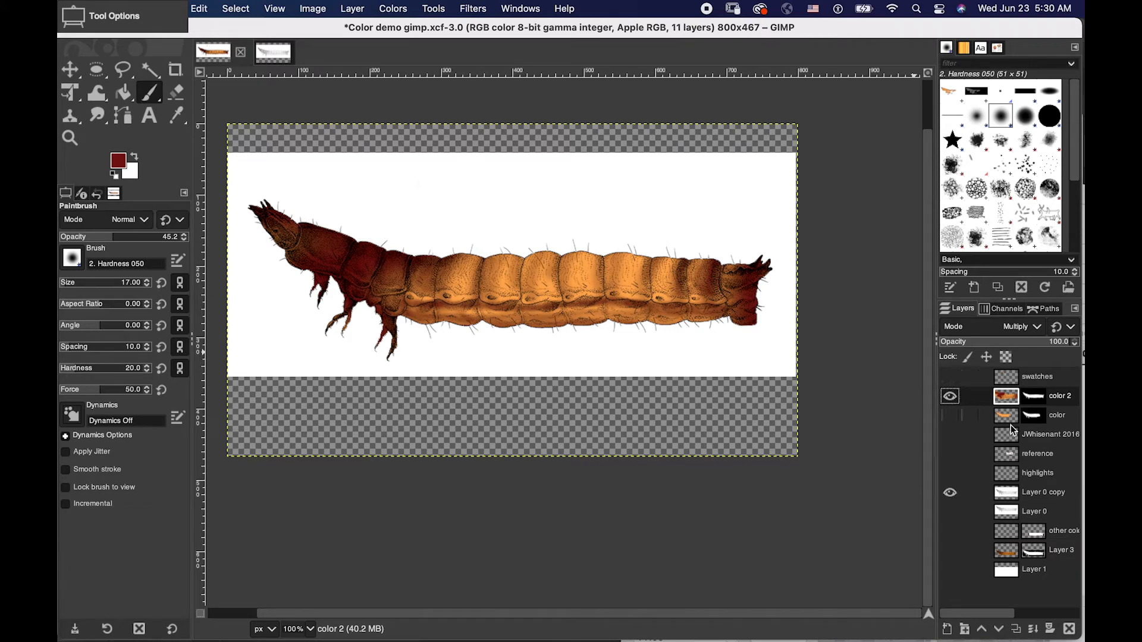
click(947, 630)
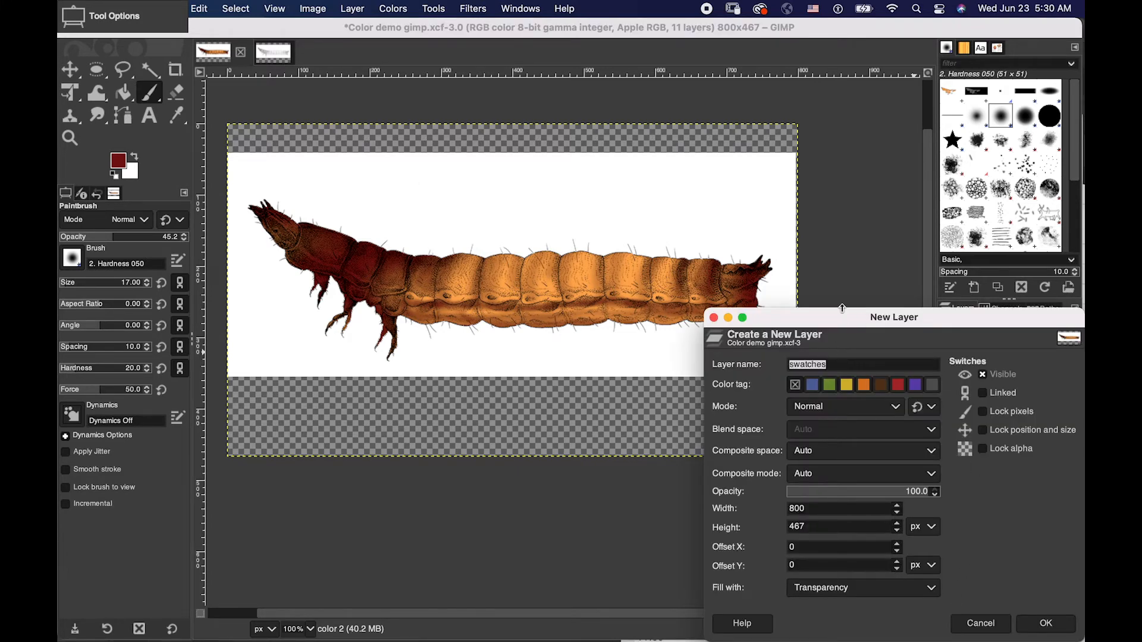
text(highlights)
click(1035, 622)
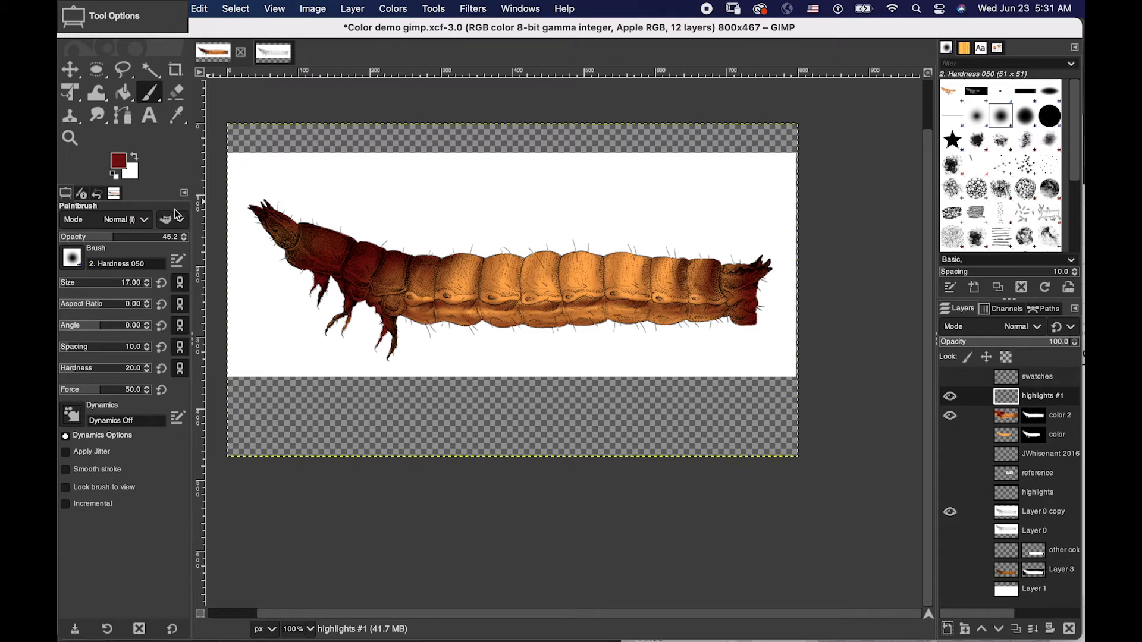
- Set the Paintbrush opacity to 73.2 and try a white highlight stroke on the segment behind the head
scroll(109, 225, down, 5)
scroll(101, 233, up, 2)
scroll(259, 299, left, 3)
scroll(333, 299, up, 3)
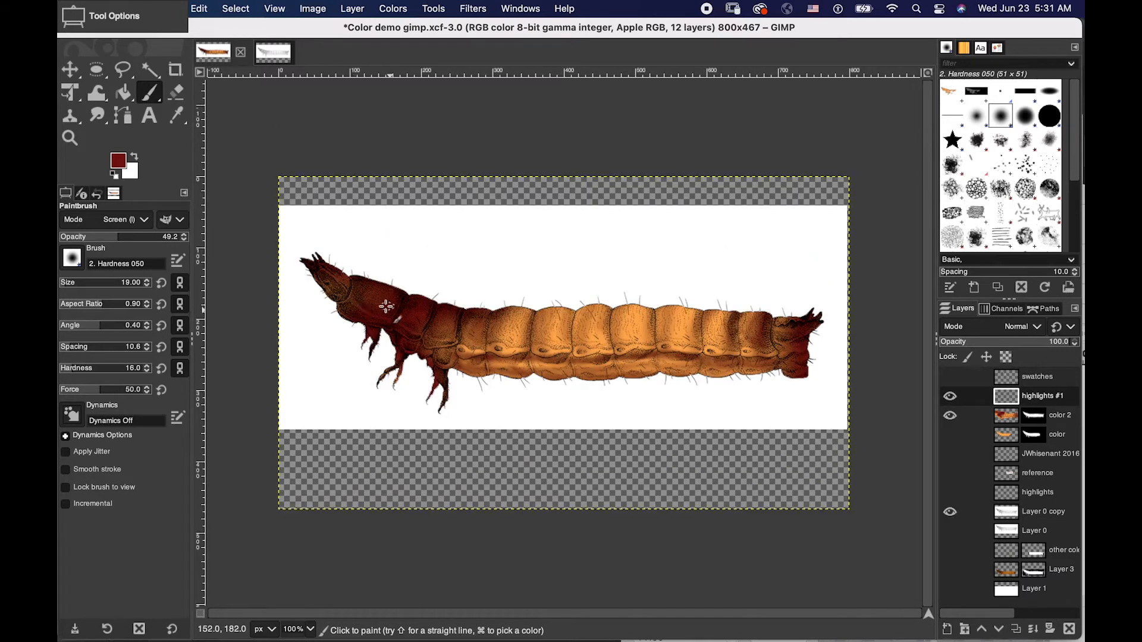
scroll(106, 219, down, 5)
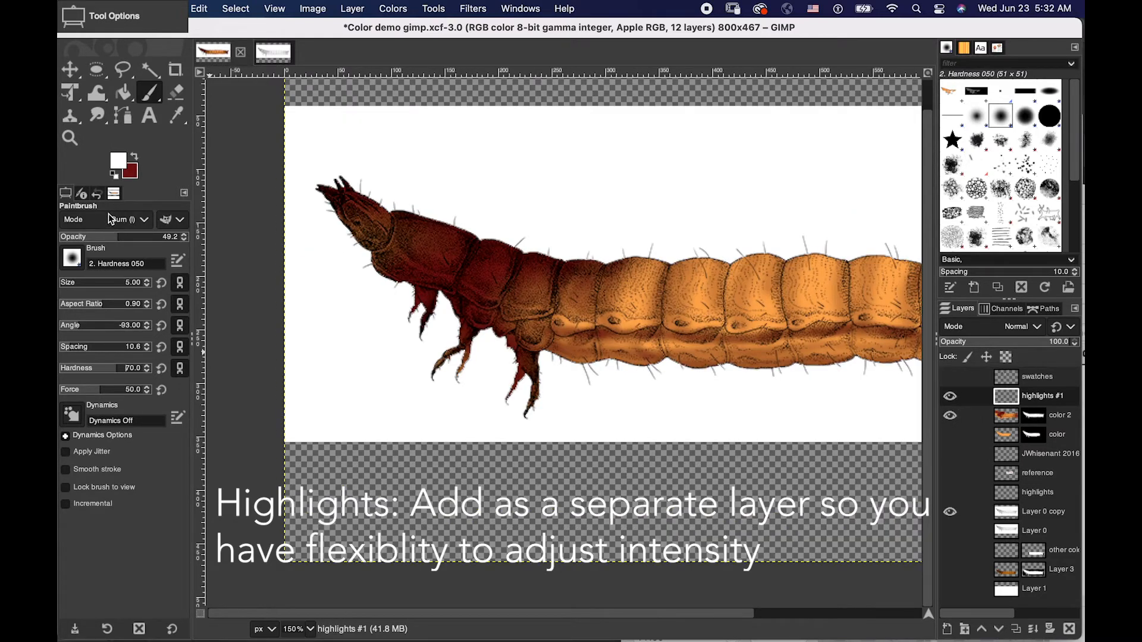
click(142, 233)
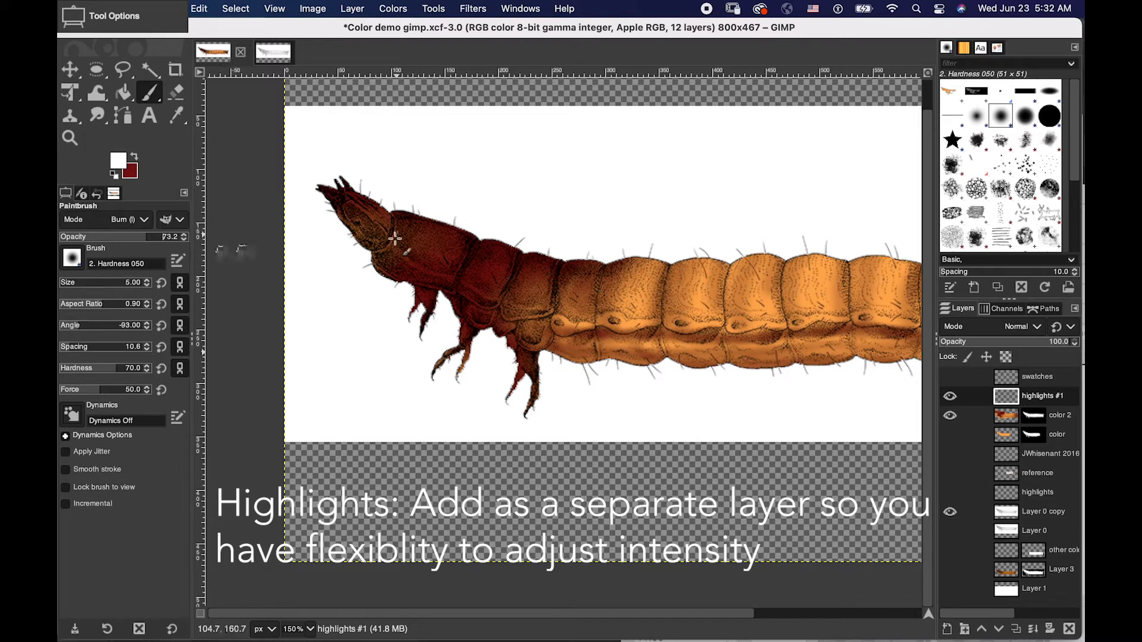
mouse_move(395, 246)
mouse_down()
mouse_move(455, 273)
mouse_move(401, 252)
mouse_move(457, 278)
mouse_move(417, 261)
mouse_up()
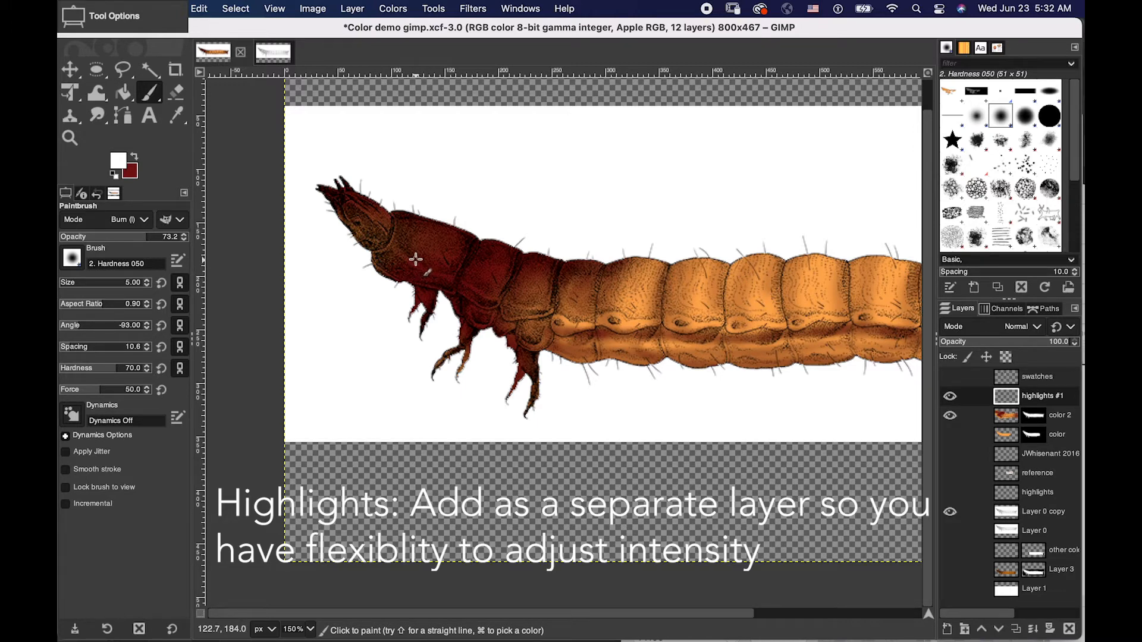
- Set the foreground color to white (ffffff)
click(134, 156)
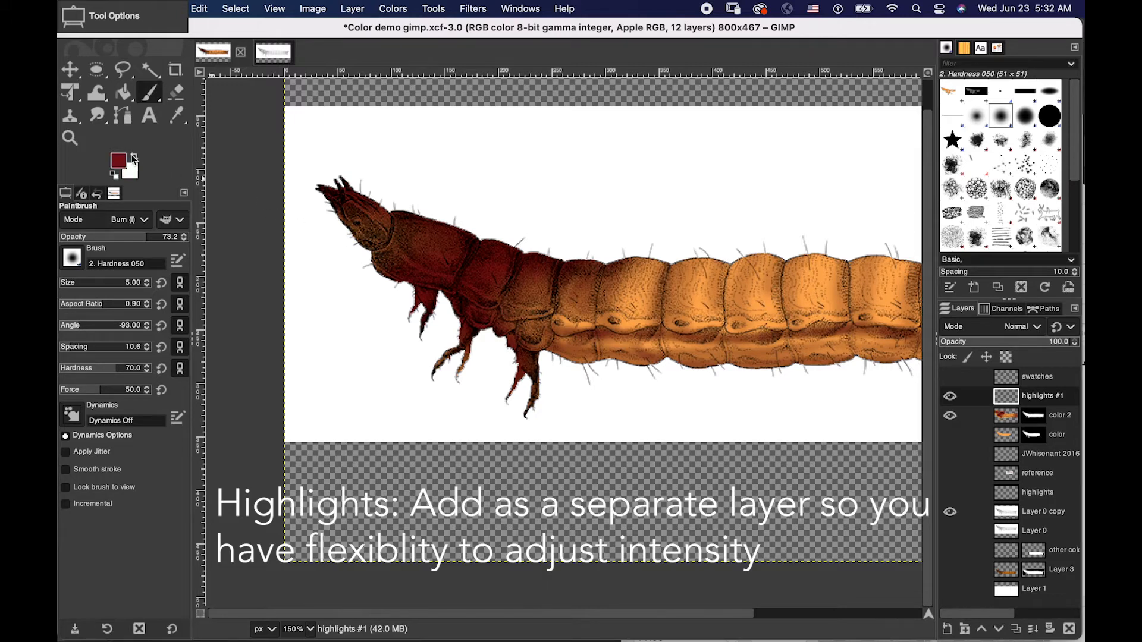
click(118, 165)
click(119, 162)
drag(159, 149, 62, 60)
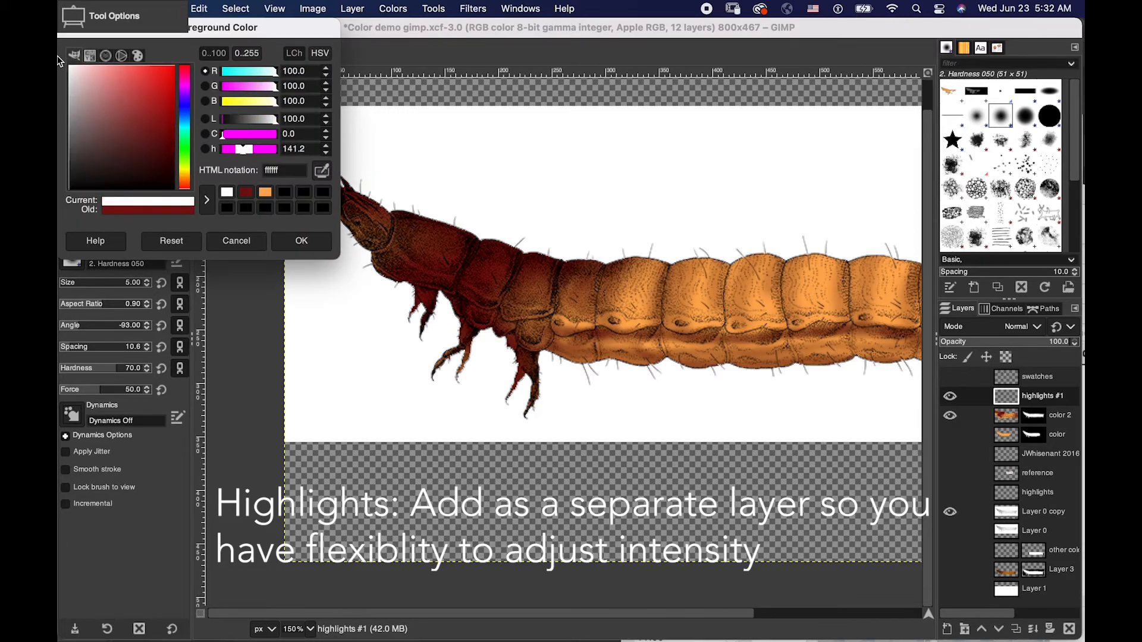
click(316, 248)
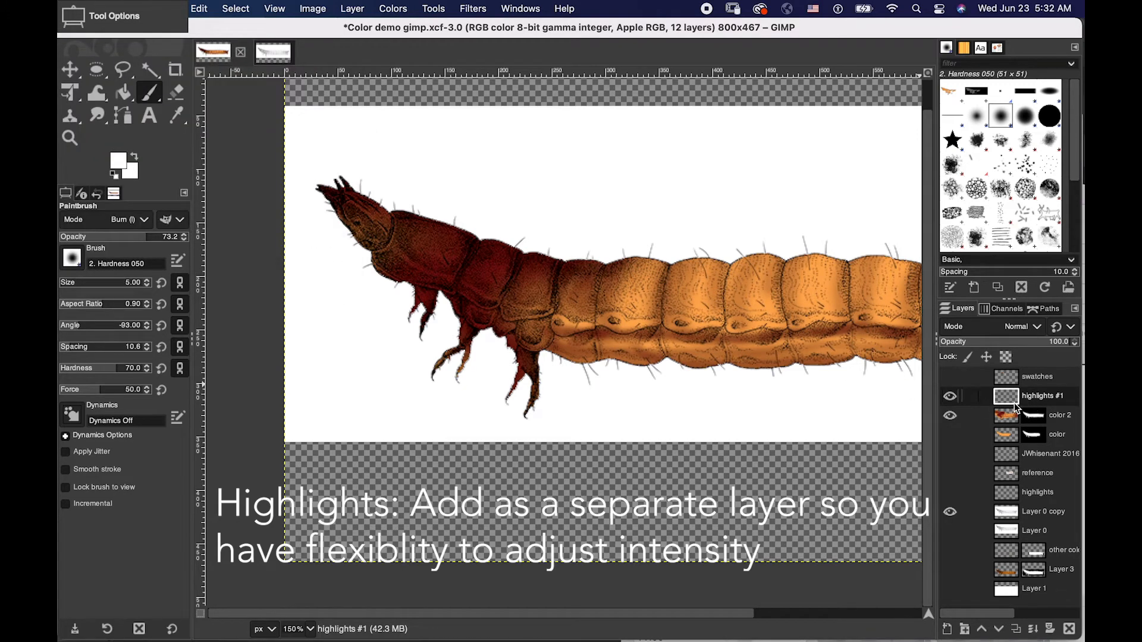
click(234, 7)
click(237, 30)
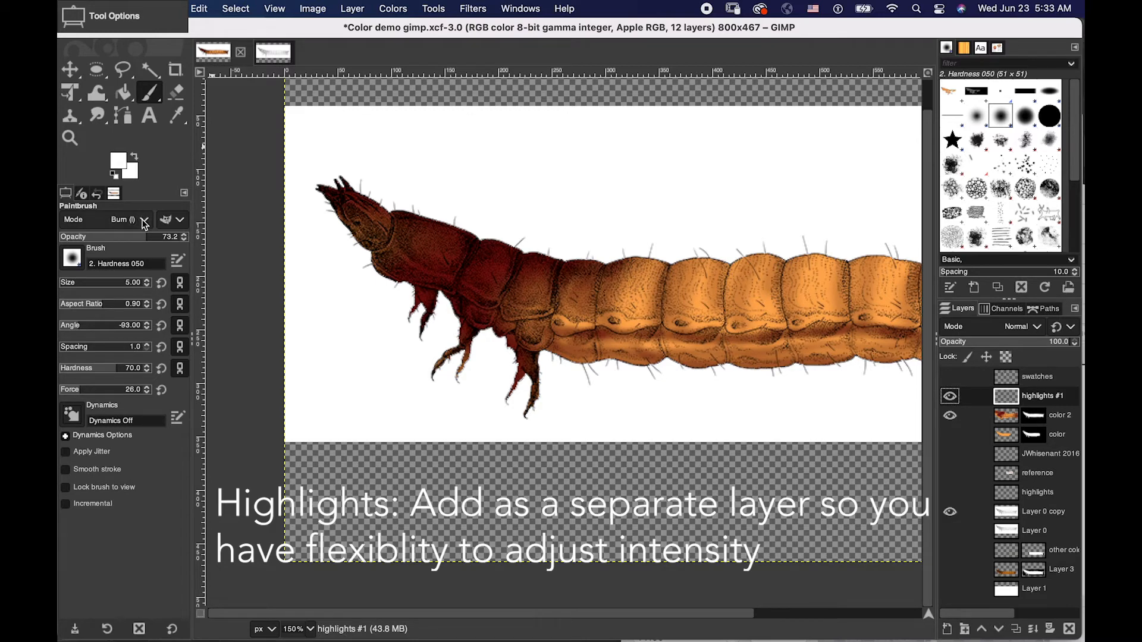
- Switch the Paintbrush mode to Normal (legacy), try white highlight strokes on the segment behind the head, and undo them
click(144, 220)
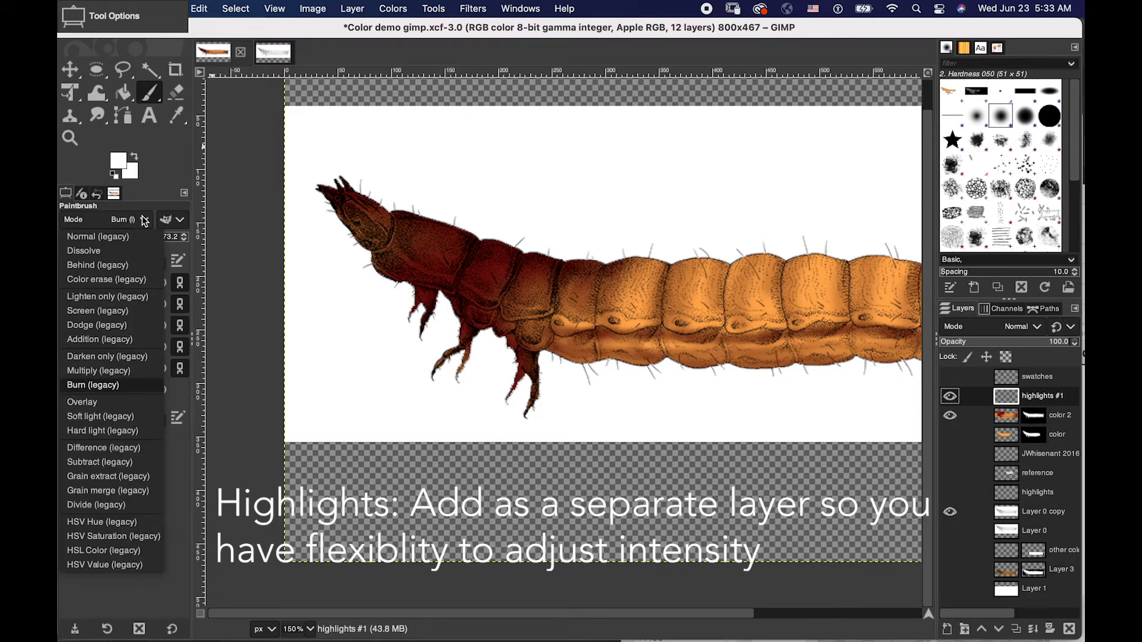
click(126, 237)
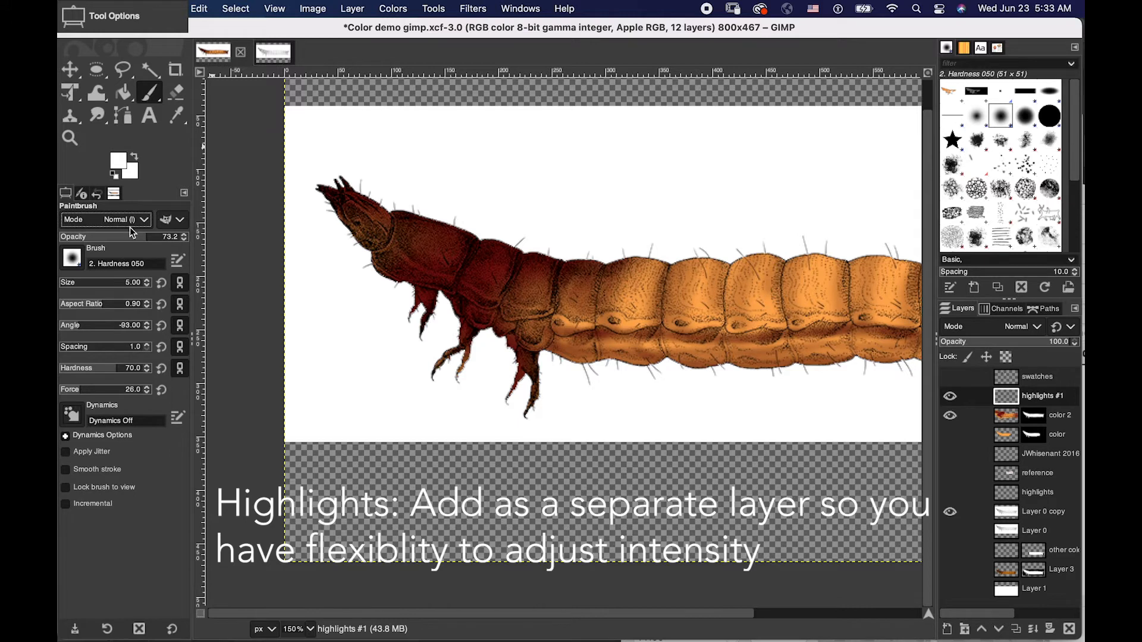
drag(395, 248, 415, 262)
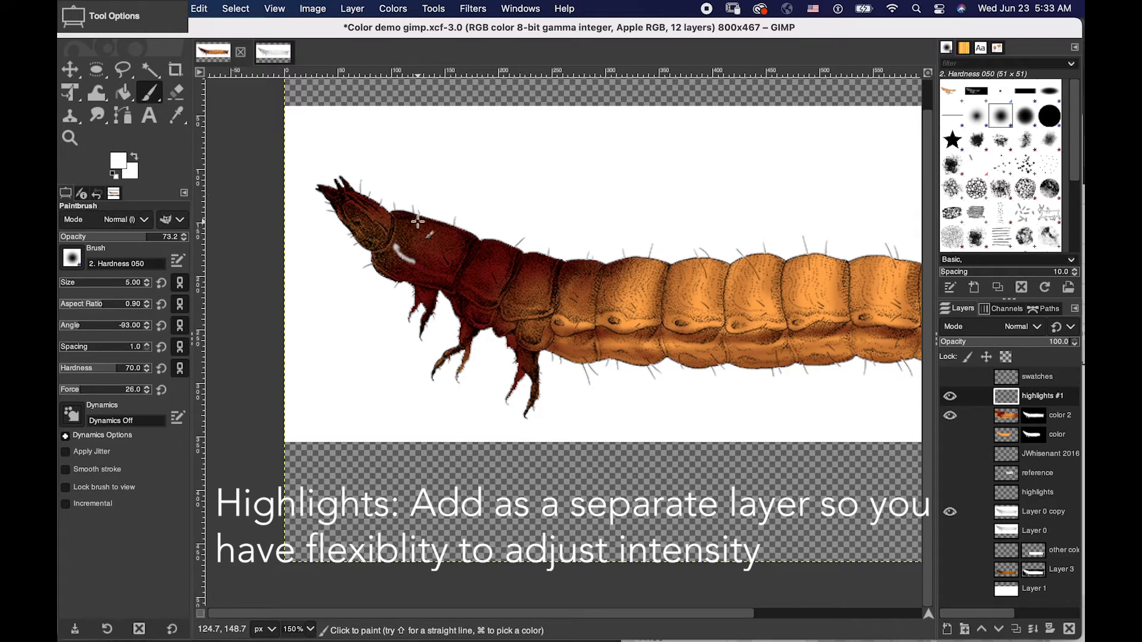
key(super+z)
drag(391, 246, 422, 273)
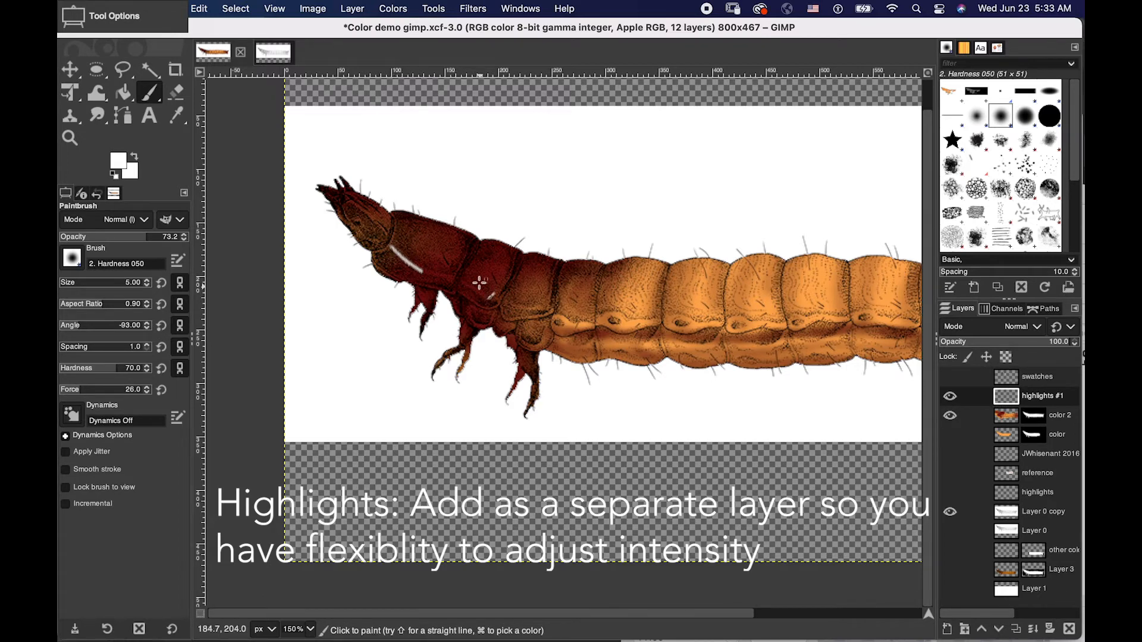
key(super+z)
click(144, 220)
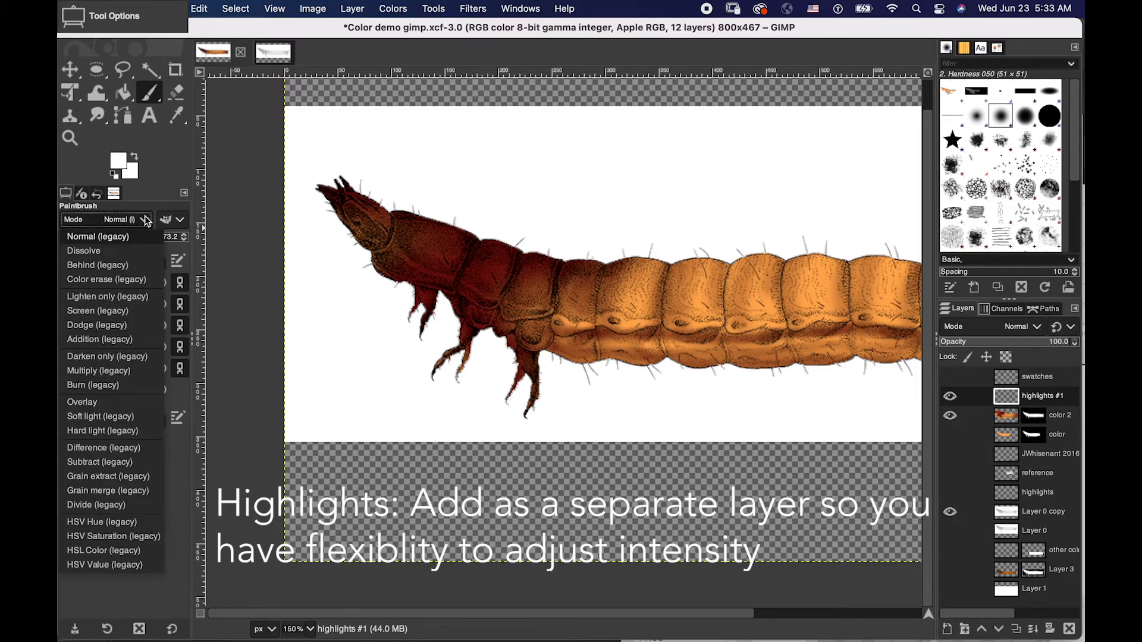
click(144, 220)
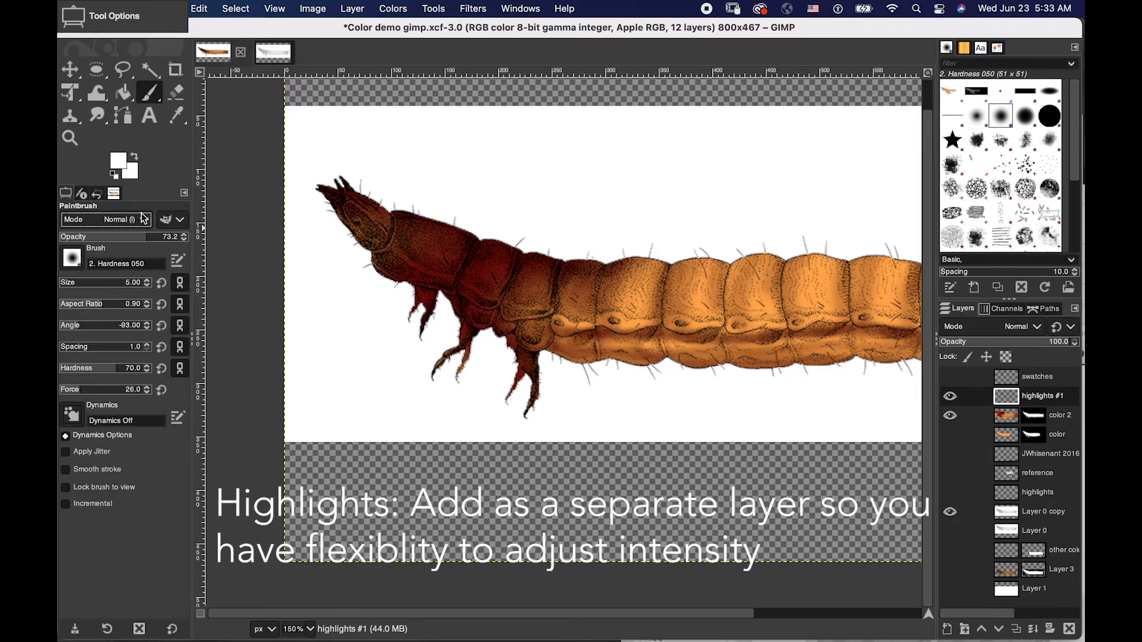
click(181, 220)
click(182, 222)
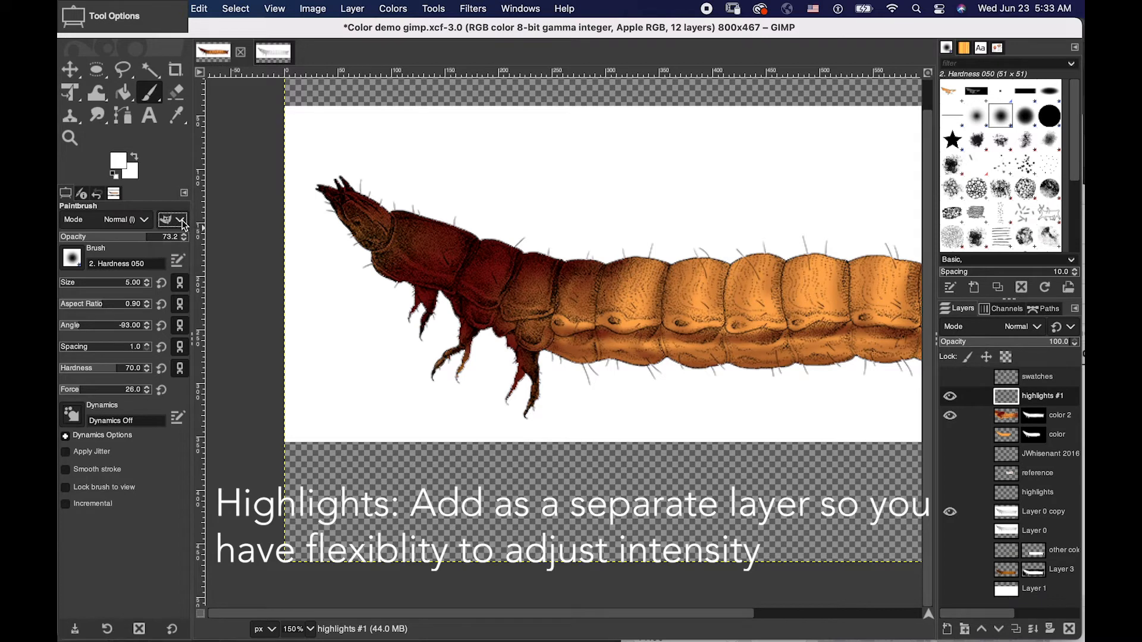
- Try white highlight strokes on the front segments, set the brush angle to 50, and undo the strokes
mouse_move(390, 250)
mouse_down()
mouse_move(514, 307)
mouse_move(508, 319)
mouse_up()
mouse_move(450, 292)
mouse_down()
mouse_move(492, 299)
mouse_move(508, 277)
mouse_up()
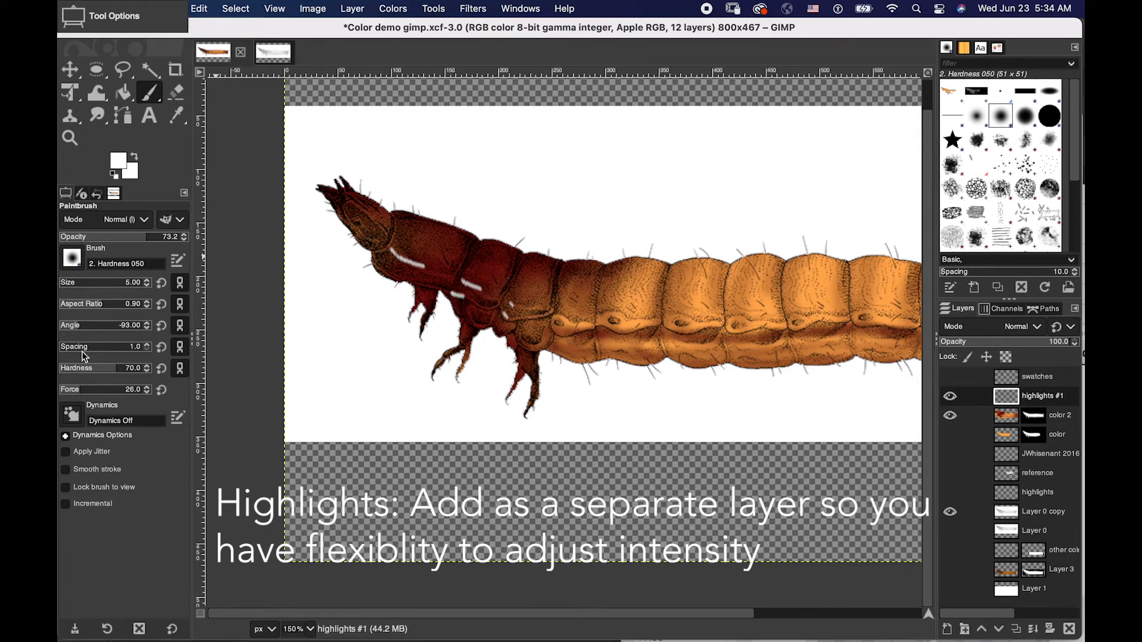
drag(79, 324, 107, 325)
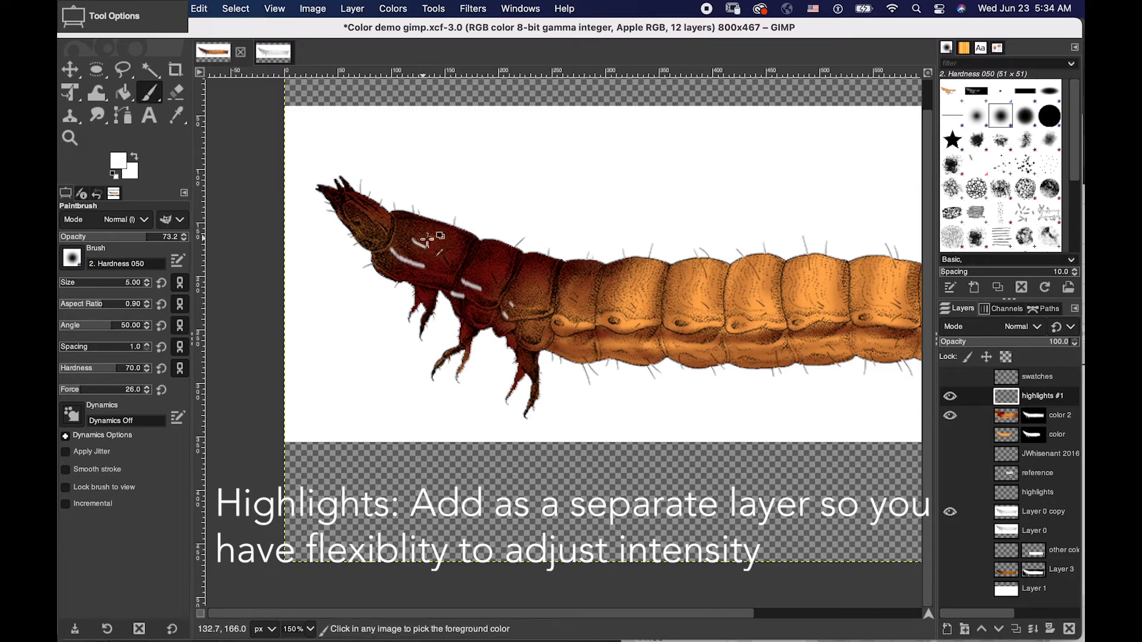
key(ctrl+z)
key(ctrl+z)
key(ctrl+z)
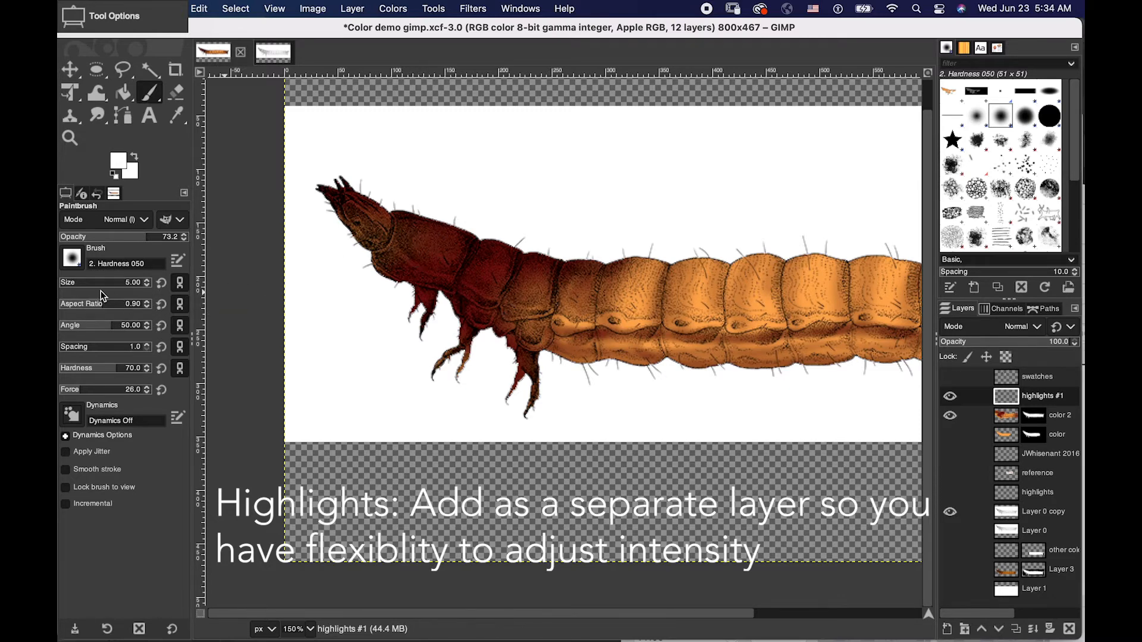
- Set the brush aspect ratio to 8.00, then test and undo one stroke on the segment behind the head
click(116, 303)
drag(411, 231, 449, 268)
key(super+z)
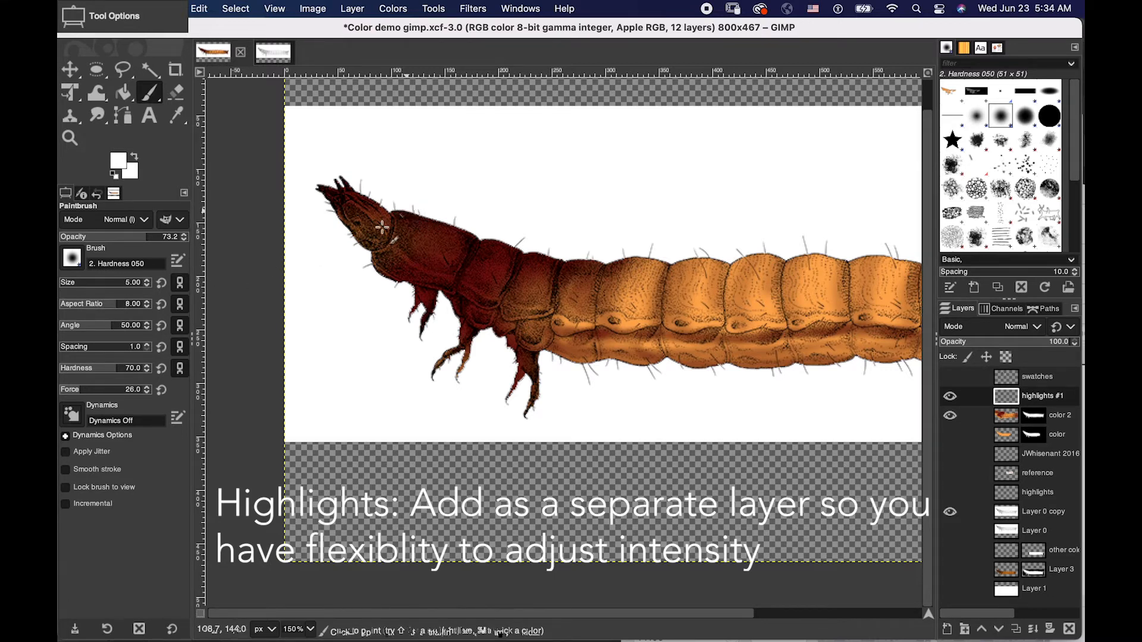
- Paint thin white highlights on the head and along the edges of the front dark red segments
drag(350, 202, 367, 213)
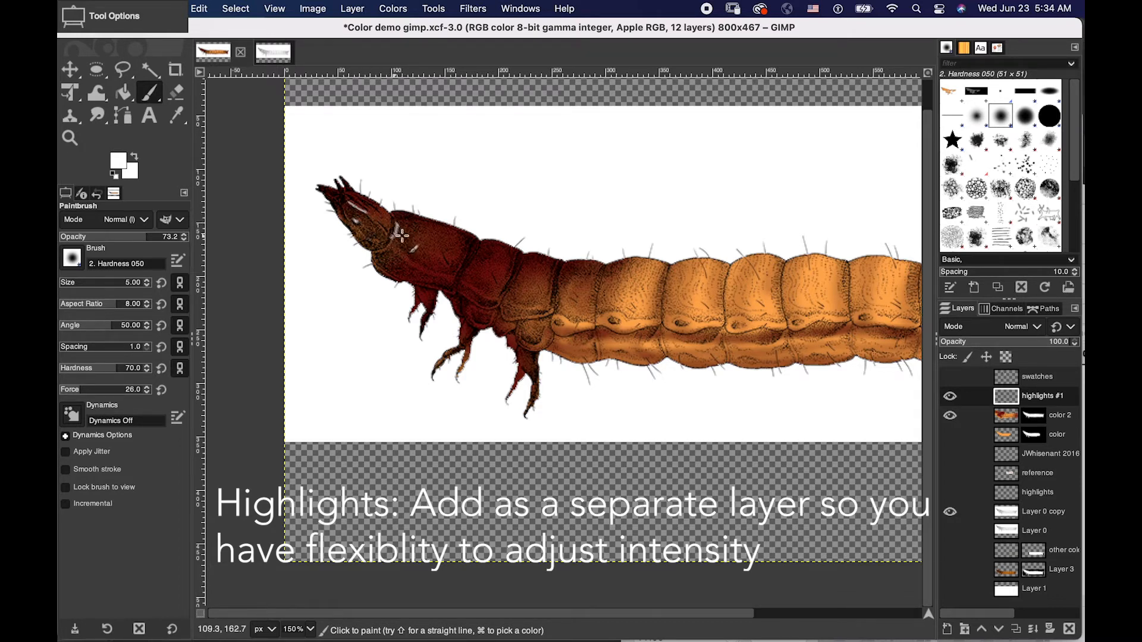
key(super)
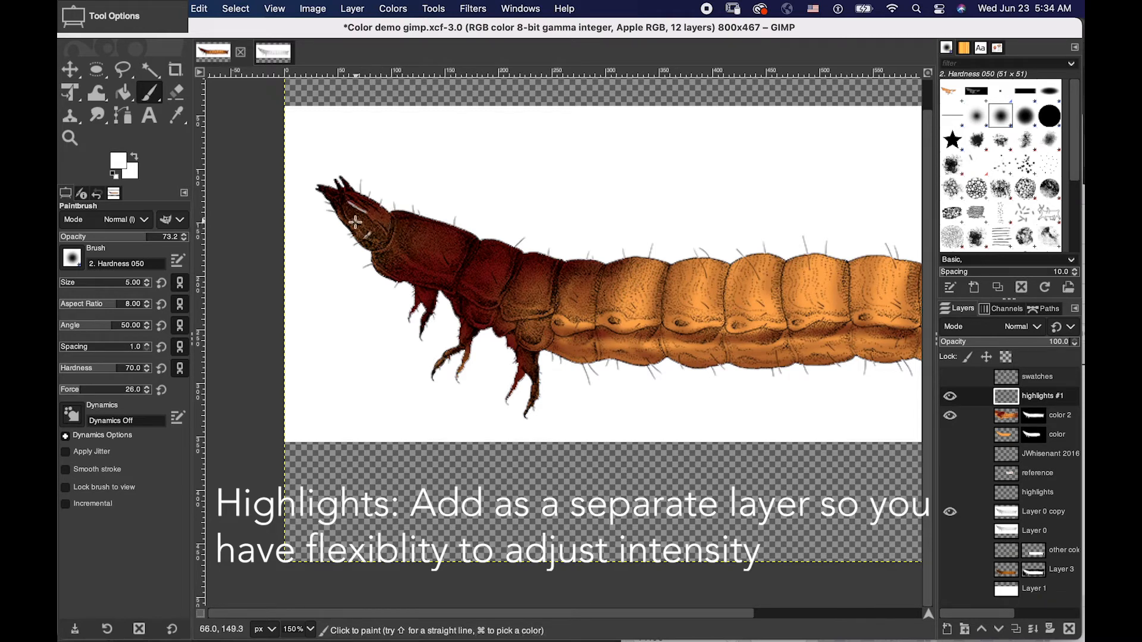
key(super)
mouse_move(398, 221)
mouse_down()
mouse_move(423, 268)
mouse_move(494, 279)
mouse_move(485, 261)
mouse_move(463, 271)
mouse_move(483, 299)
mouse_move(526, 308)
mouse_up()
drag(483, 241, 505, 245)
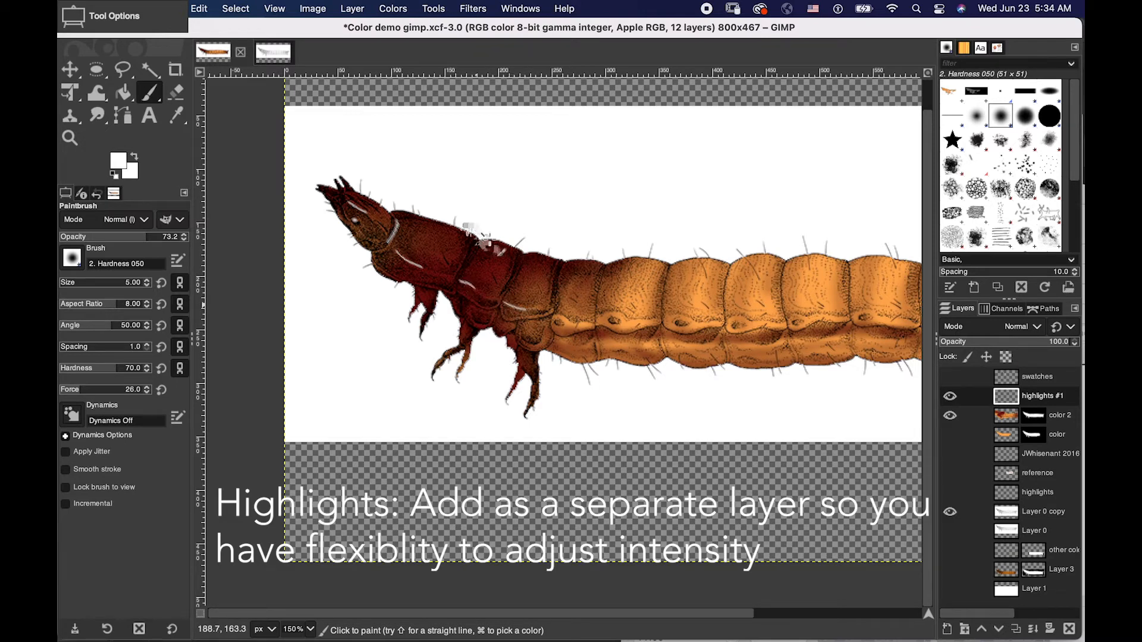
mouse_move(412, 220)
mouse_down()
mouse_move(426, 223)
mouse_move(420, 269)
mouse_up()
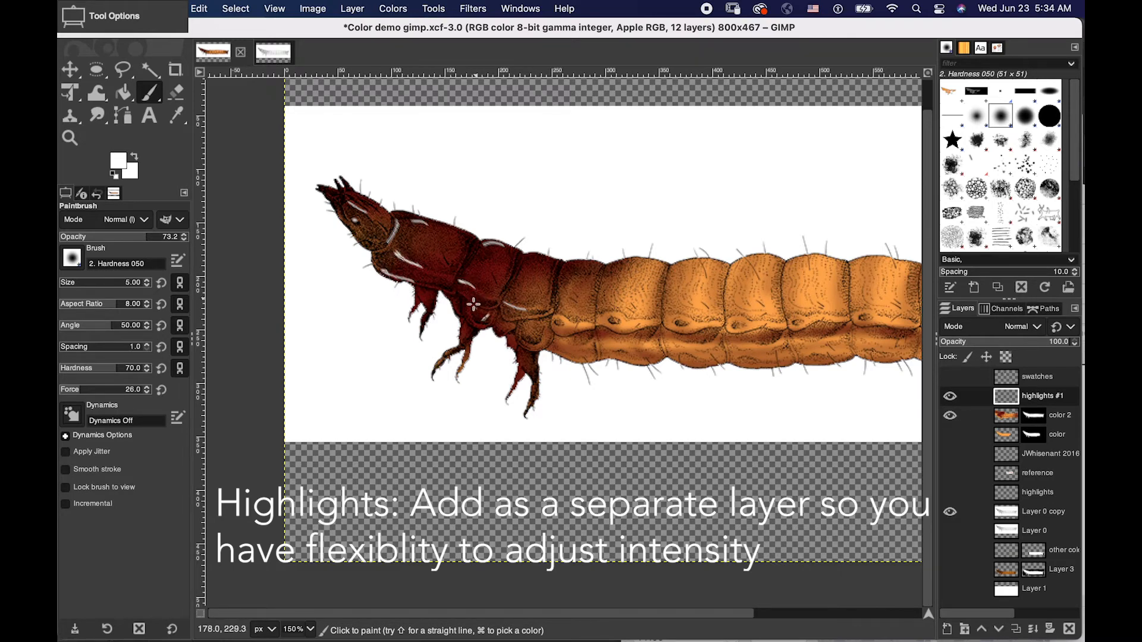
- Paint white highlights along the upper edges of the following segments up to the first orange one, undoing stray strokes
drag(502, 312, 512, 314)
drag(532, 262, 524, 272)
click(562, 272)
drag(598, 268, 593, 273)
key(super+z)
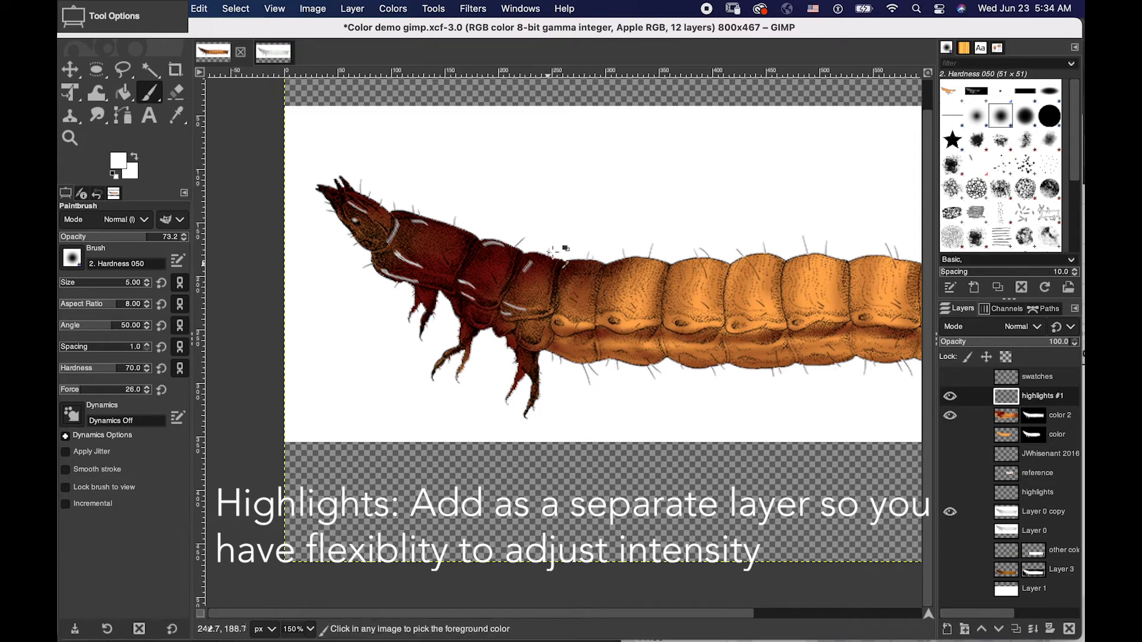
mouse_move(530, 258)
mouse_down()
mouse_move(514, 283)
mouse_move(570, 265)
mouse_move(531, 260)
mouse_move(584, 265)
mouse_up()
key(super+z)
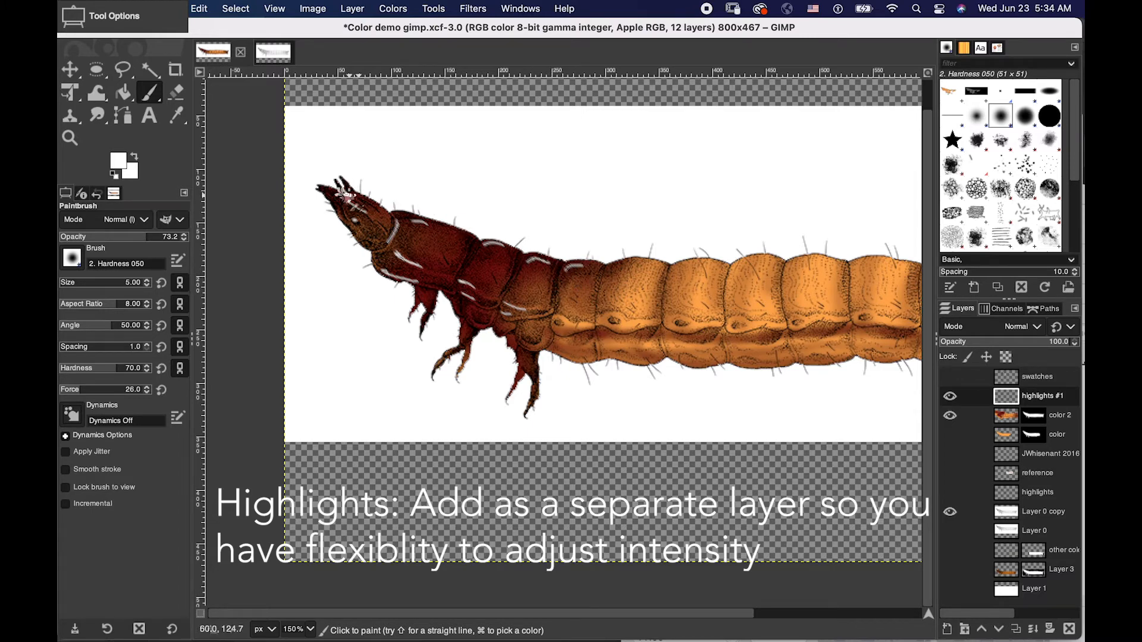
drag(360, 197, 375, 206)
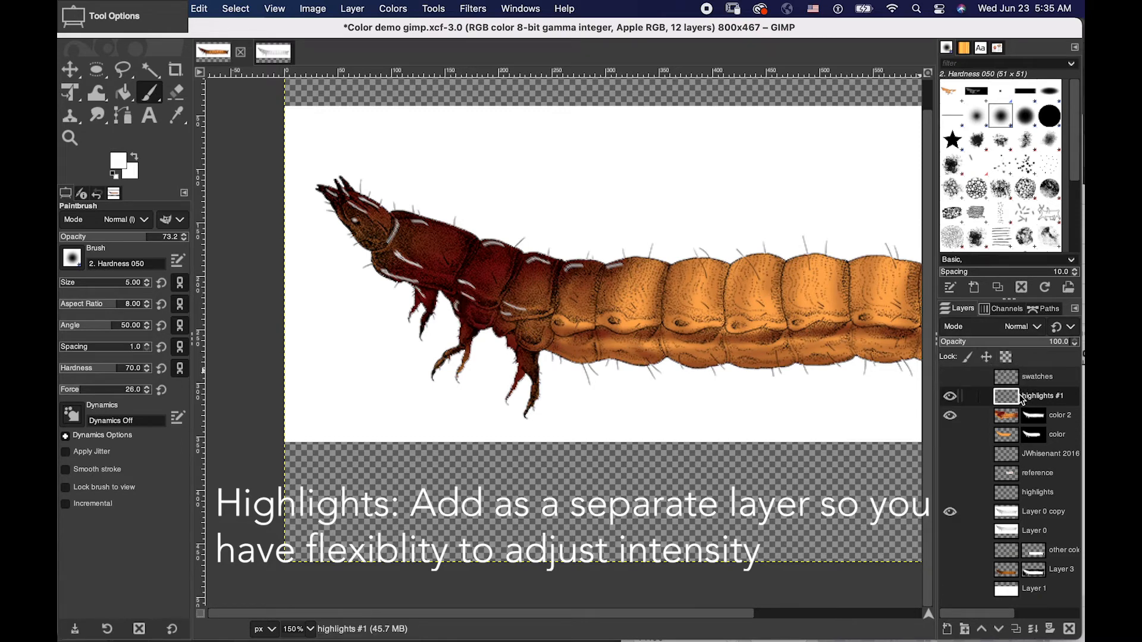
- Toggle the highlights #1 layer's visibility to compare, and lower its opacity to 31.1
click(950, 396)
click(950, 396)
click(950, 396)
click(950, 396)
drag(1061, 342, 980, 344)
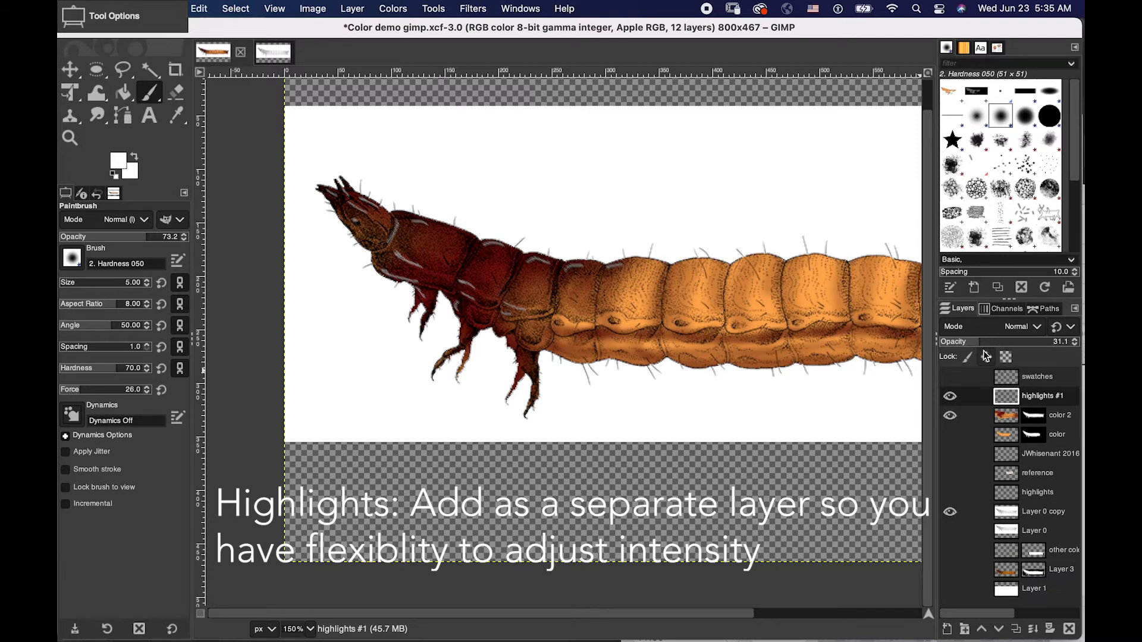
- Set the highlights #1 layer's opacity to 37.7 and smudge along the lower edge of the front dark red segments on that layer
mouse_move(981, 343)
mouse_down()
mouse_move(1017, 343)
mouse_move(971, 344)
mouse_move(968, 354)
mouse_move(1011, 335)
mouse_move(997, 341)
mouse_up()
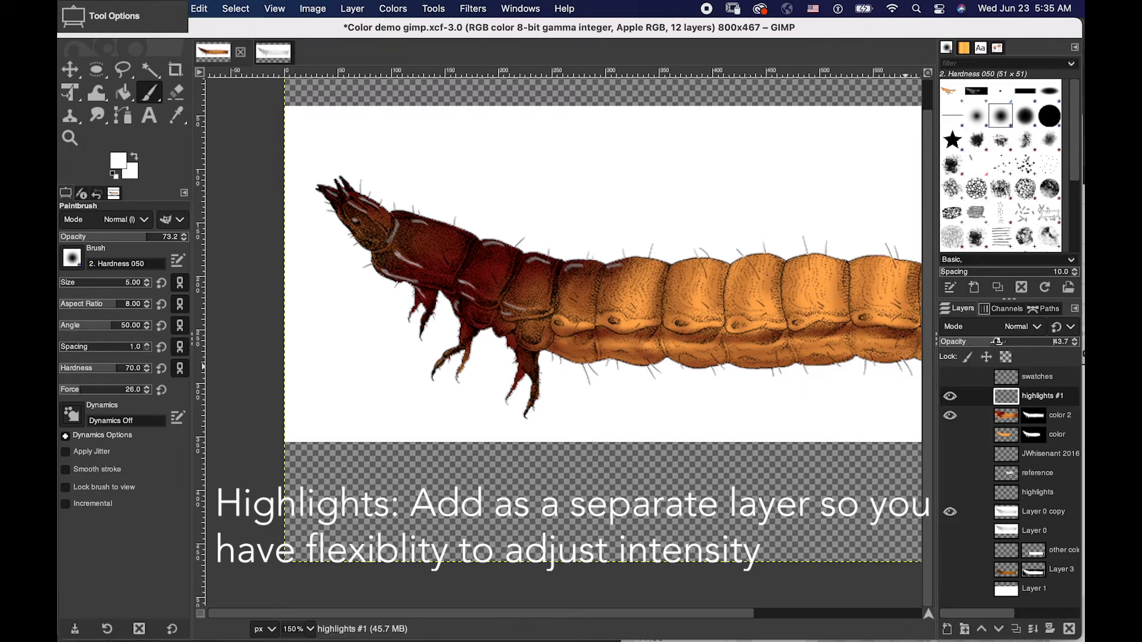
click(1005, 415)
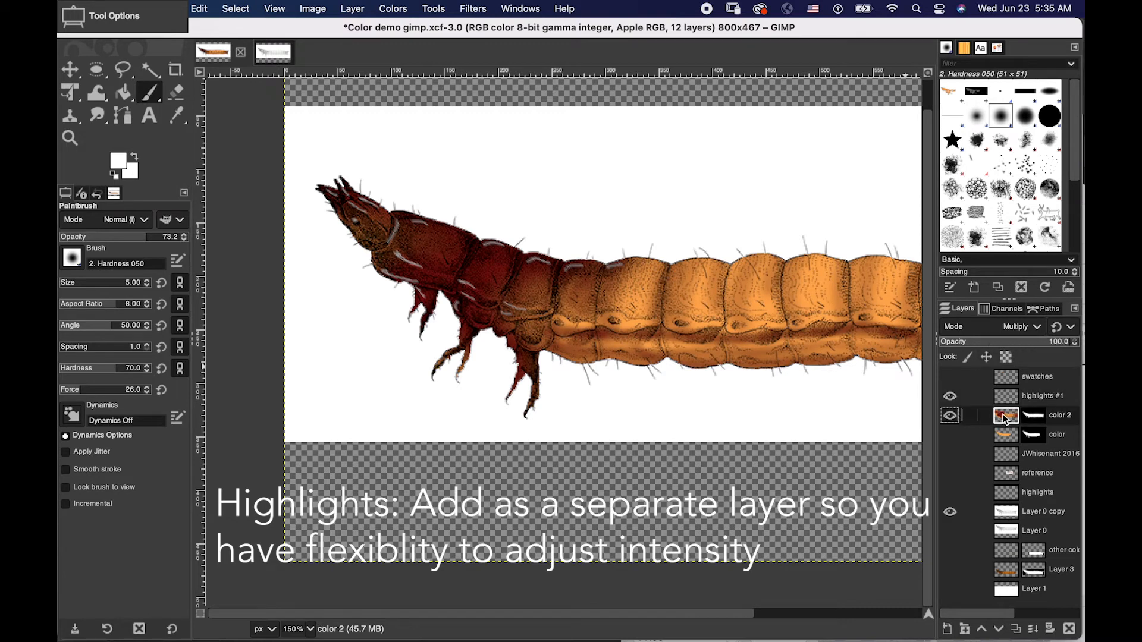
click(98, 116)
click(142, 119)
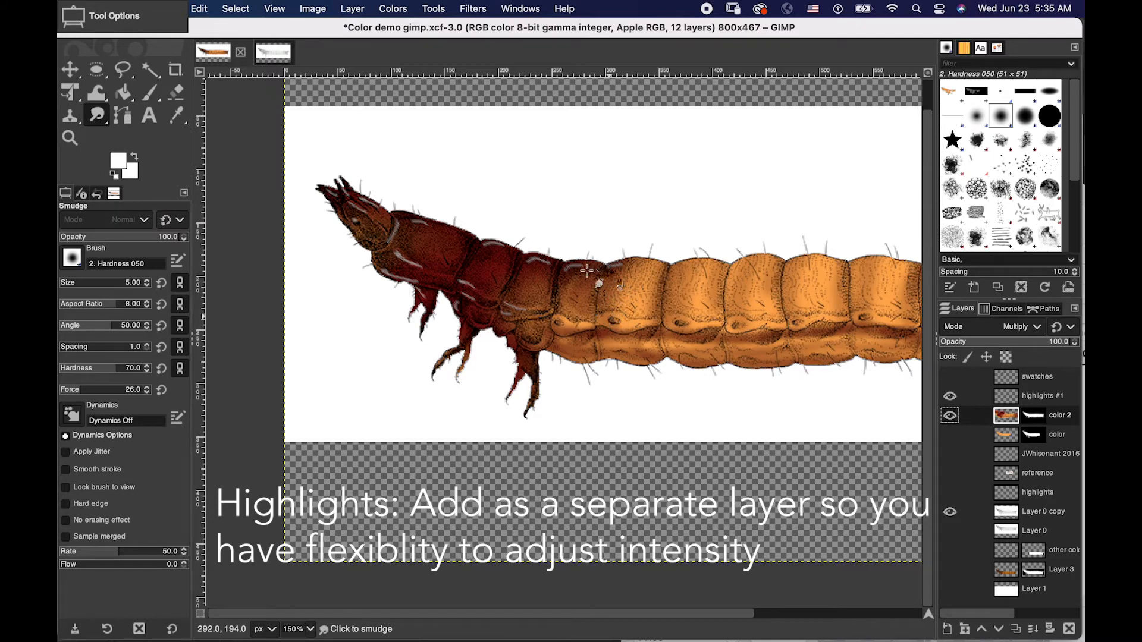
click(1004, 397)
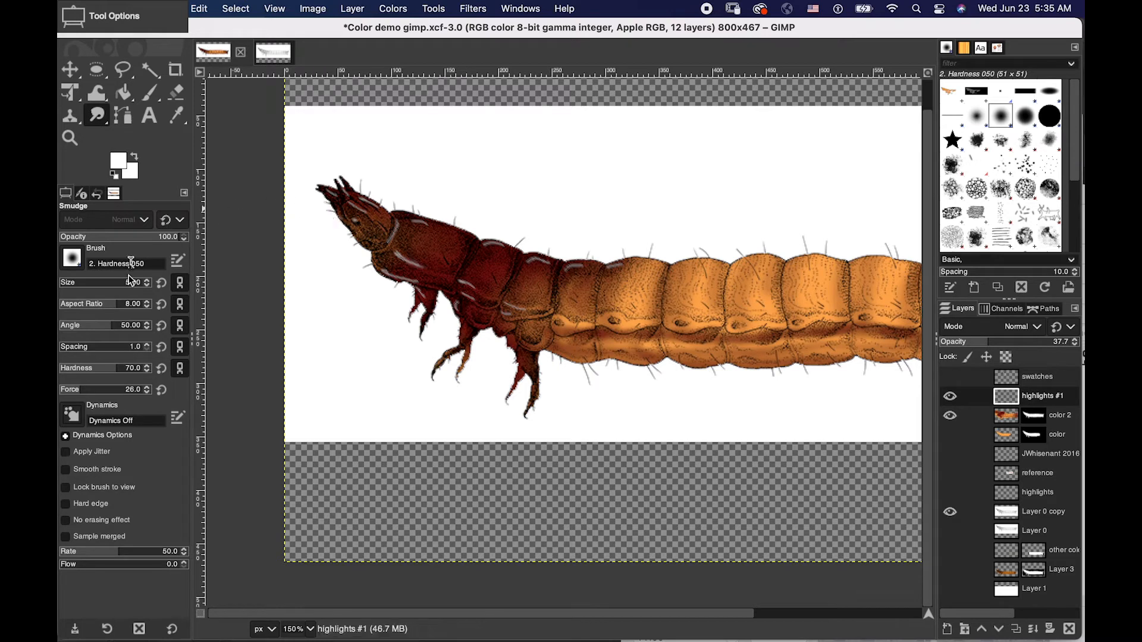
click(98, 121)
click(98, 120)
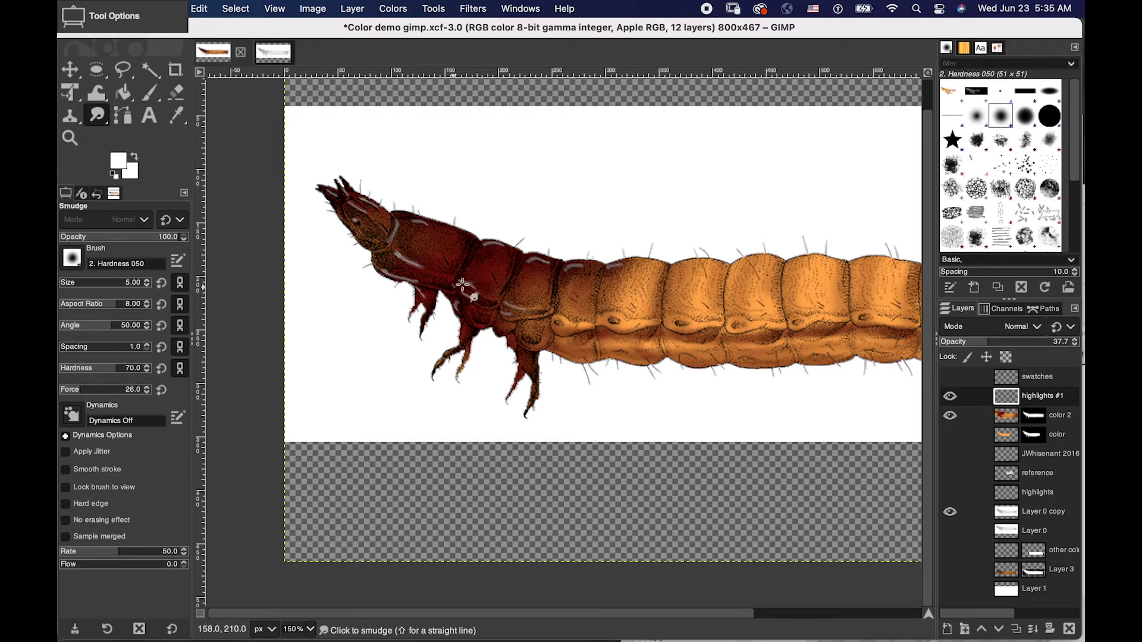
mouse_move(469, 286)
mouse_down()
mouse_move(573, 290)
mouse_move(458, 297)
mouse_move(462, 287)
mouse_move(490, 294)
mouse_move(467, 289)
mouse_move(498, 295)
mouse_up()
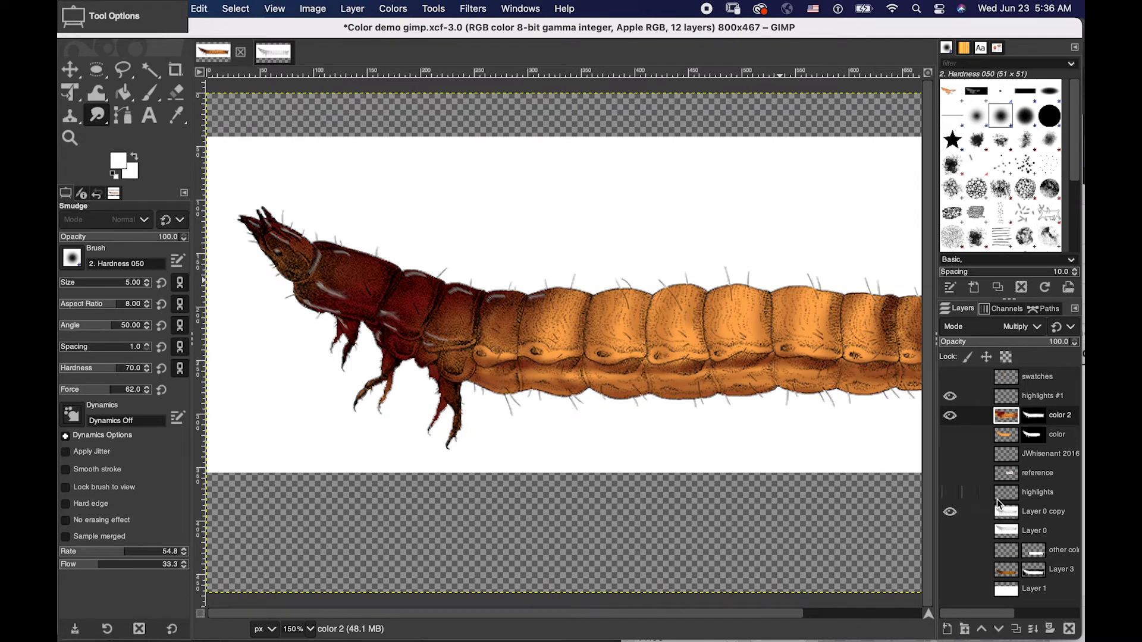
- Toggle the Layer 0 copy ink drawing's visibility and try a Color Temperature adjustment with original temperature 10108.3 on it, discarding the adjustment
click(951, 512)
click(952, 513)
click(1006, 513)
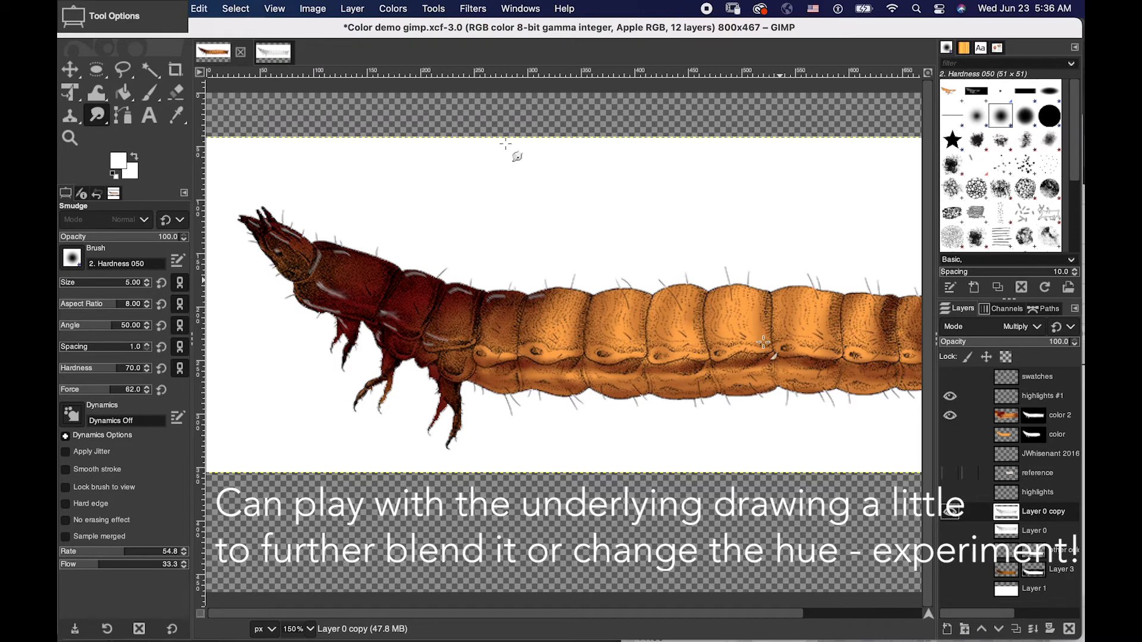
click(311, 8)
mouse_move(362, 10)
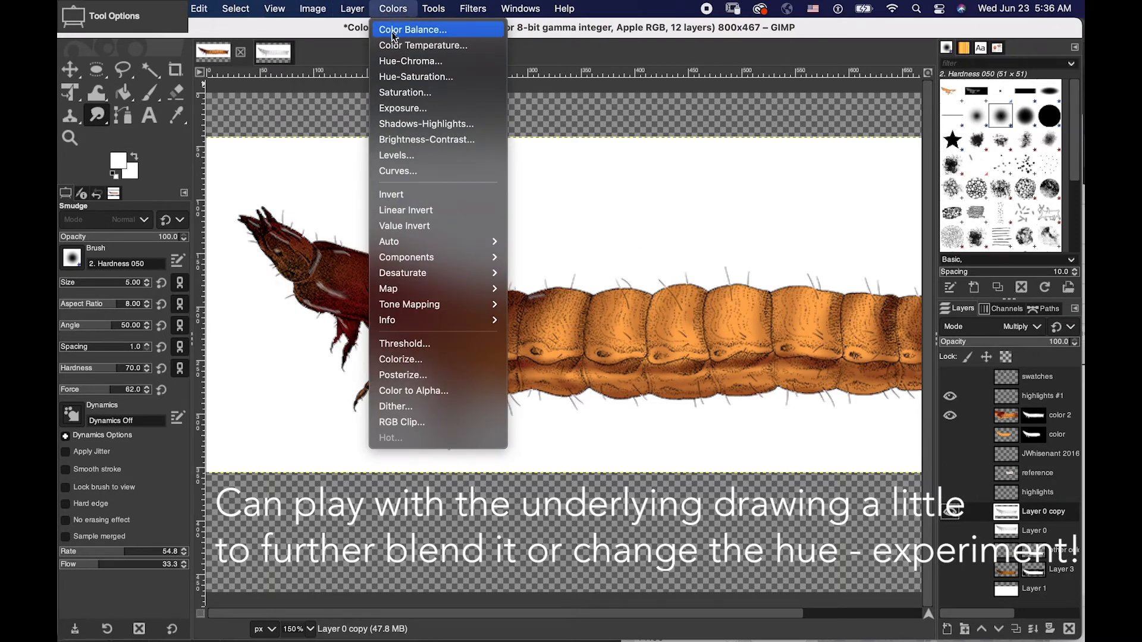
click(390, 45)
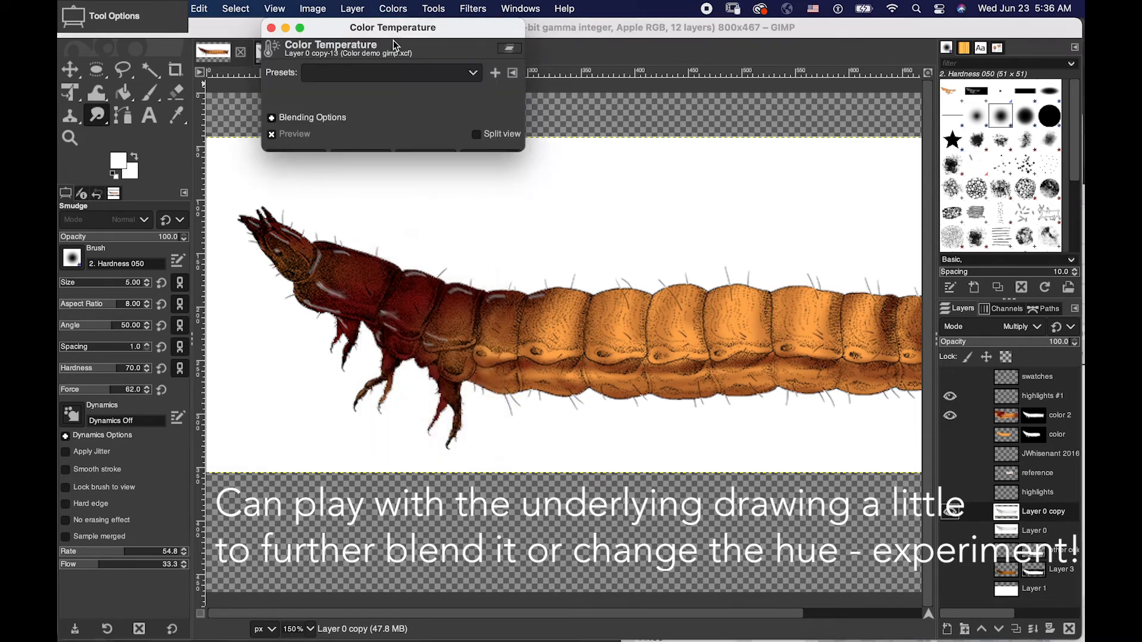
drag(383, 95, 455, 105)
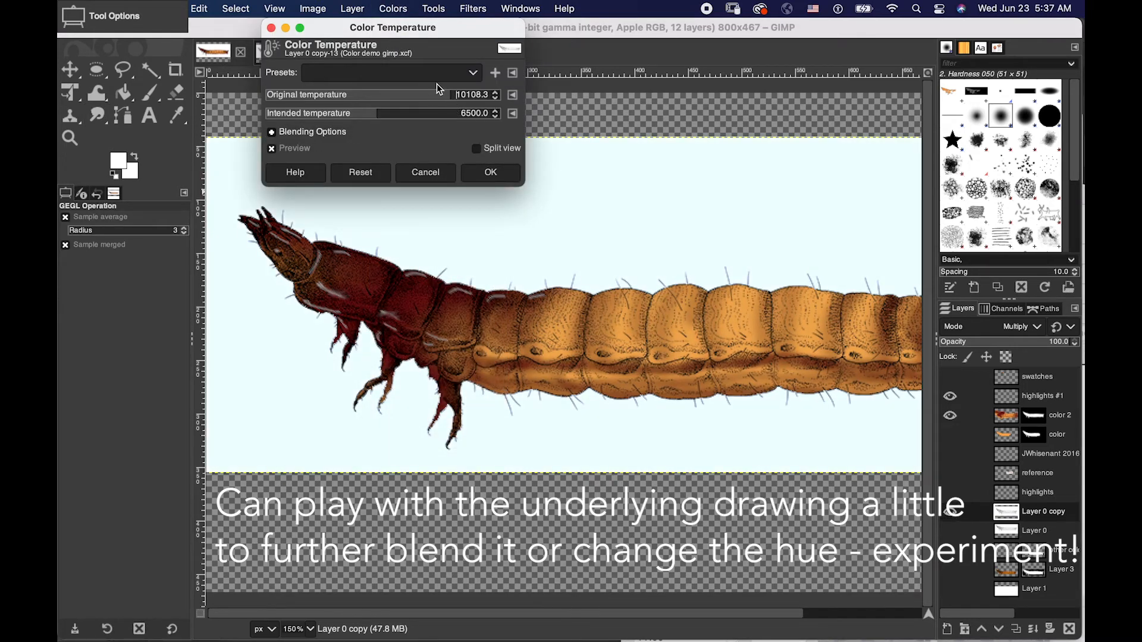
click(426, 171)
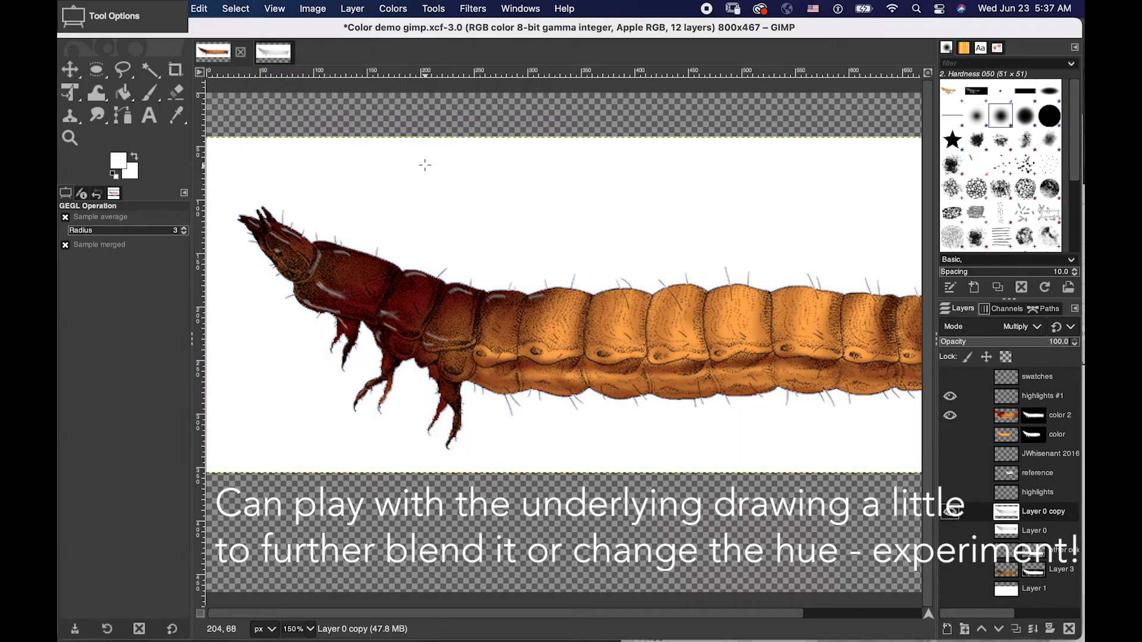
- Try a Hue-Chroma adjustment on Layer 0 copy with hue 152.63 and chroma 45.03 under the visible color 2 layer, and reset it
right_click(1009, 515)
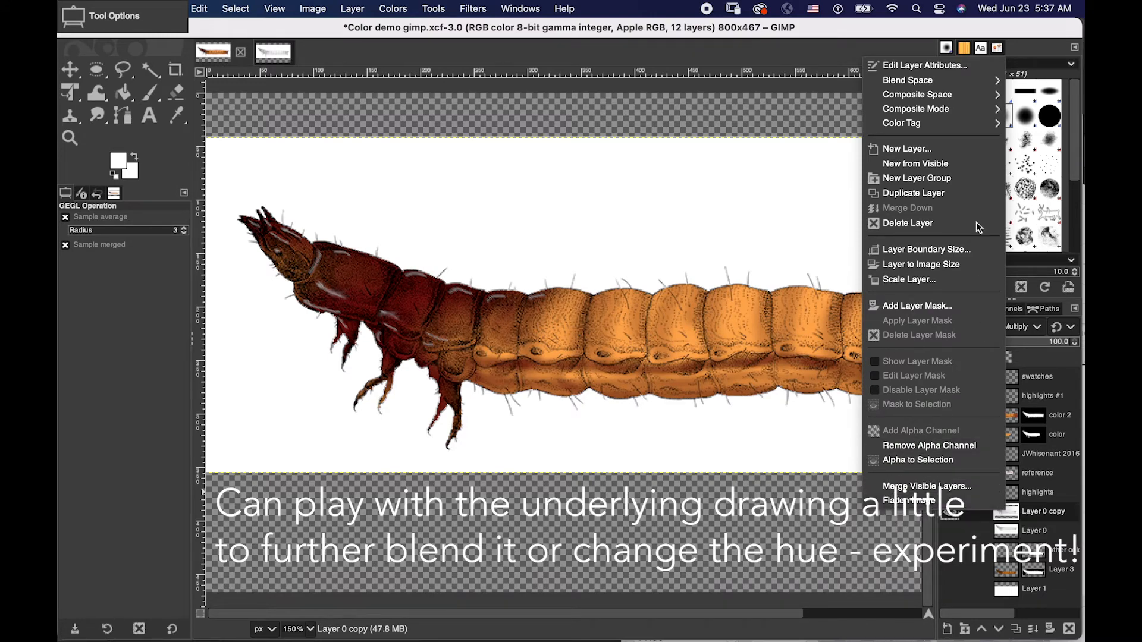
mouse_move(956, 112)
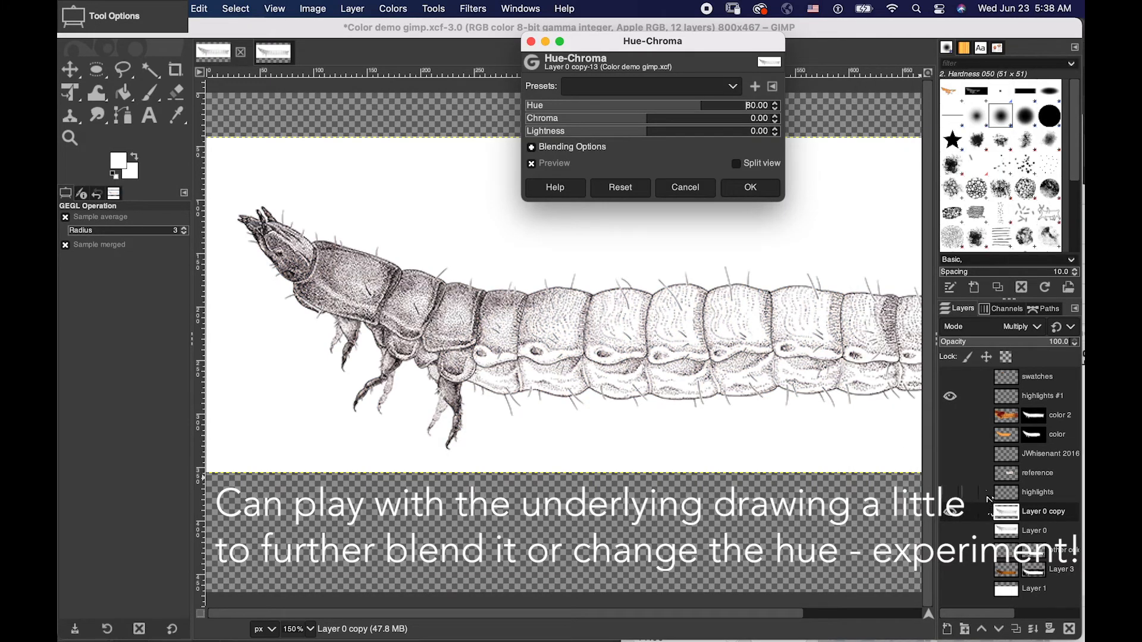
click(951, 416)
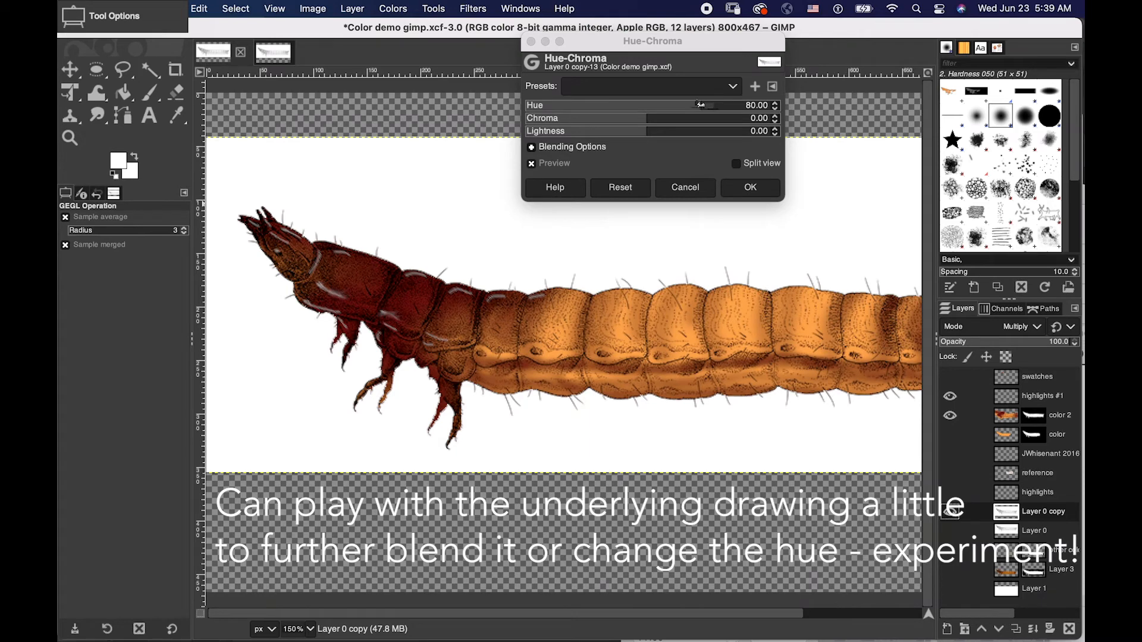
click(366, 10)
mouse_move(385, 8)
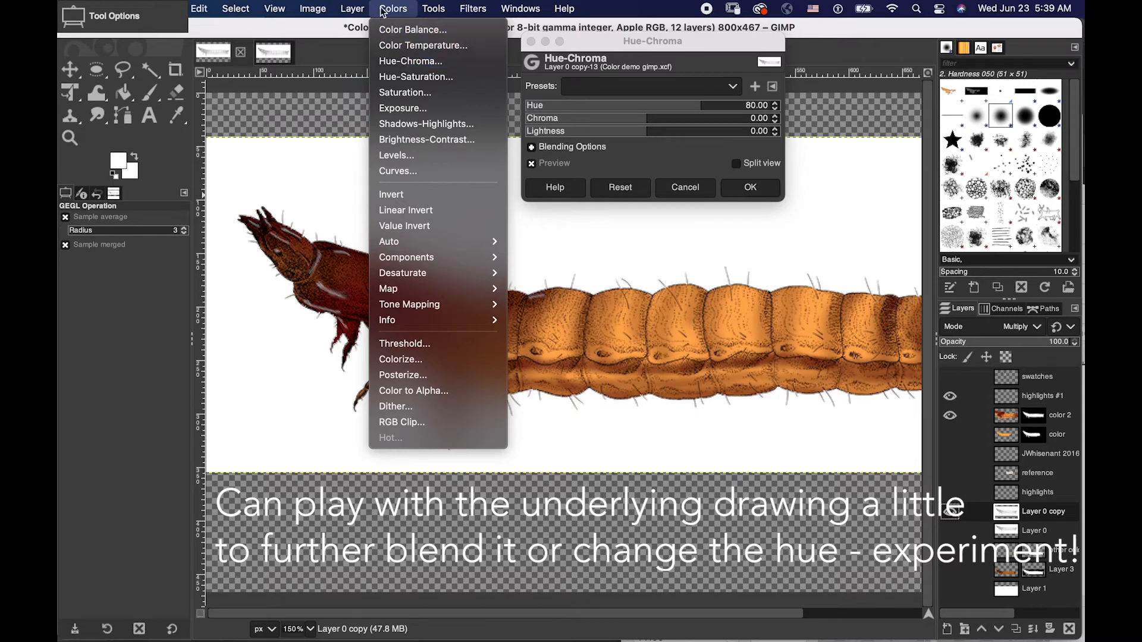
click(389, 9)
drag(693, 105, 704, 130)
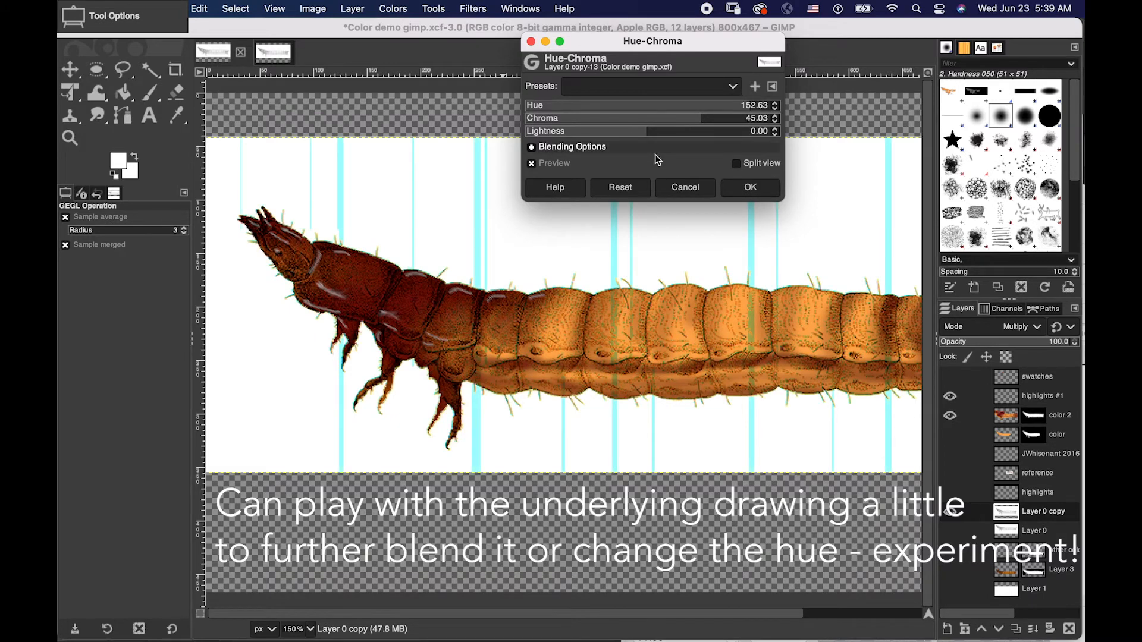
click(621, 187)
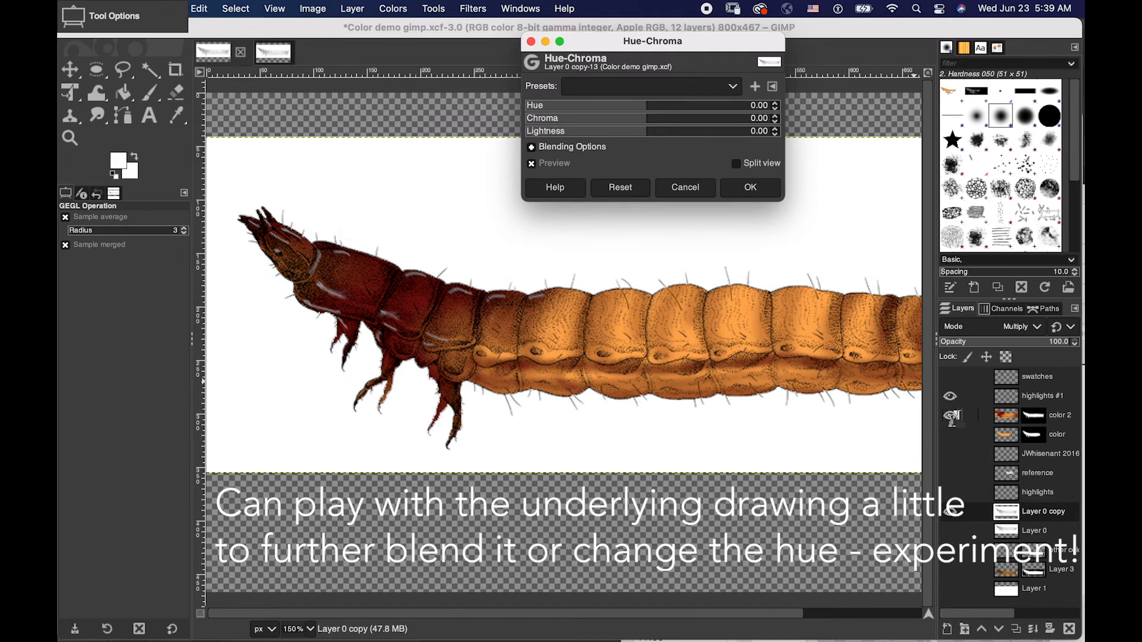
- Hide color 2, try hue 113.68 and lightness 17.54 on the ink drawing, and toggle color 2 to compare the effect
click(949, 415)
drag(646, 104, 726, 116)
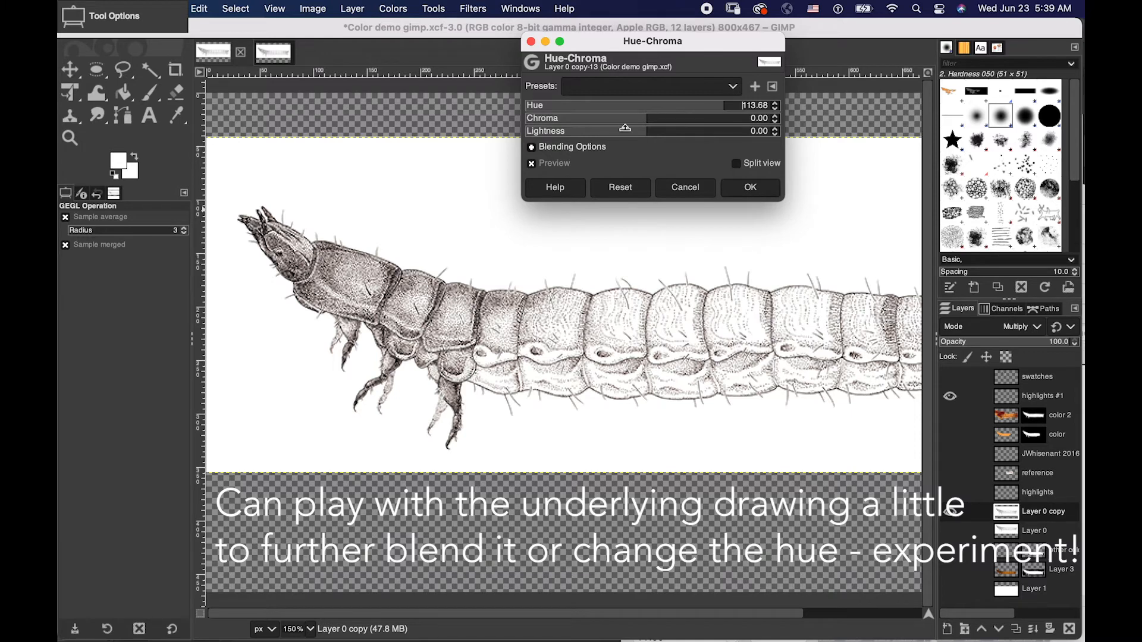
mouse_move(645, 131)
mouse_down()
mouse_move(681, 133)
mouse_move(649, 132)
mouse_move(671, 132)
mouse_up()
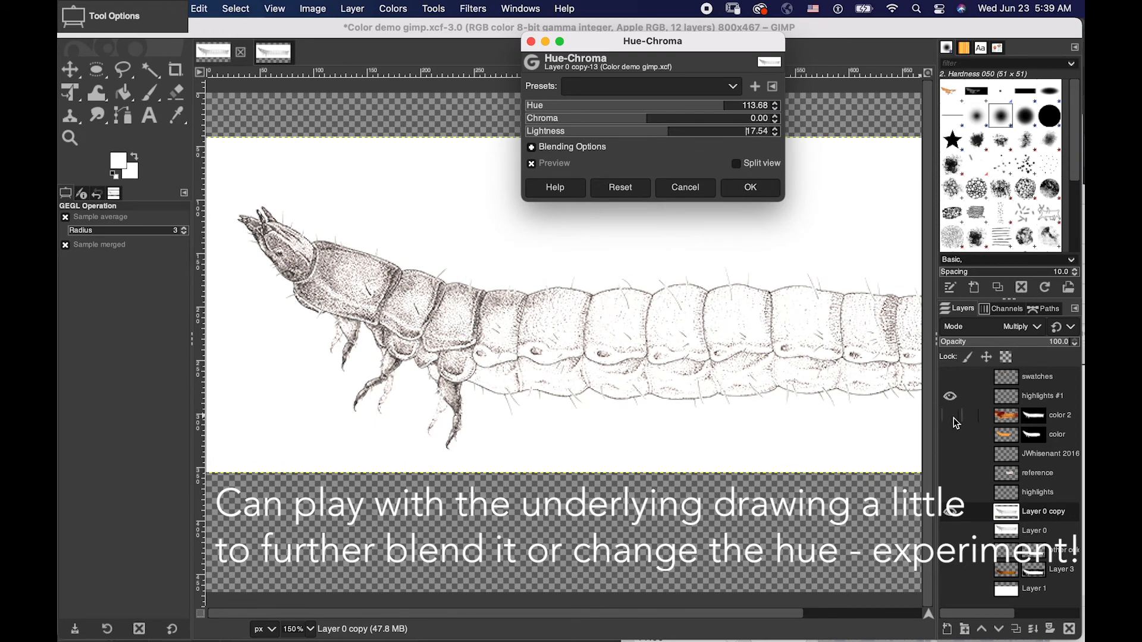
click(950, 416)
click(950, 416)
click(950, 416)
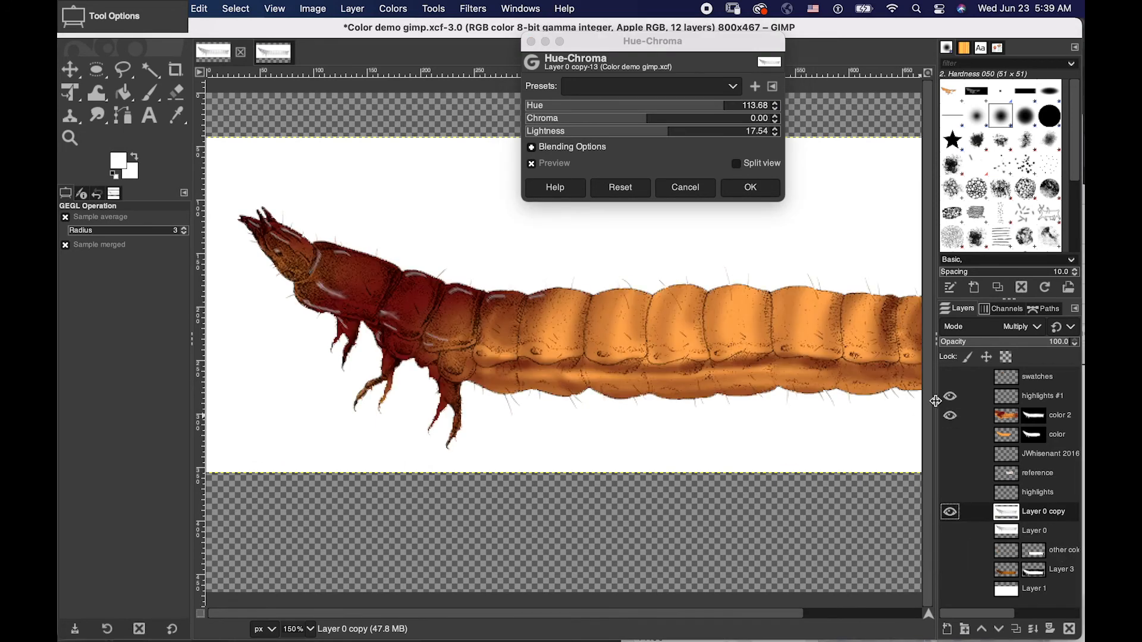
- Try lightness -21.05 on the ink drawing with color 2 hidden, cancel the Hue-Chroma adjustment and show color 2 again
click(950, 416)
drag(668, 133, 622, 131)
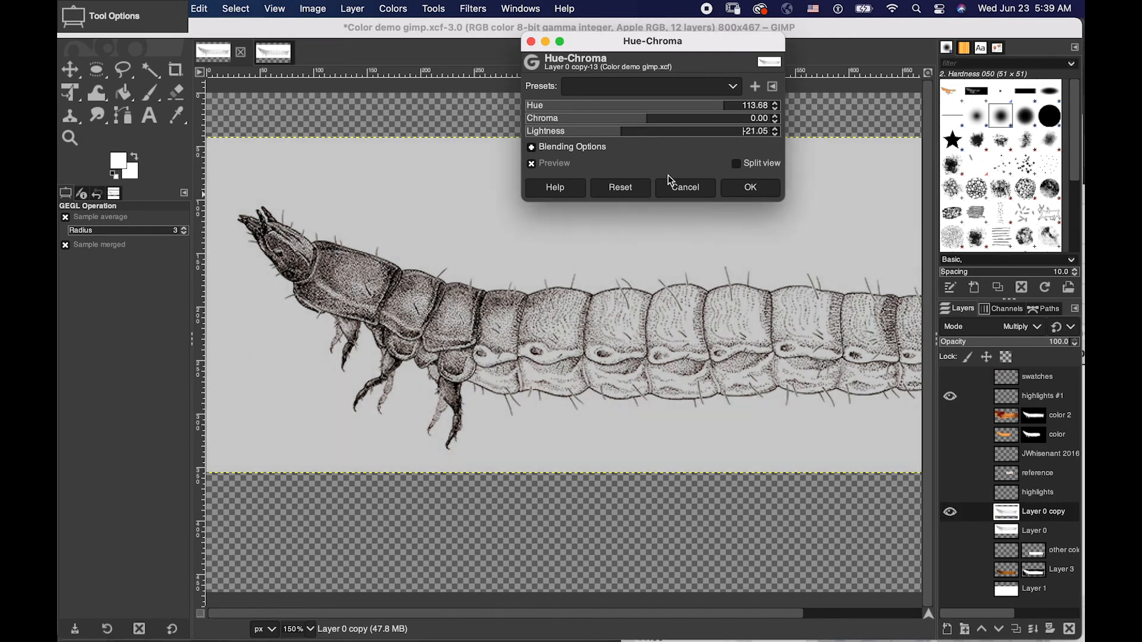
click(670, 180)
click(950, 416)
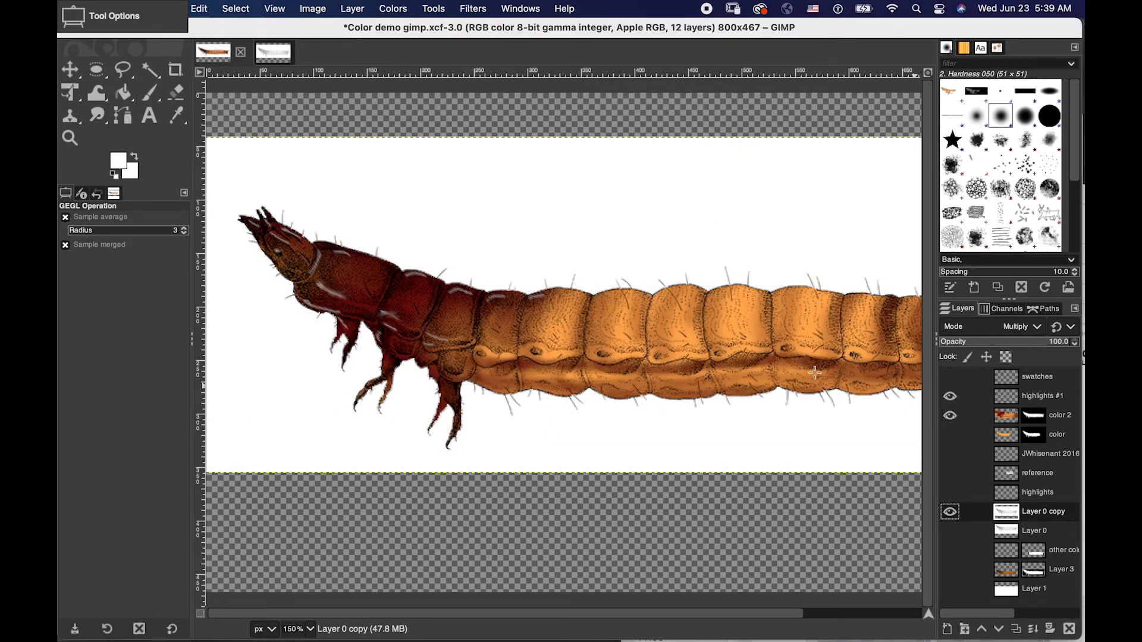
- Draw a crop rectangle about 790 × 294 px around the whole larva within the white drawing area
key(z)
click(476, 225)
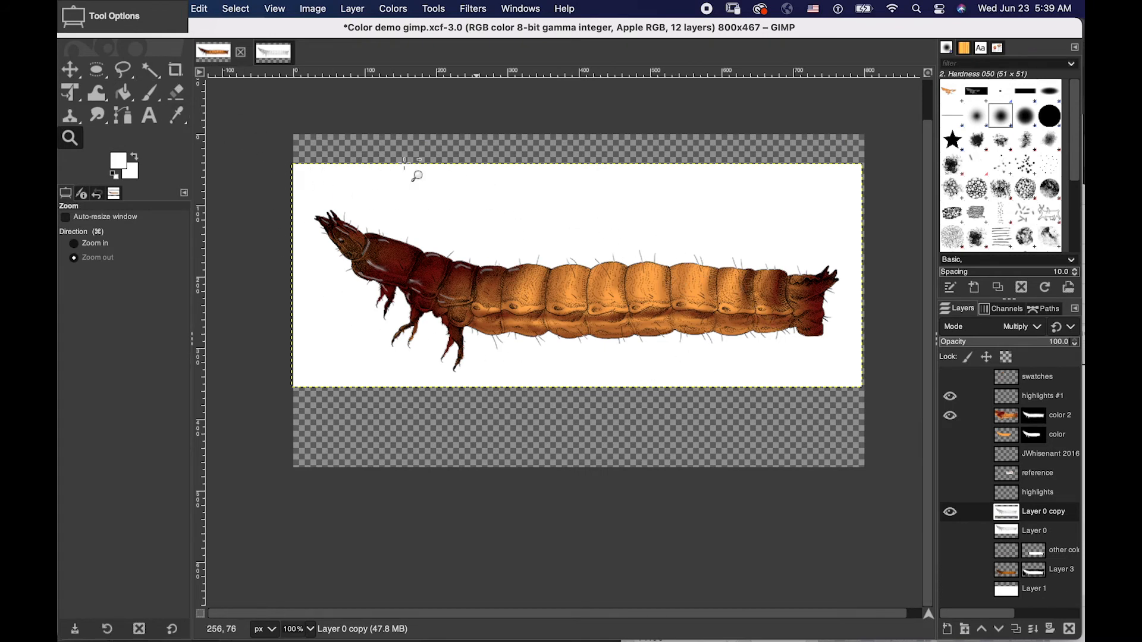
click(174, 73)
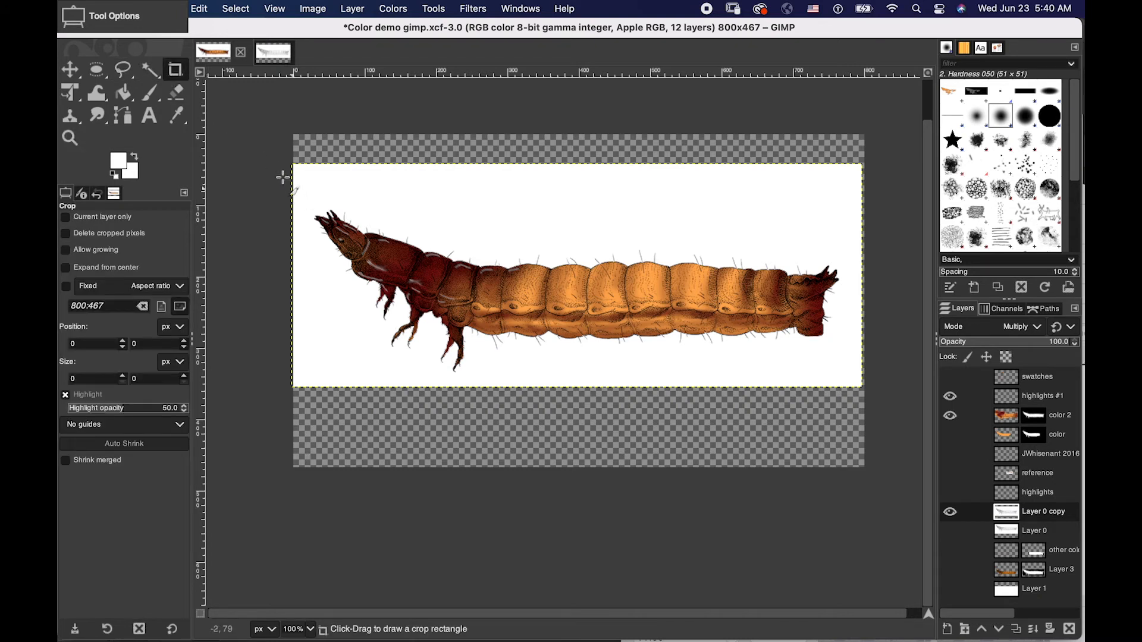
mouse_move(294, 171)
mouse_down()
mouse_move(448, 229)
mouse_move(835, 423)
mouse_move(885, 390)
mouse_move(859, 381)
mouse_up()
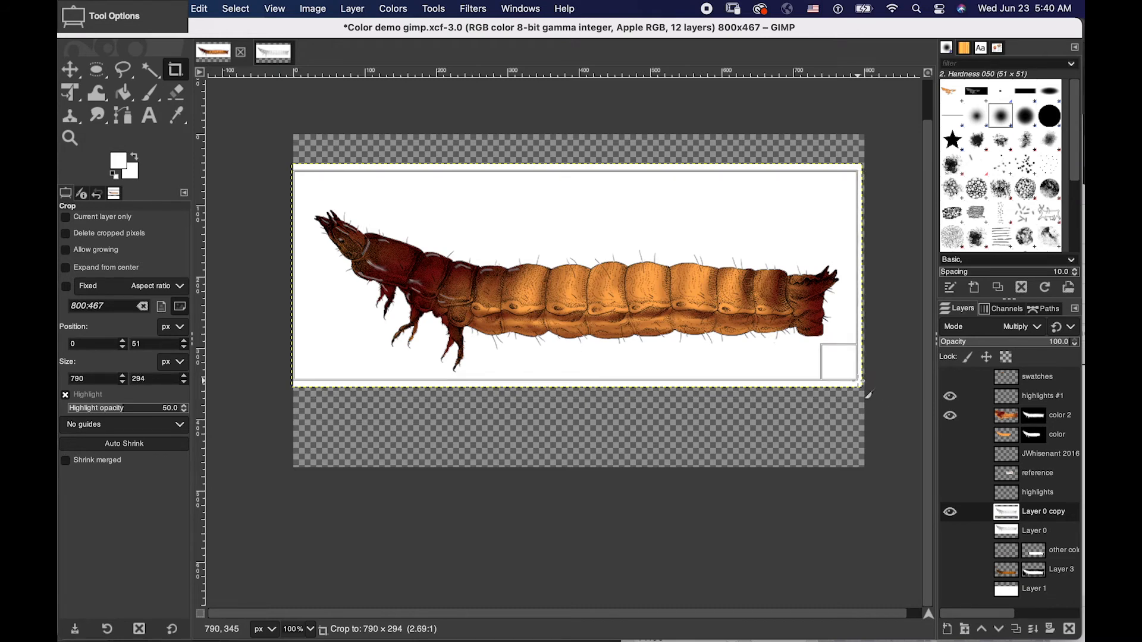